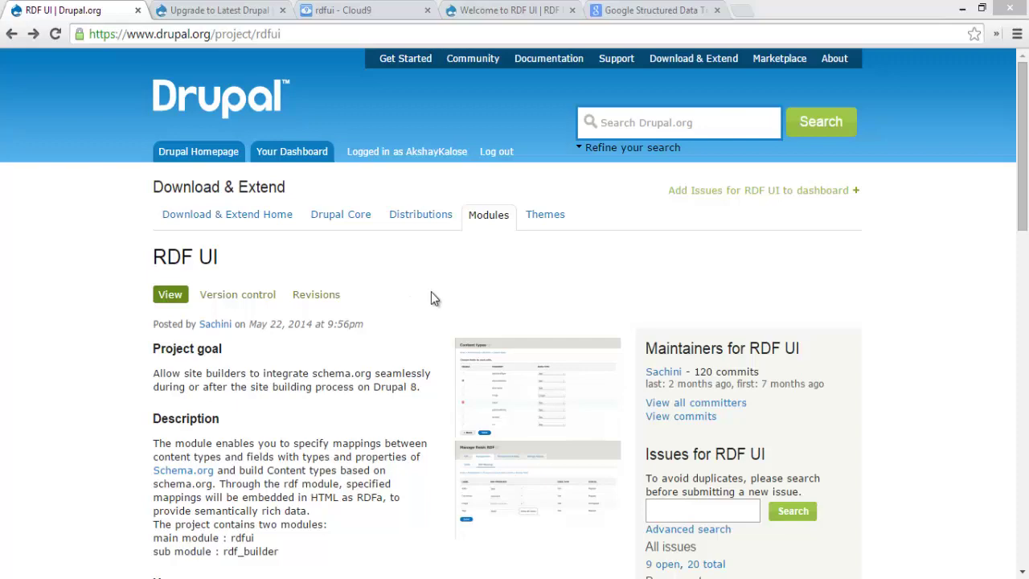
# Review the RDF UI Downloads releases 8.x-1.0-alpha1 and 8.x-1.x-dev, then go to the upgrade issue
pyautogui.scroll(-4, 430, 301)
pyautogui.scroll(-10, 426, 225)
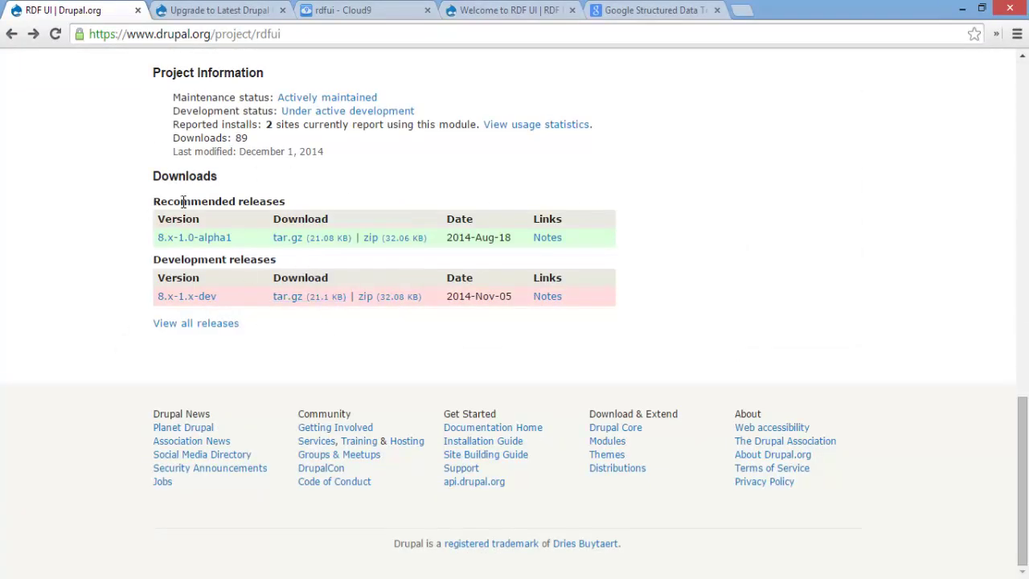
pyautogui.moveTo(282, 260); pyautogui.dragTo(259, 259)
pyautogui.click(259, 260)
pyautogui.moveTo(203, 296); pyautogui.dragTo(148, 300)
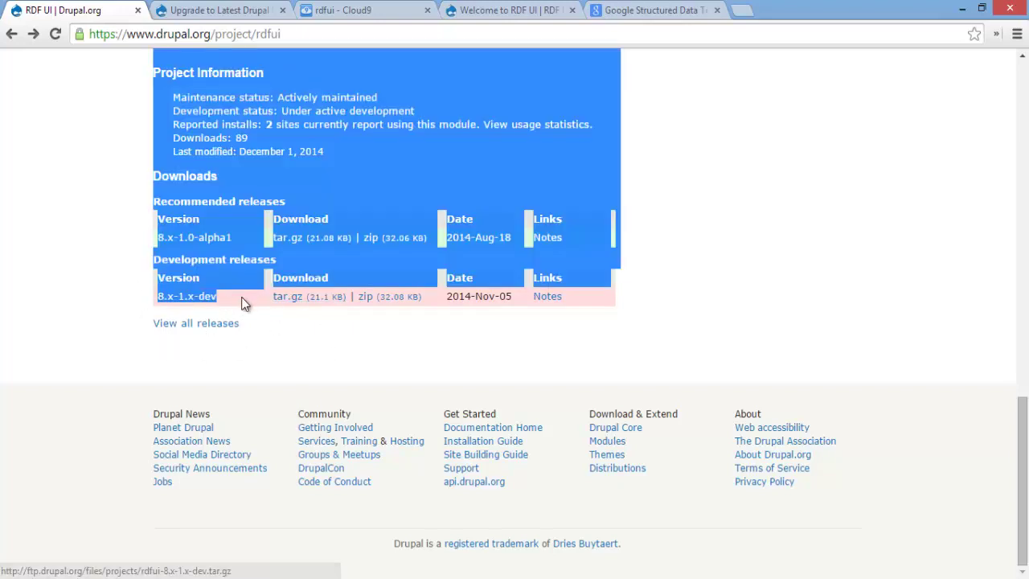
pyautogui.click(183, 358)
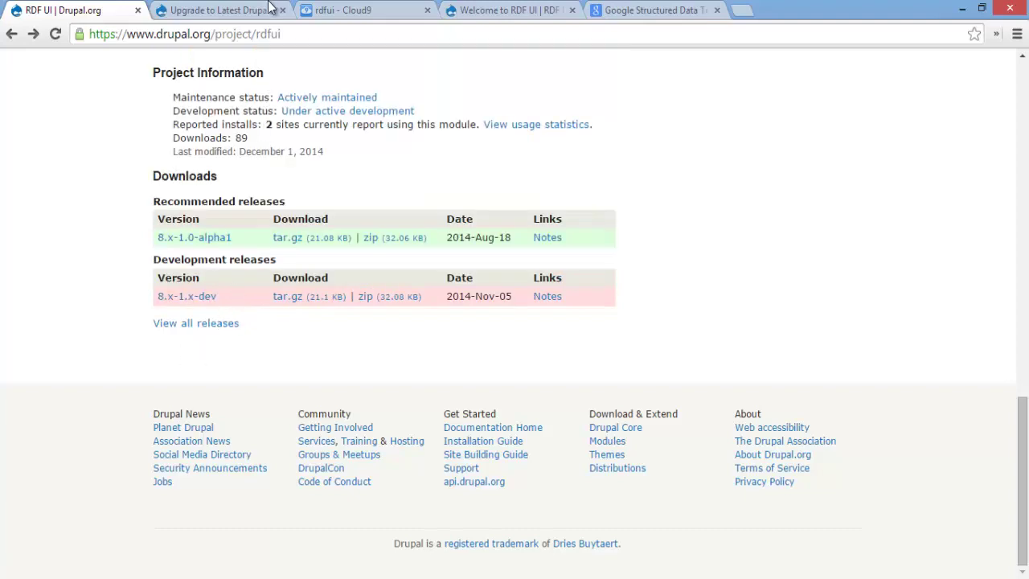
pyautogui.click(233, 10)
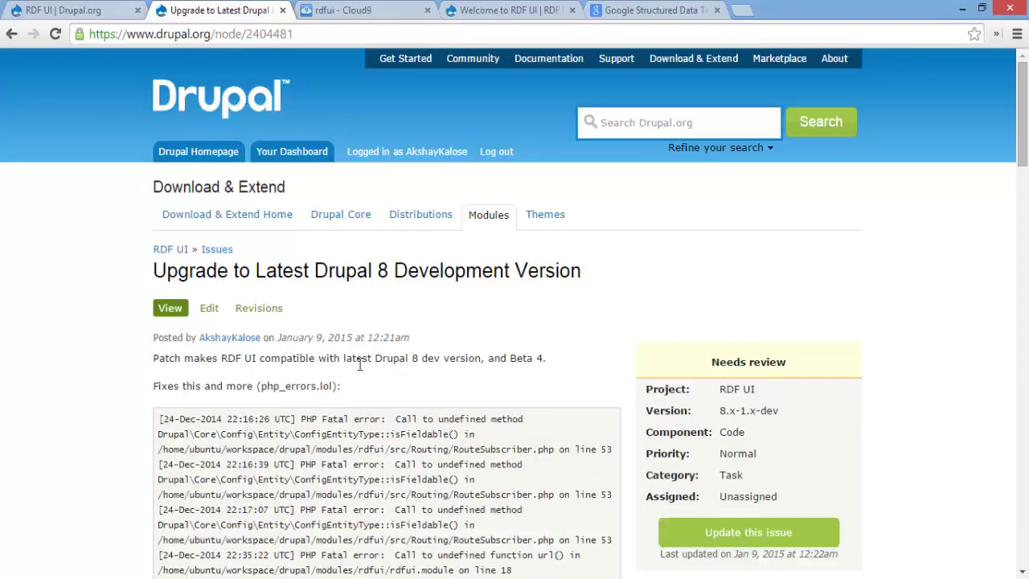
pyautogui.scroll(-2, 355, 365)
pyautogui.scroll(2, 414, 410)
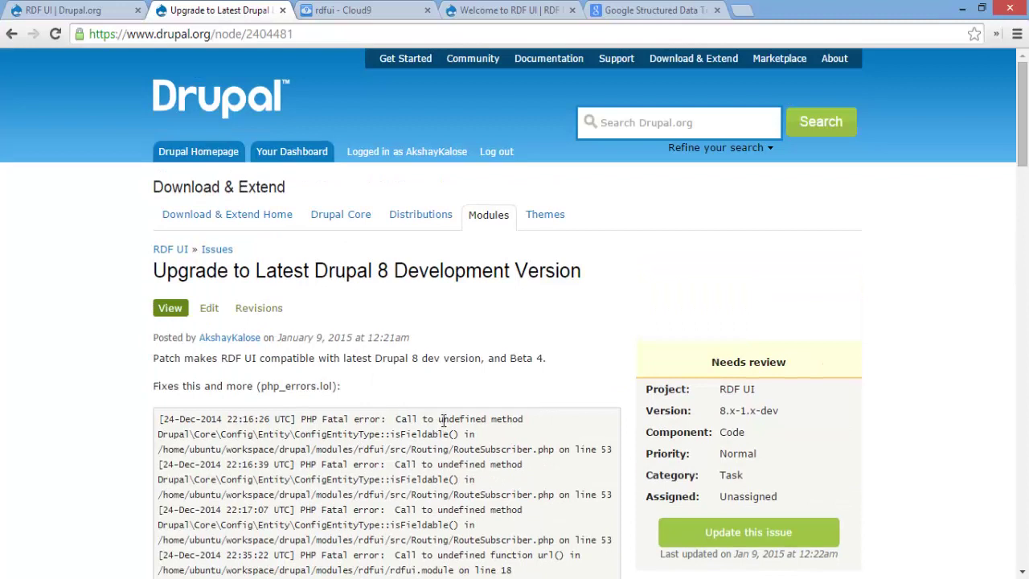
pyautogui.moveTo(515, 358); pyautogui.dragTo(552, 361)
pyautogui.click(536, 359)
# In the Cloud9 terminal, change into workspace/drupal8 and list its files with ls
pyautogui.click(370, 13)
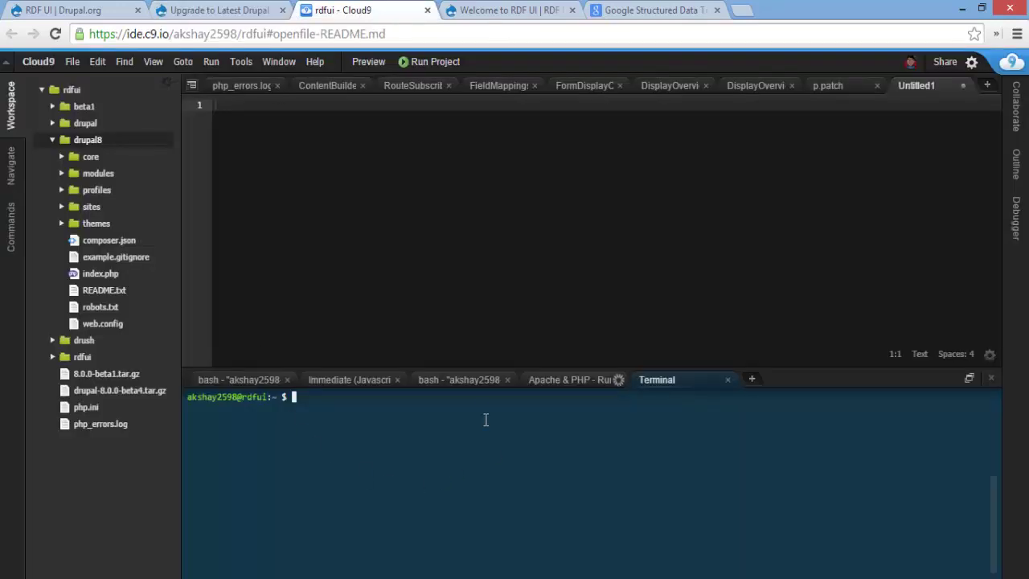
pyautogui.click(106, 143)
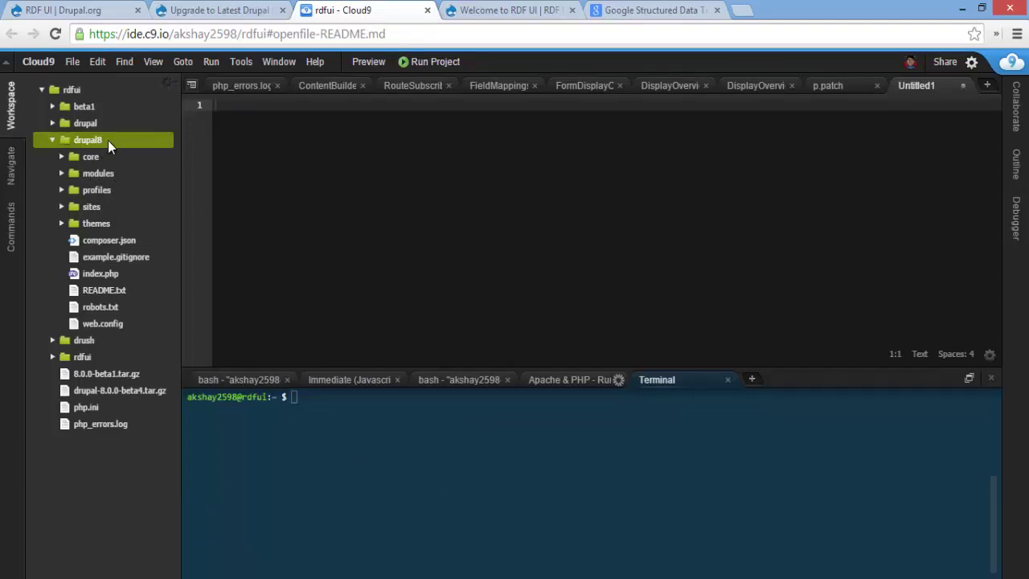
pyautogui.click(451, 429)
pyautogui.write('cd drupal8')
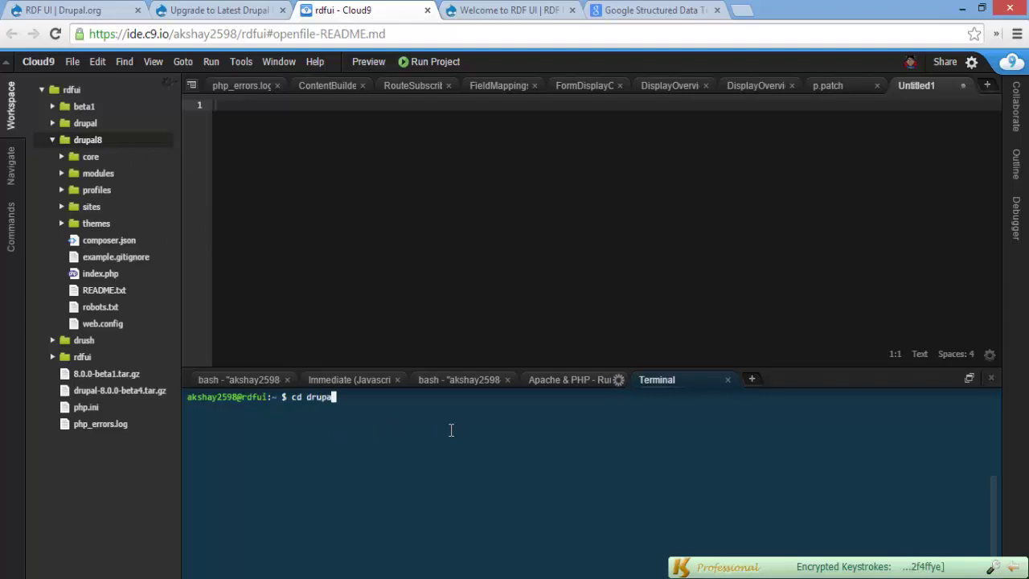
pyautogui.press('Return')
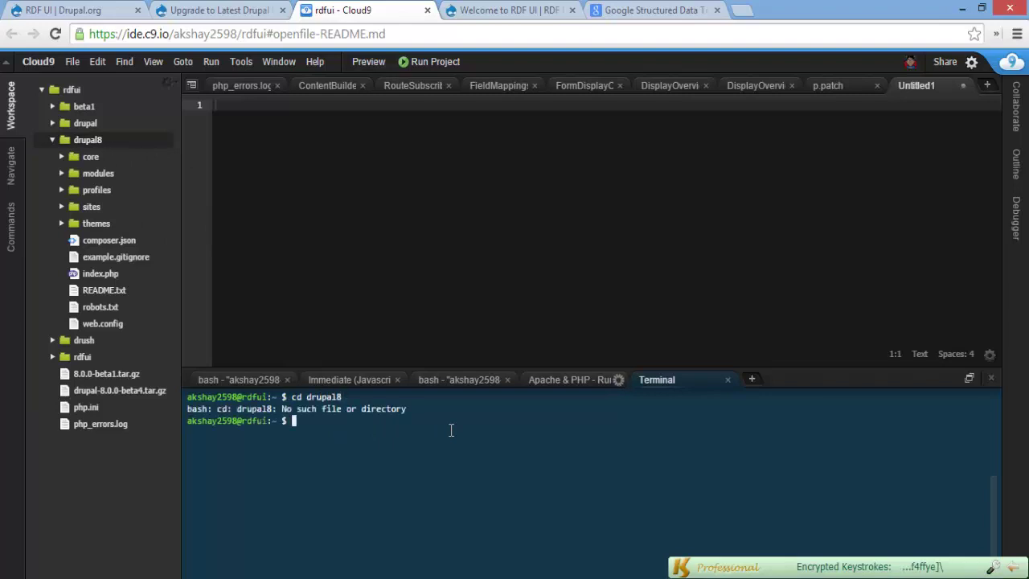
pyautogui.write('cd drupal')
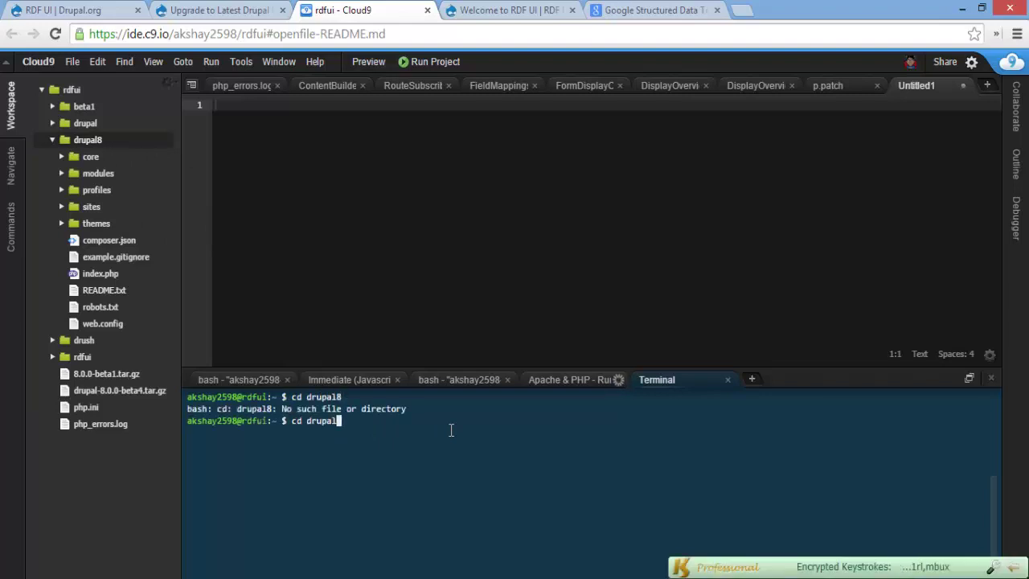
pyautogui.write('8')
pyautogui.press('Return')
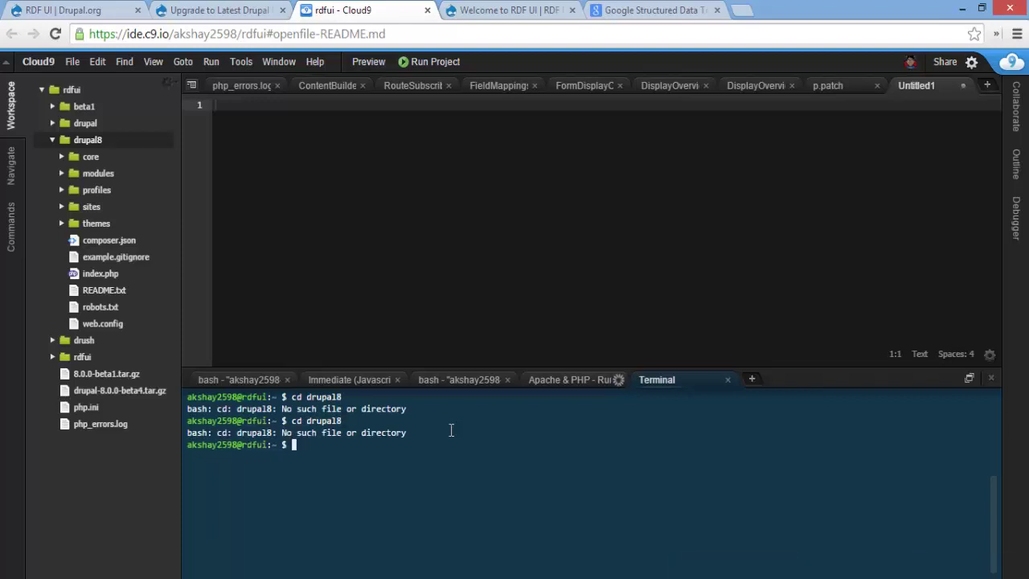
pyautogui.write('cd workspace/drupal8')
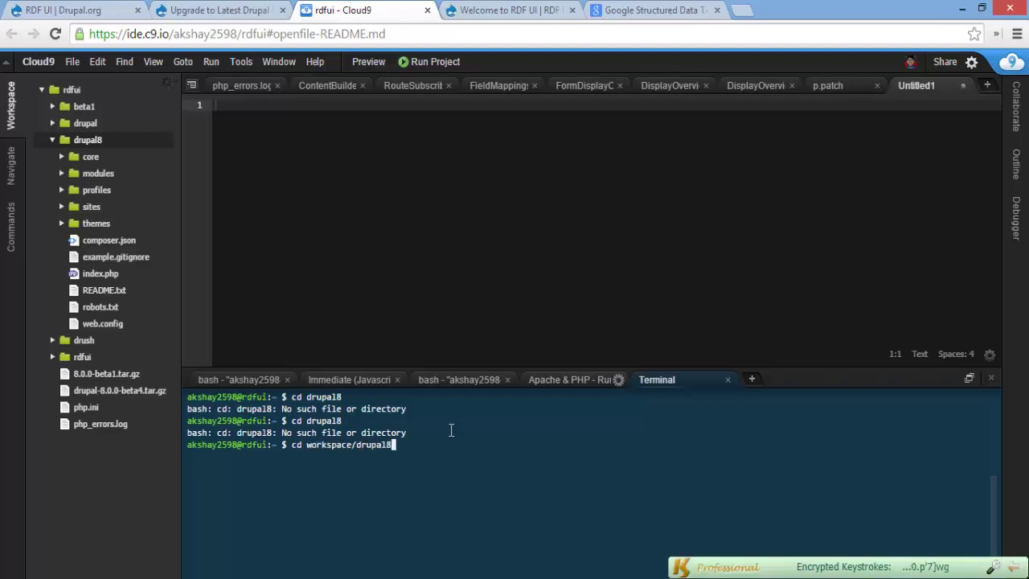
pyautogui.press('Return')
pyautogui.write('ls')
pyautogui.press('Return')
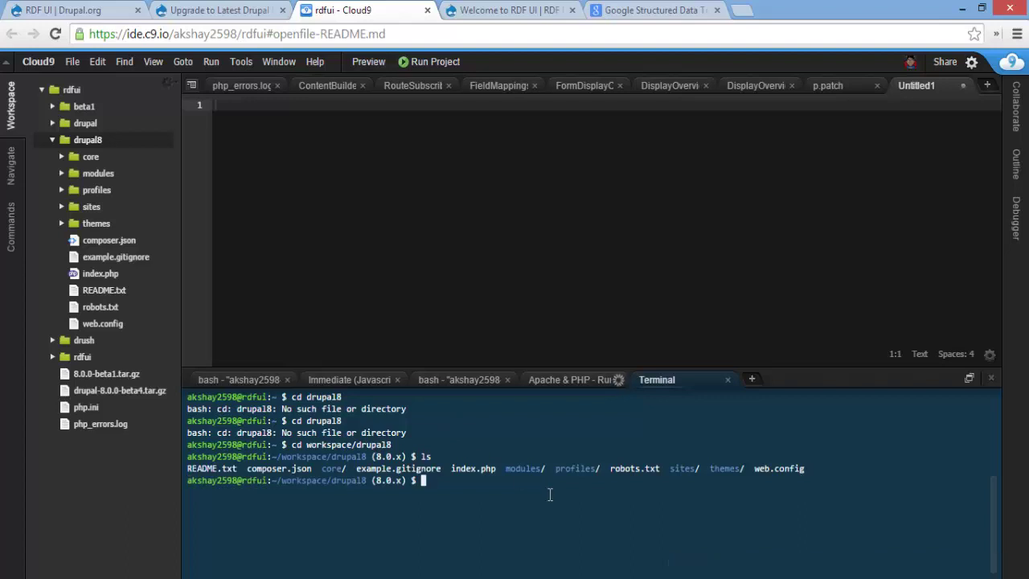
# List rdfui releases with 'drush dl rdfui --select', cancel it, and expand modules to show rdfui.tar
pyautogui.write('drush')
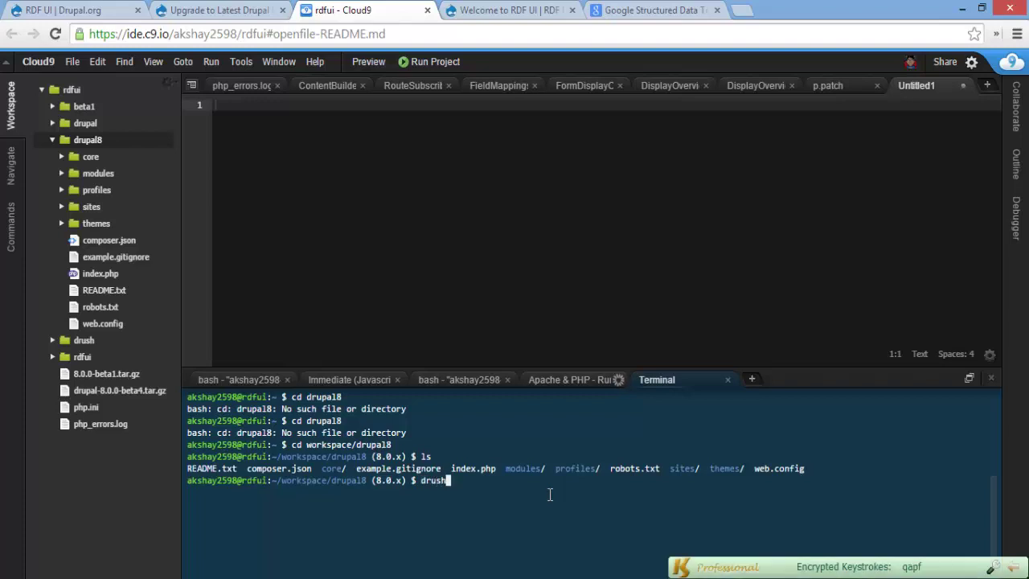
pyautogui.write(' dl rdfui')
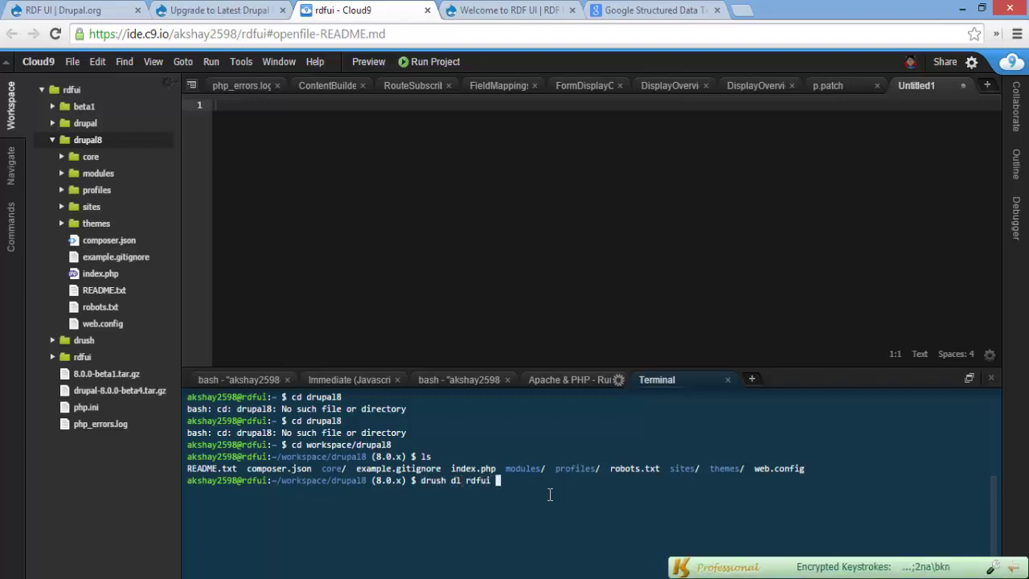
pyautogui.write(' --select')
pyautogui.press('Return')
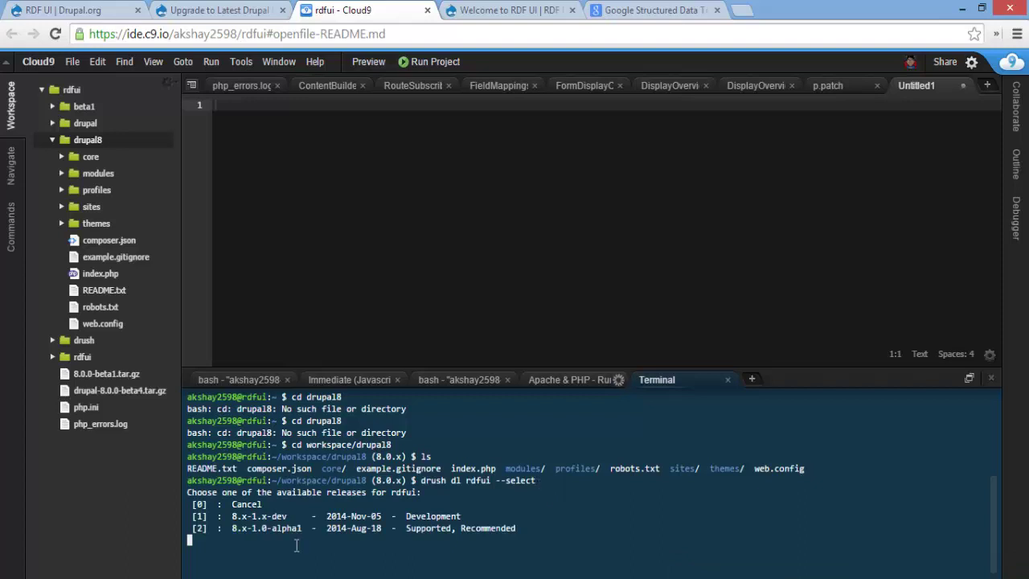
pyautogui.doubleClick(277, 519)
pyautogui.click(348, 523)
pyautogui.hotkey('ctrl', 'c')
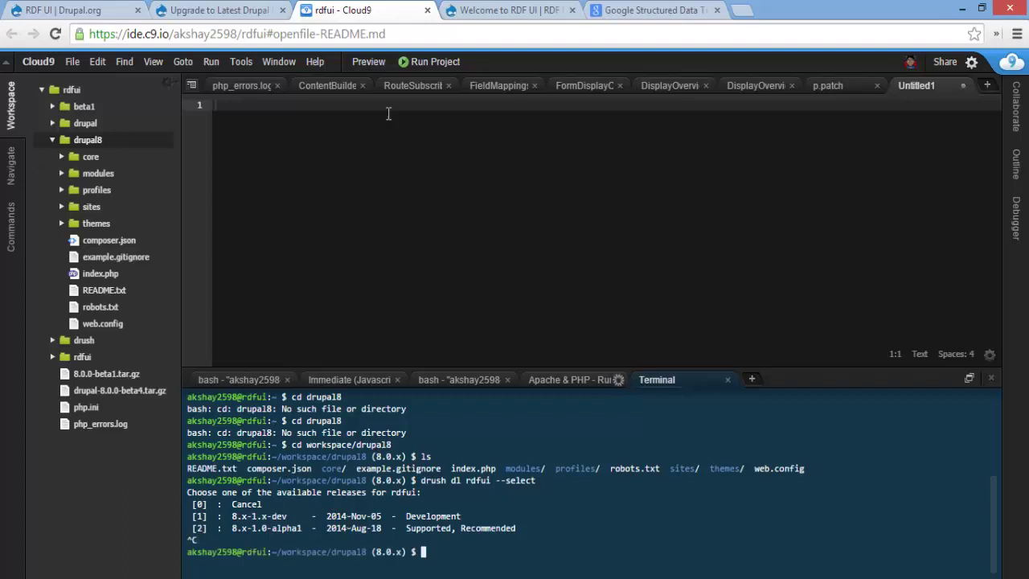
pyautogui.click(388, 166)
pyautogui.click(63, 173)
# Extract rdfui.tar inside the modules folder with 'cd modules' and 'tar -xf rdfui.tar'
pyautogui.click(113, 196)
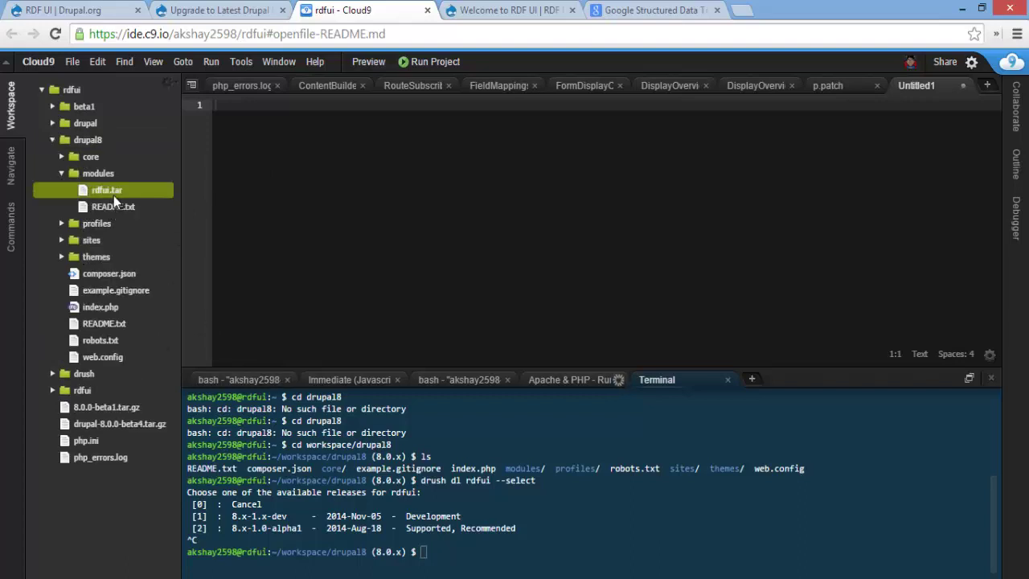
pyautogui.click(570, 426)
pyautogui.write('cd modules')
pyautogui.press('Return')
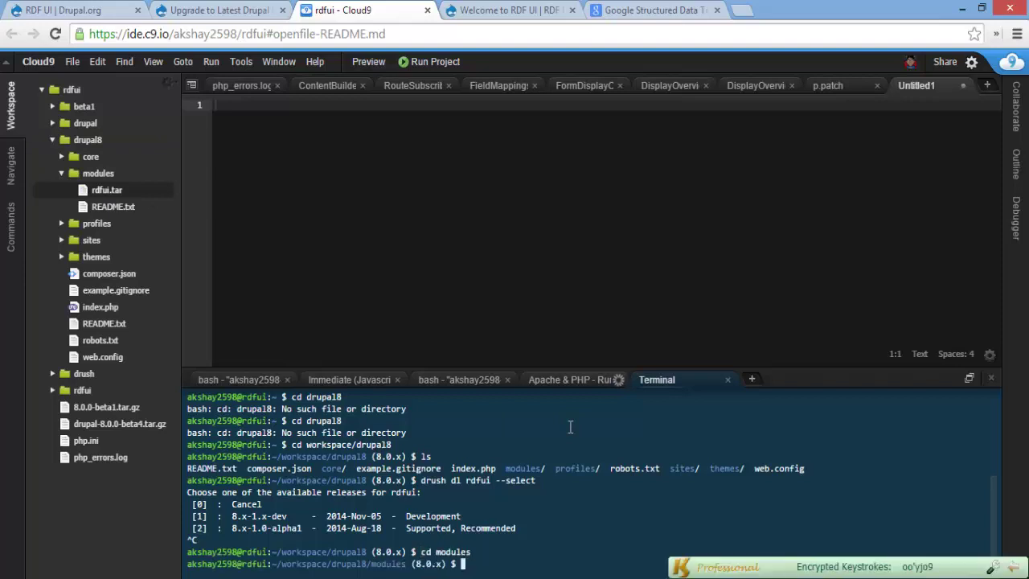
pyautogui.write('tar -xf rdfu')
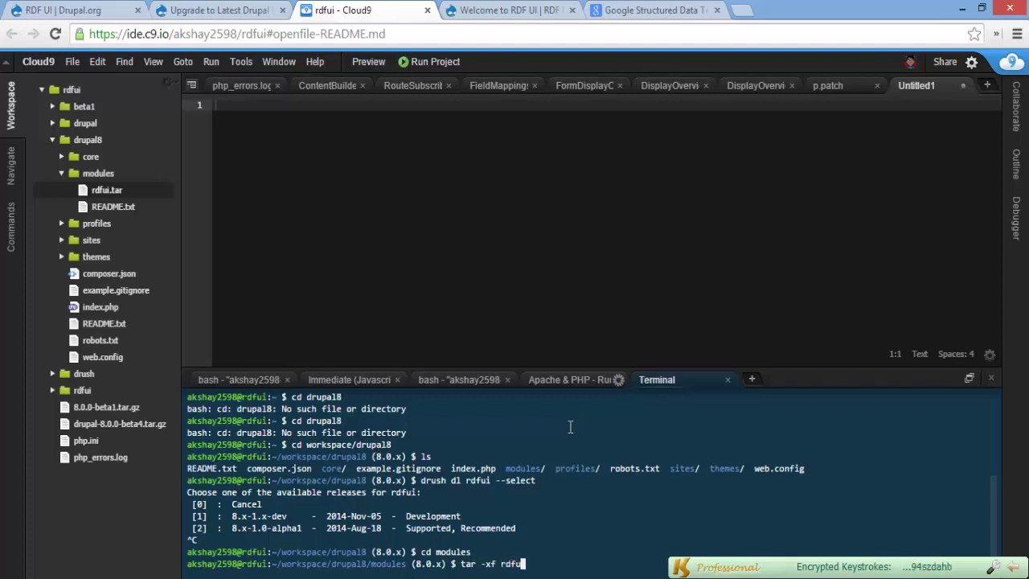
pyautogui.write('i.tar')
pyautogui.press('Return')
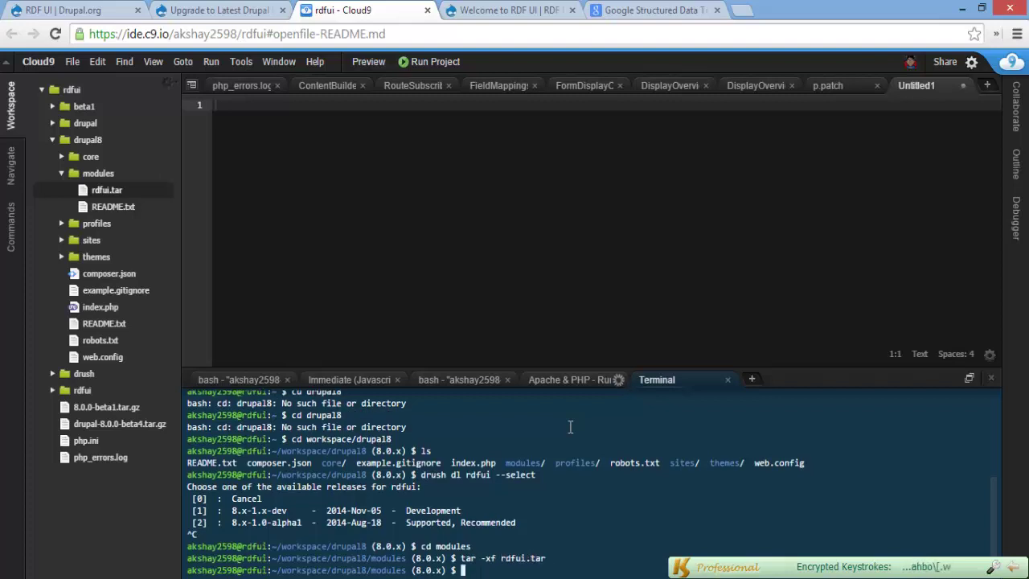
# Browse the extracted rdfui folder's files, including src and the rdf_builder submodule
pyautogui.doubleClick(140, 189)
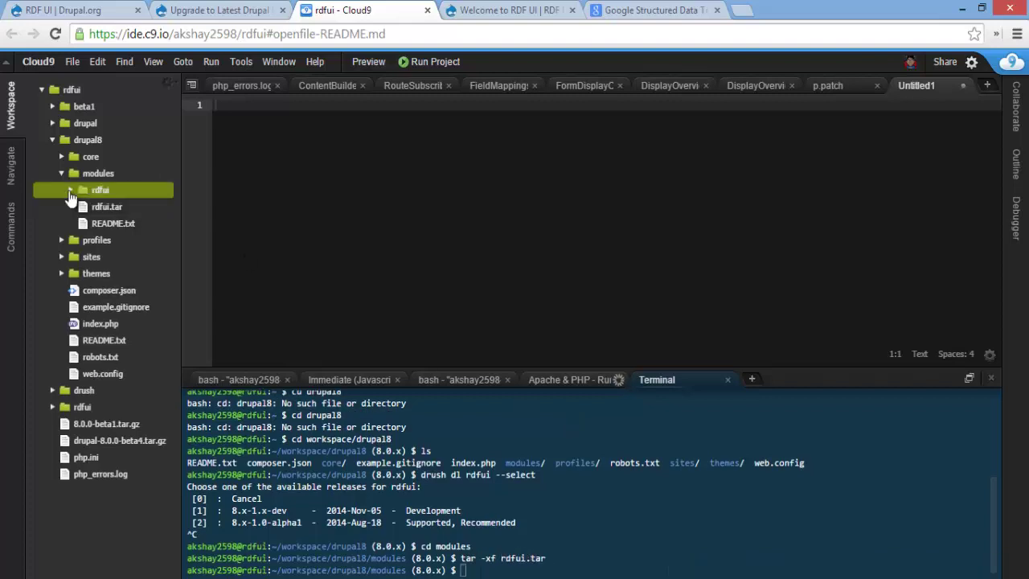
pyautogui.click(129, 356)
pyautogui.click(123, 307)
pyautogui.click(107, 256)
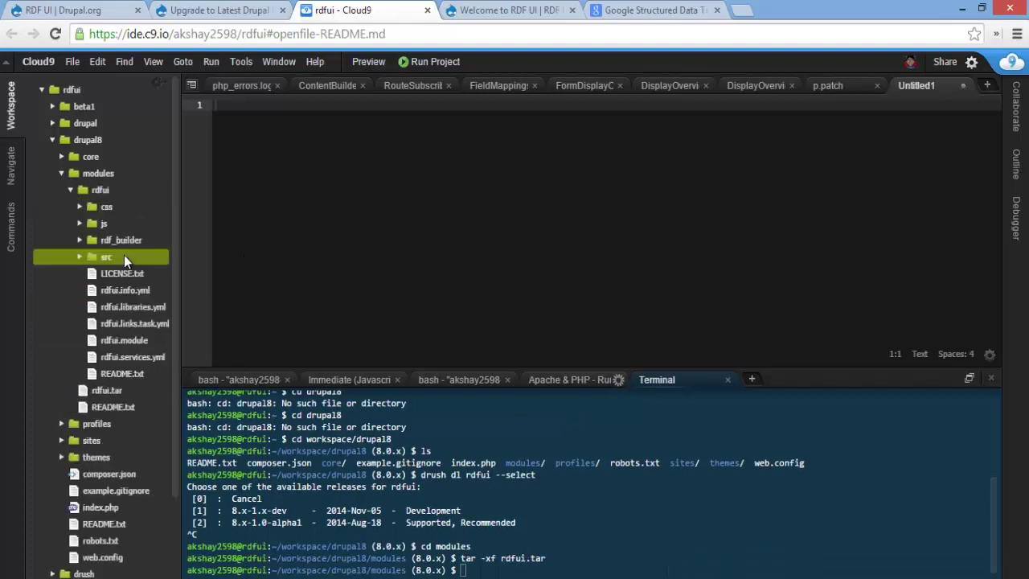
pyautogui.click(112, 240)
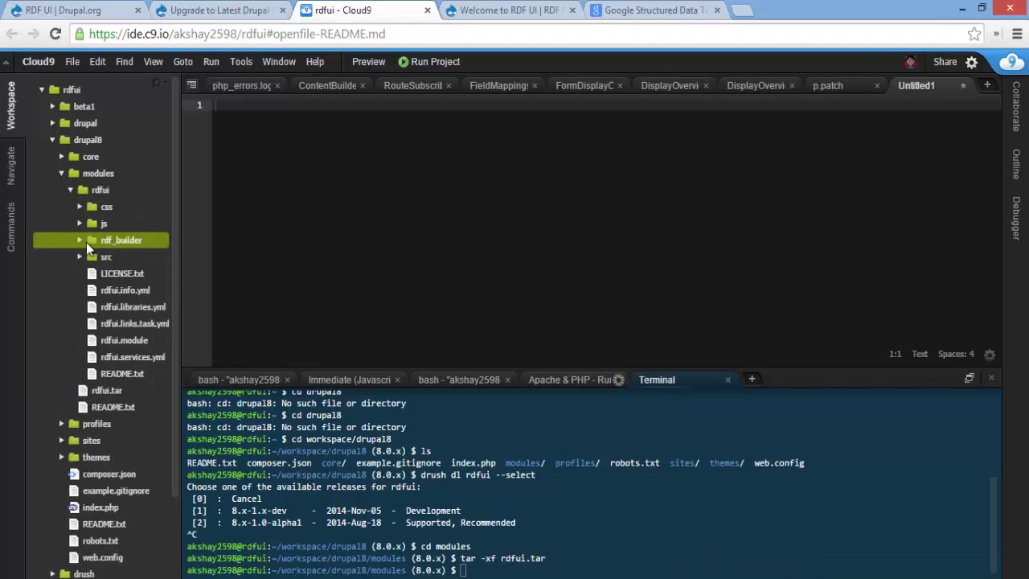
pyautogui.click(80, 241)
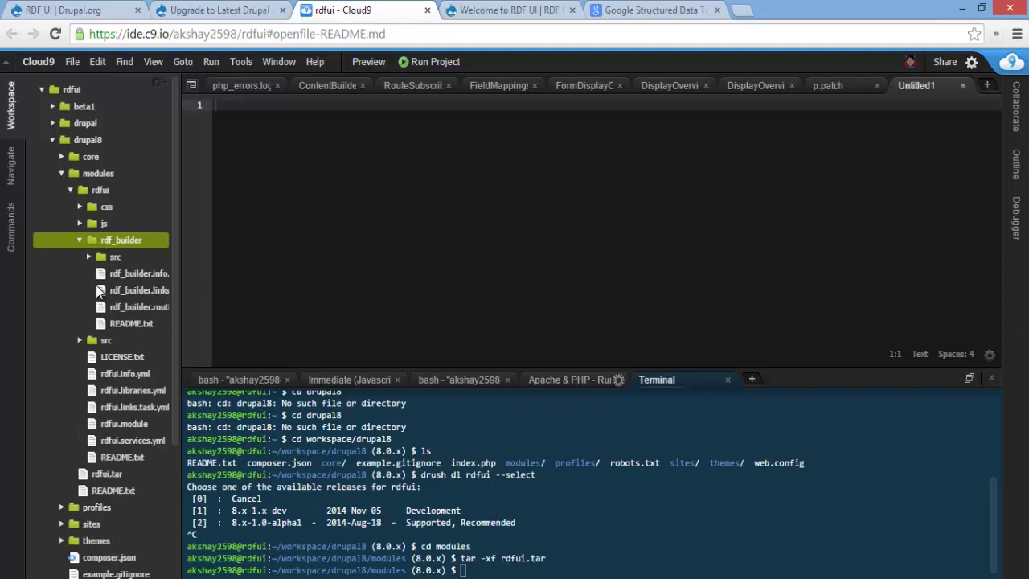
pyautogui.click(81, 243)
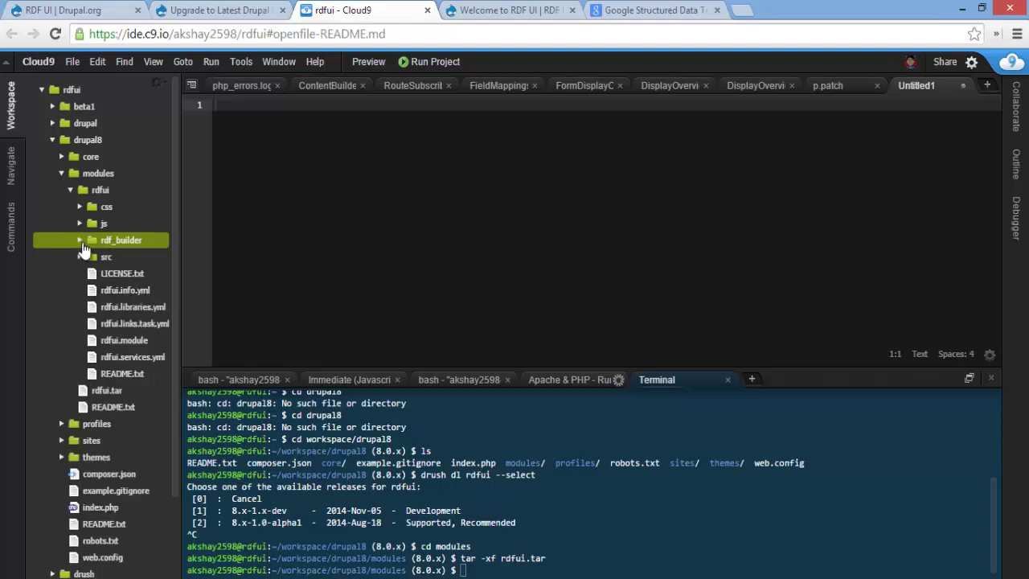
pyautogui.click(70, 190)
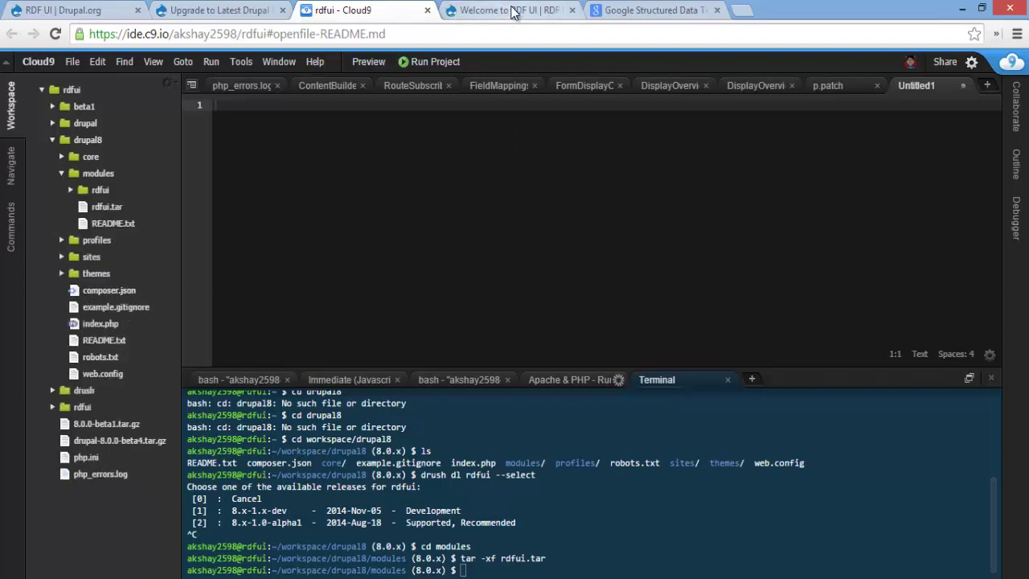
pyautogui.click(513, 10)
# On the Extend page, tick the RDF UI module and save the configuration
pyautogui.scroll(-3, 578, 338)
pyautogui.scroll(3, 578, 337)
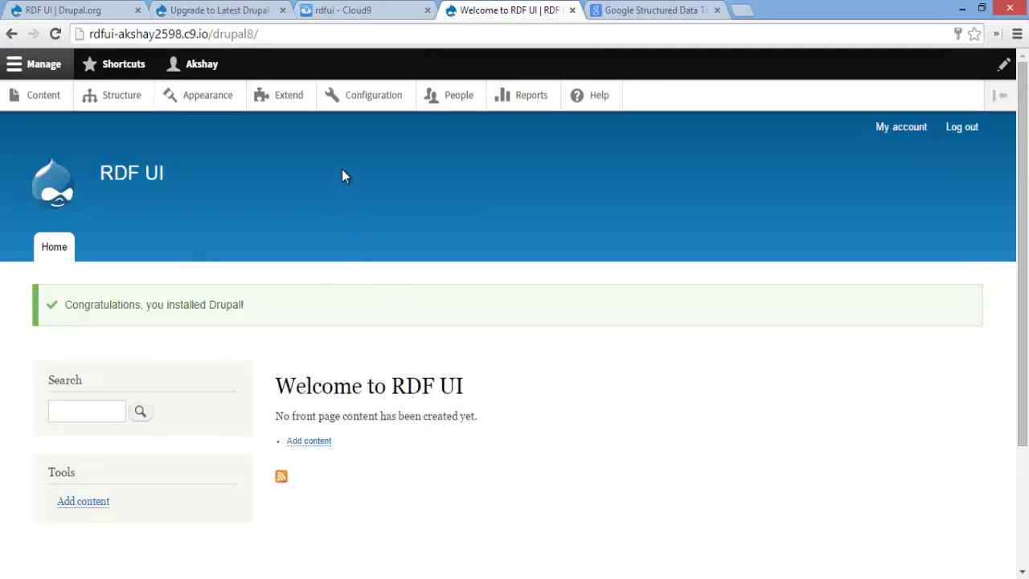
pyautogui.click(298, 101)
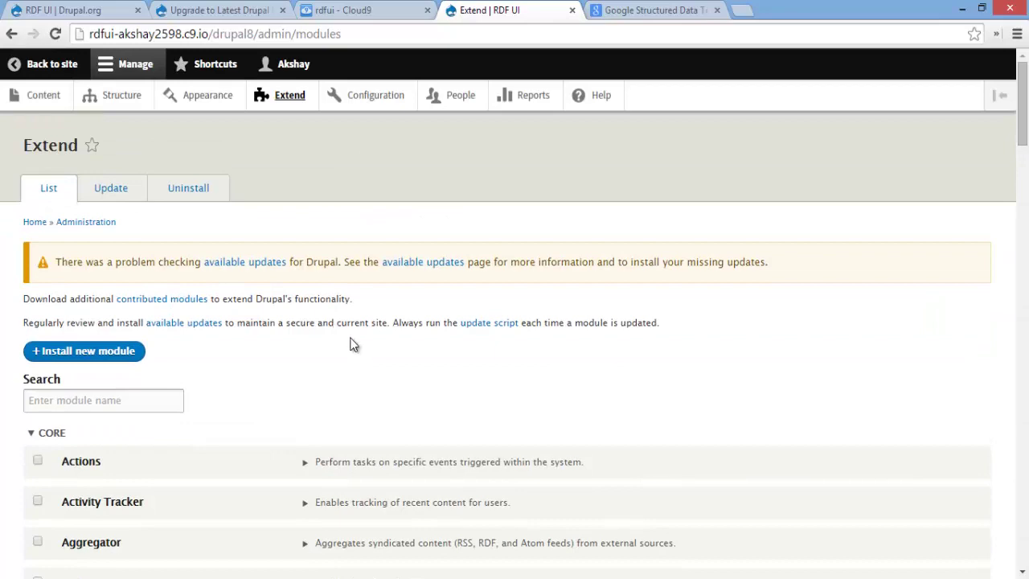
pyautogui.scroll(-6, 351, 354)
pyautogui.scroll(-20, 351, 344)
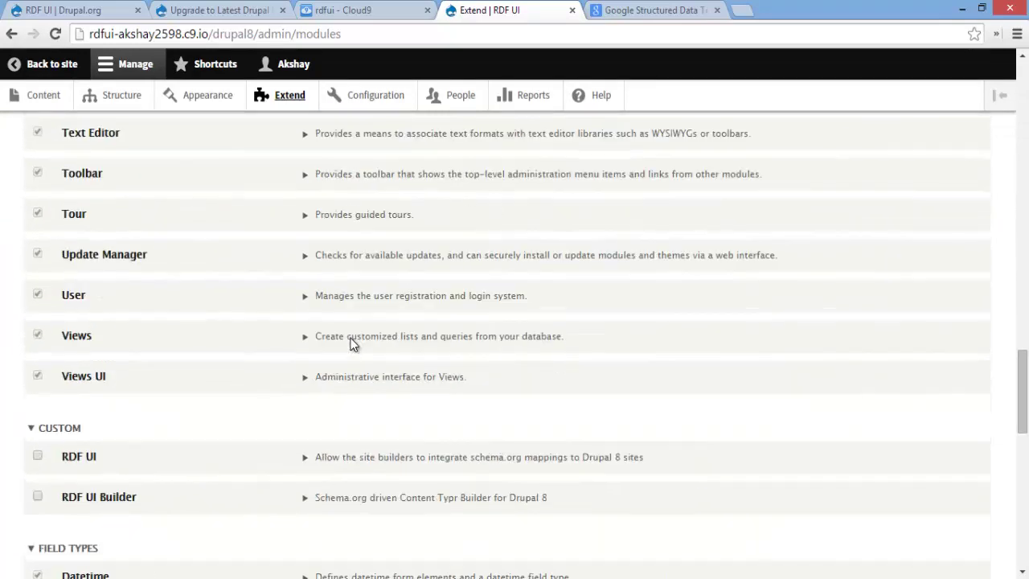
pyautogui.scroll(-1, 351, 344)
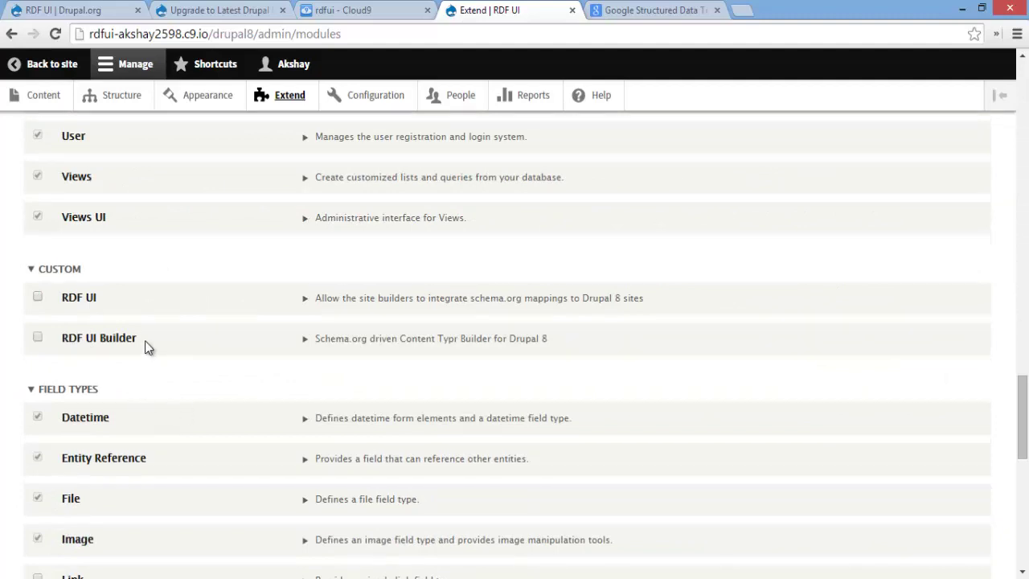
pyautogui.click(37, 296)
pyautogui.scroll(-10, 225, 305)
pyautogui.click(99, 490)
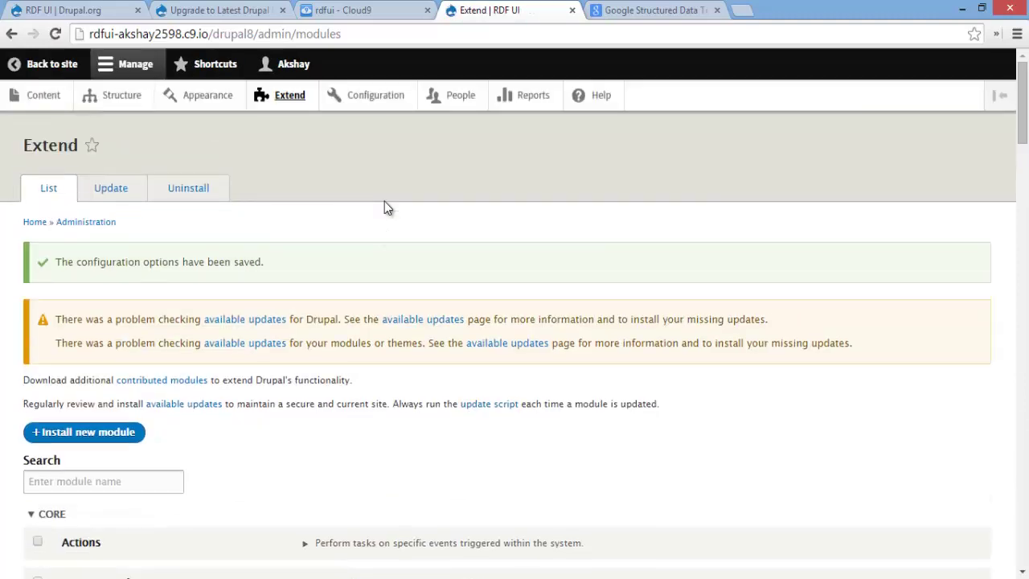
pyautogui.moveTo(60, 262); pyautogui.dragTo(305, 265)
pyautogui.click(515, 272)
pyautogui.click(127, 98)
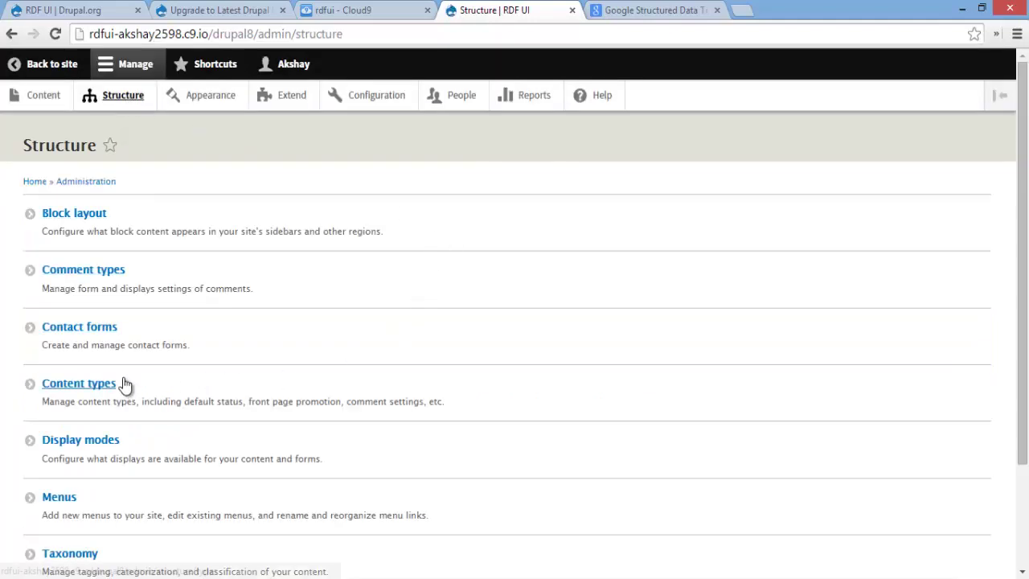
# Open the Content types list and begin a new content type with Add content type
pyautogui.click(123, 384)
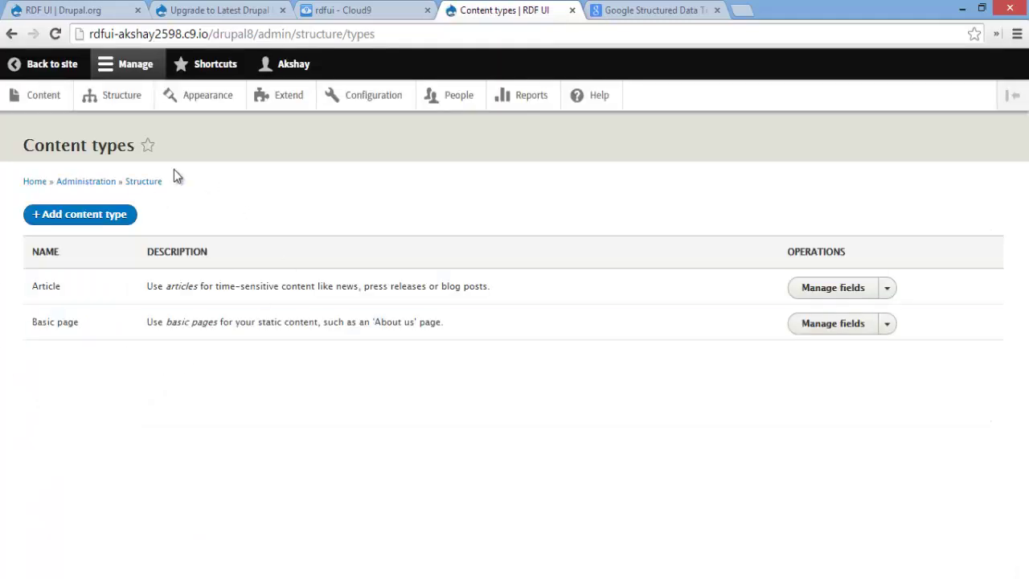
pyautogui.click(75, 217)
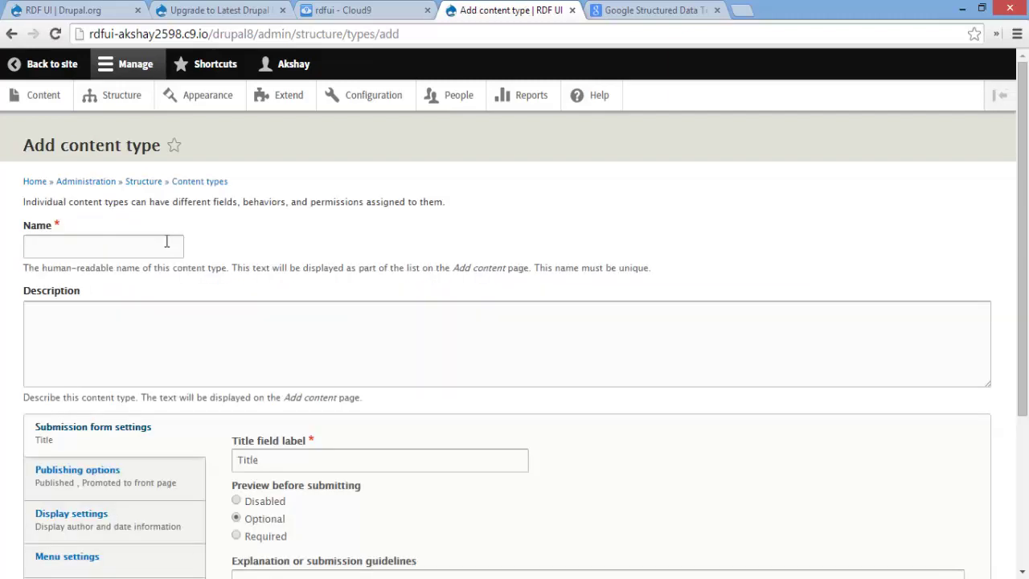
# Name the content type Person, with machine name person1 and description Person
pyautogui.click(145, 246)
pyautogui.write('P')
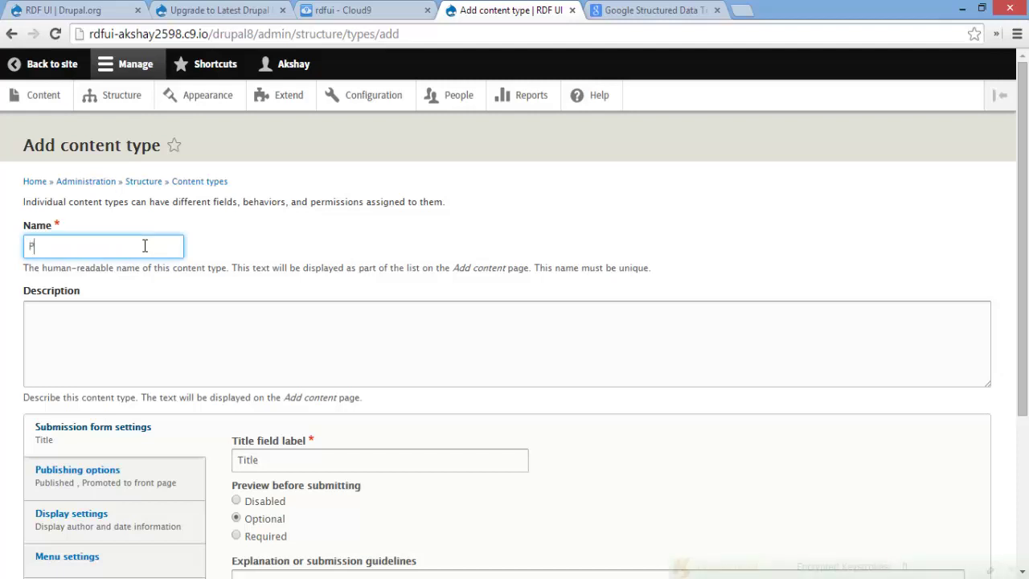
pyautogui.write('erson')
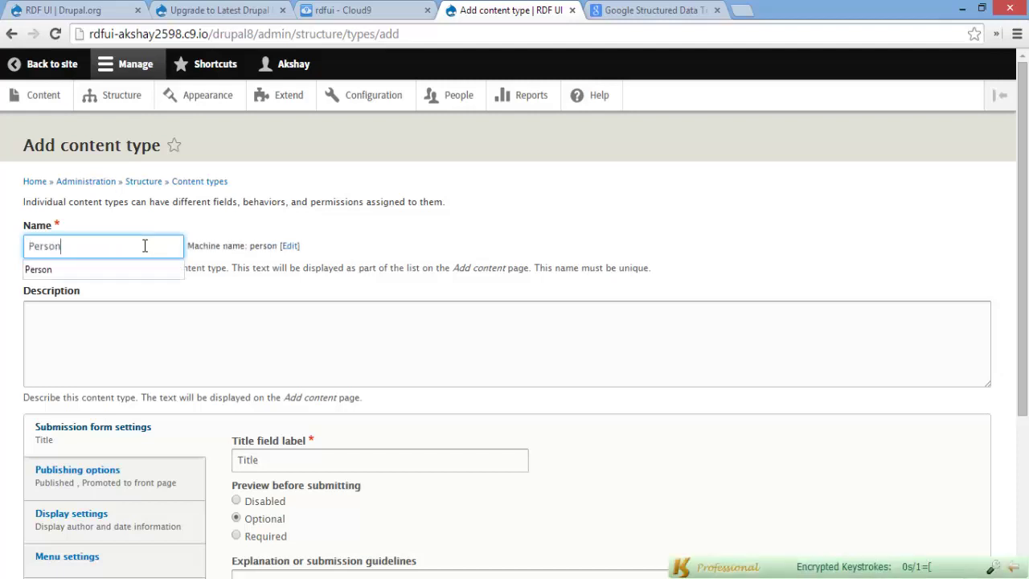
pyautogui.press('Down')
pyautogui.press('Return')
pyautogui.click(289, 246)
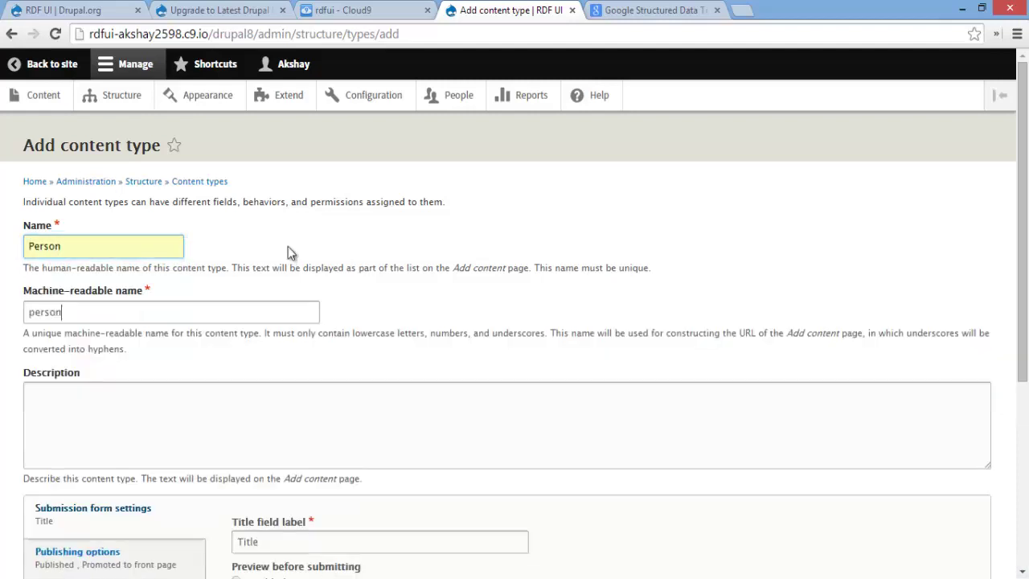
pyautogui.click(154, 306)
pyautogui.write('1')
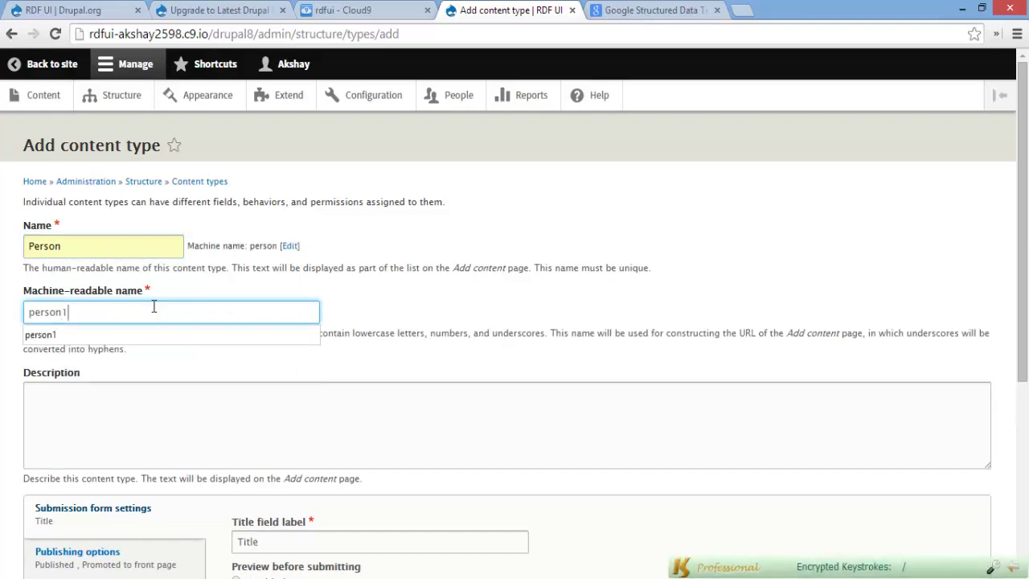
pyautogui.click(87, 337)
pyautogui.click(263, 423)
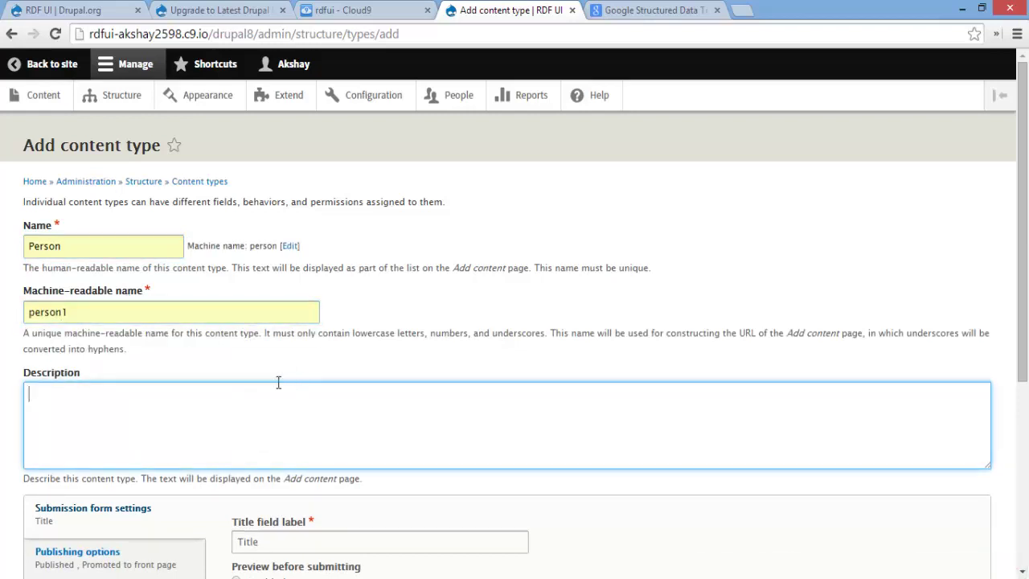
pyautogui.write('Person')
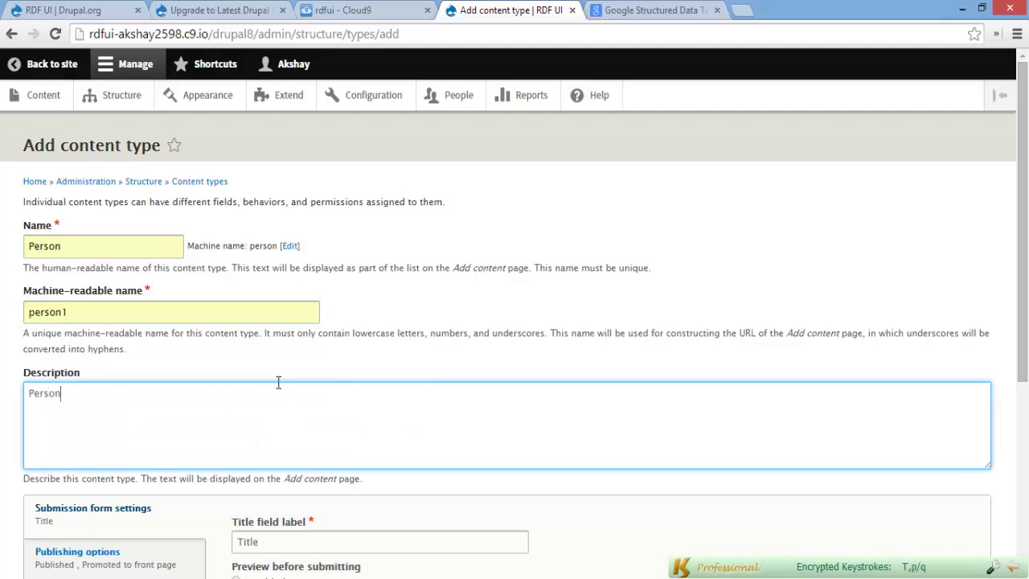
# Map the content type to Schema.org type Person, then save and manage fields
pyautogui.scroll(-4, 278, 383)
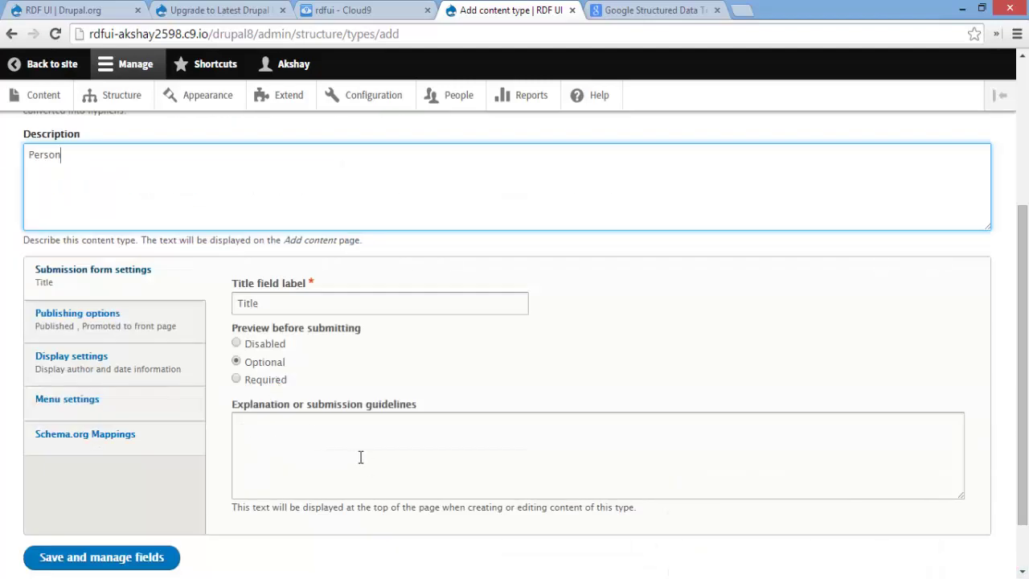
pyautogui.scroll(1, 138, 406)
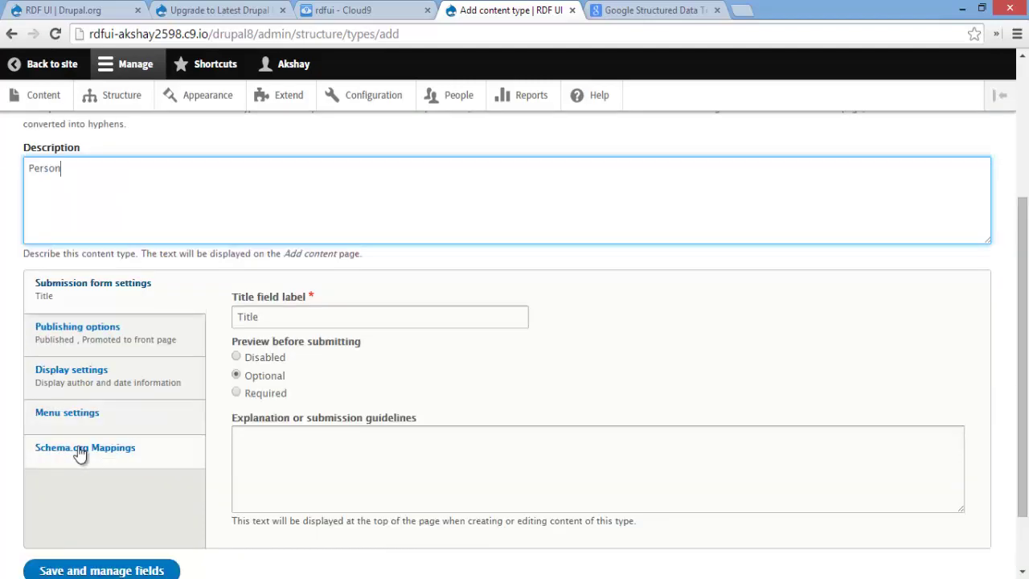
pyautogui.click(169, 452)
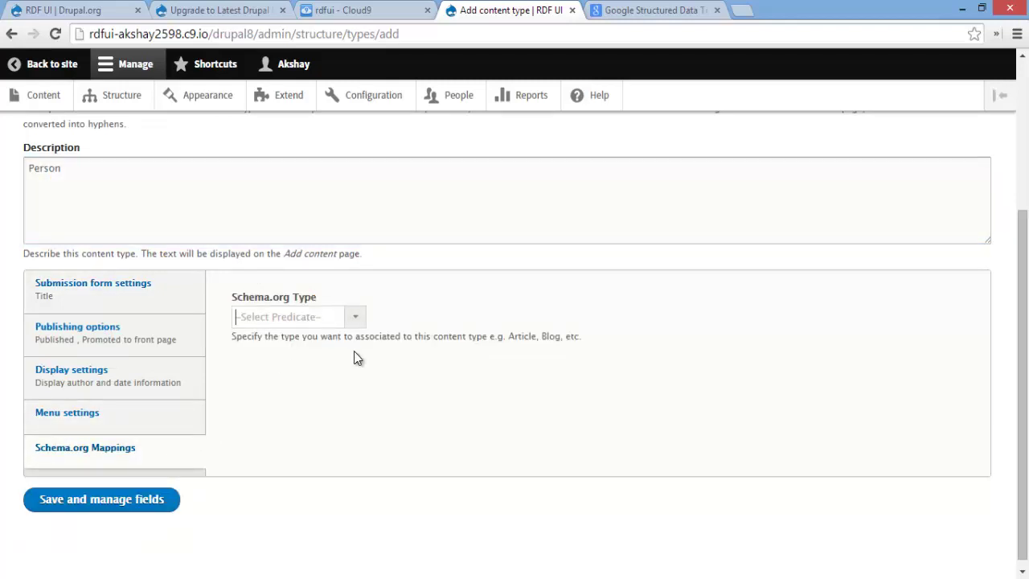
pyautogui.write('per')
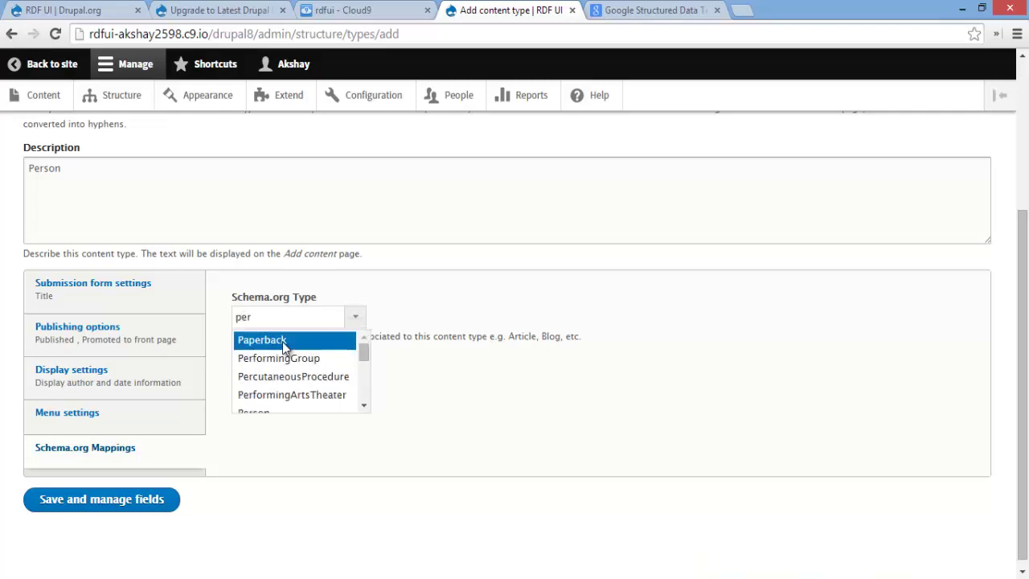
pyautogui.write('s')
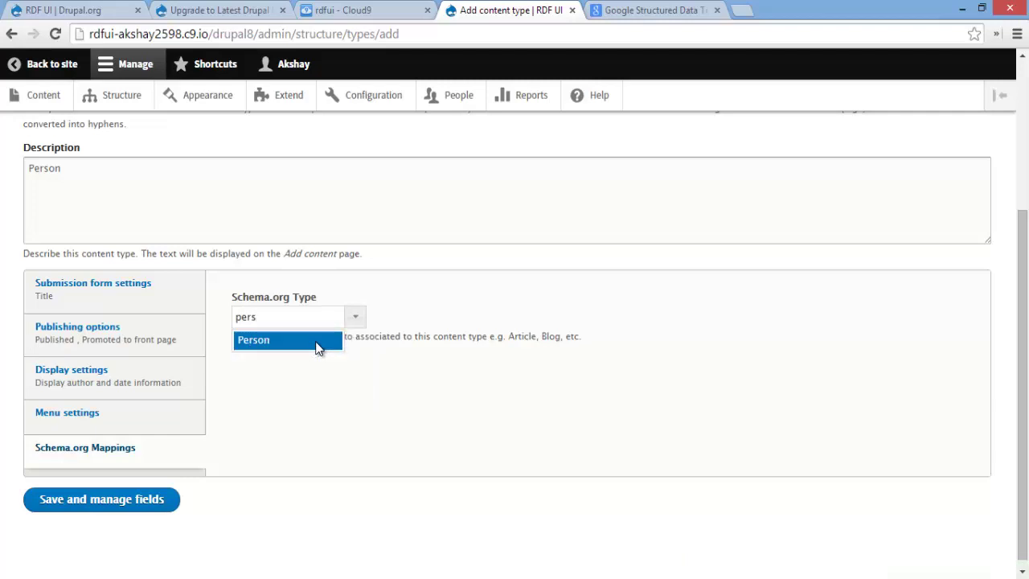
pyautogui.click(317, 342)
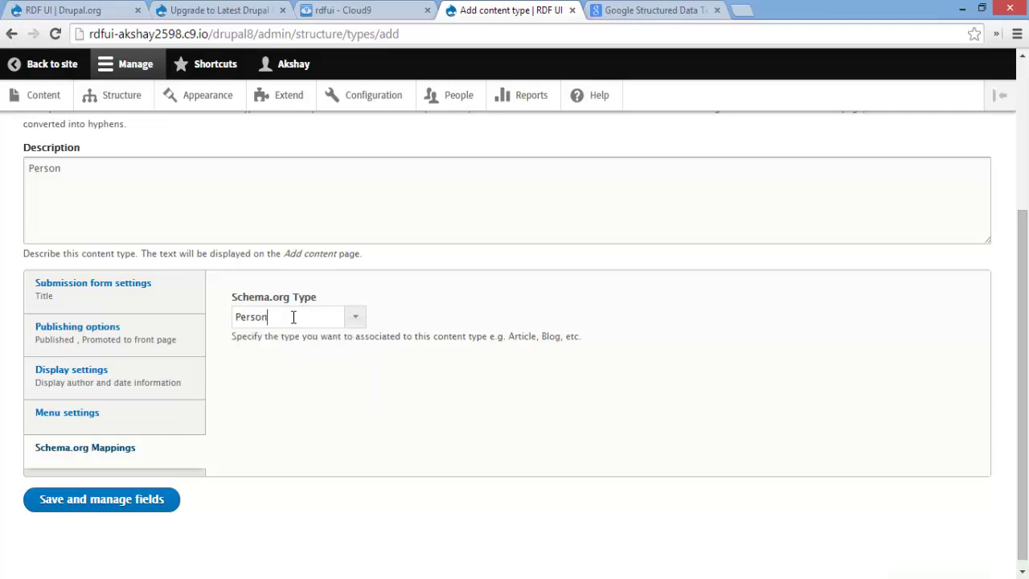
pyautogui.click(117, 502)
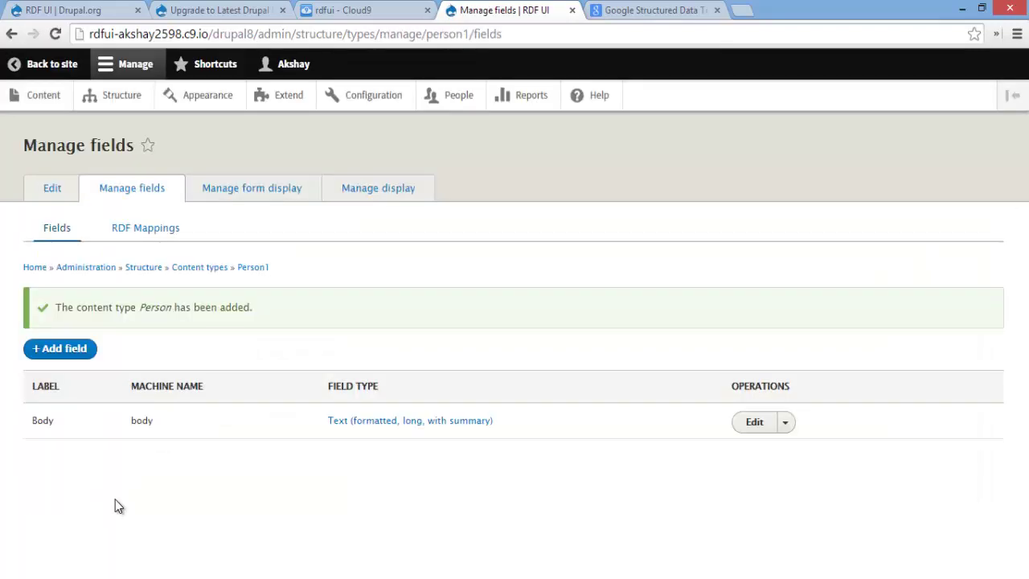
# Start a new field on Person using the Text (plain) field type
pyautogui.moveTo(116, 413); pyautogui.dragTo(84, 425)
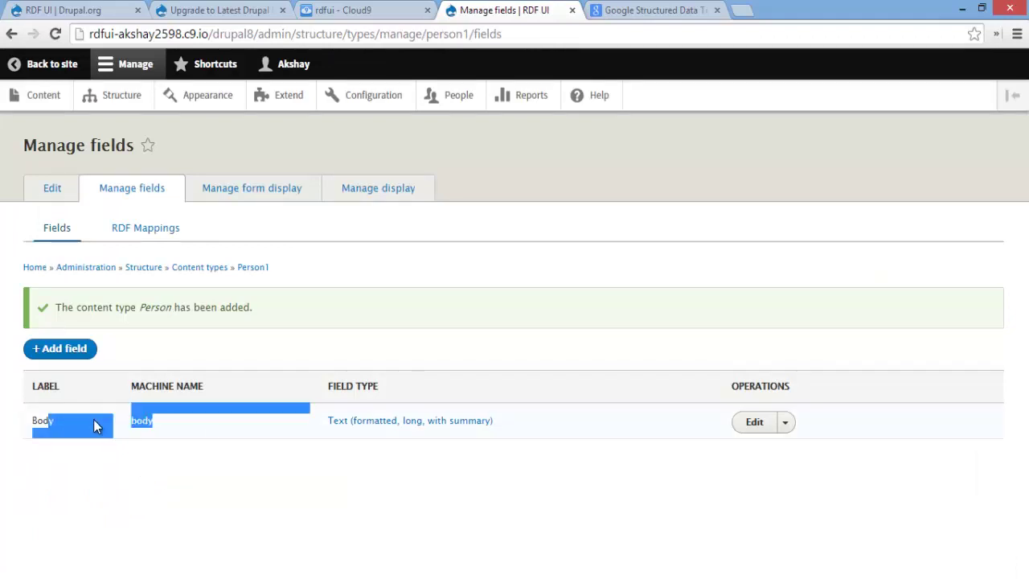
pyautogui.click(150, 415)
pyautogui.click(66, 356)
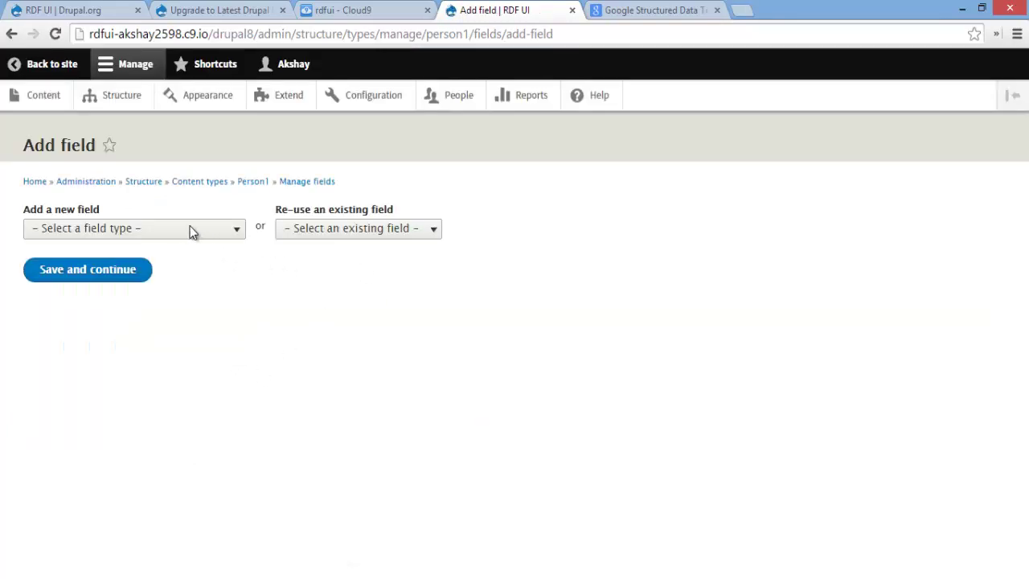
pyautogui.click(117, 233)
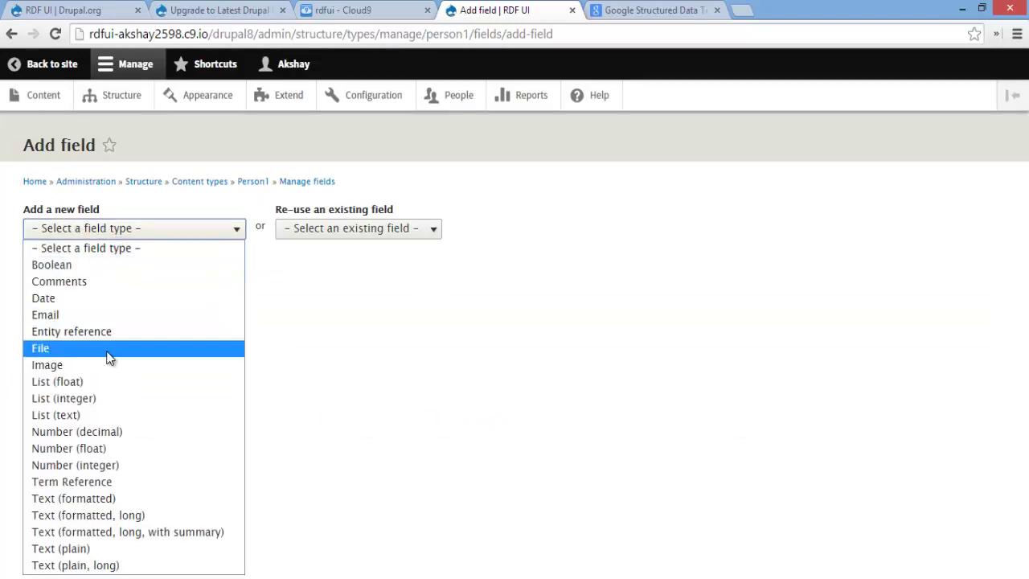
pyautogui.click(112, 553)
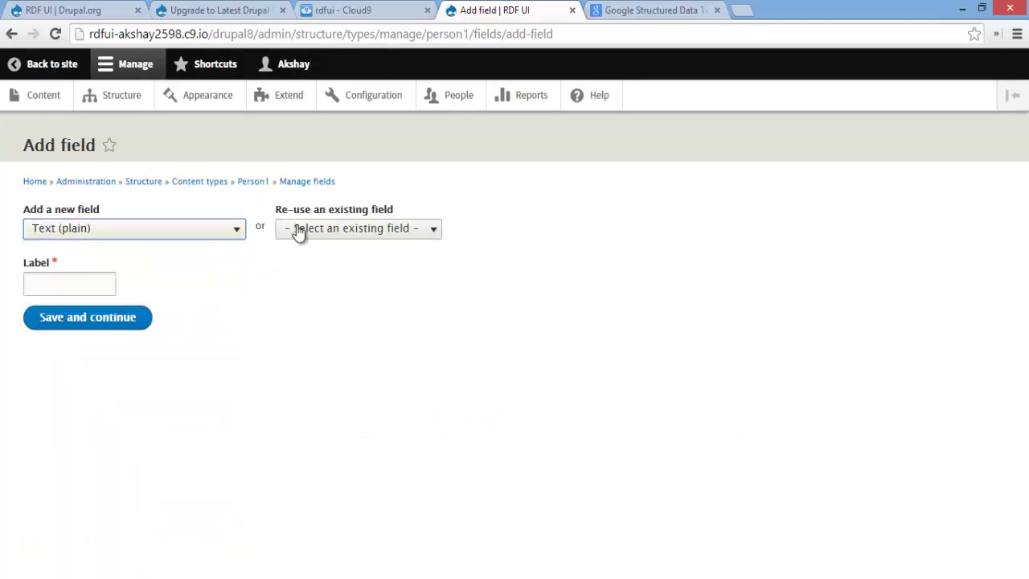
# Label the new field Name and save it with the default storage settings
pyautogui.click(91, 280)
pyautogui.write('Job Title')
pyautogui.moveTo(91, 281); pyautogui.dragTo(1, 290)
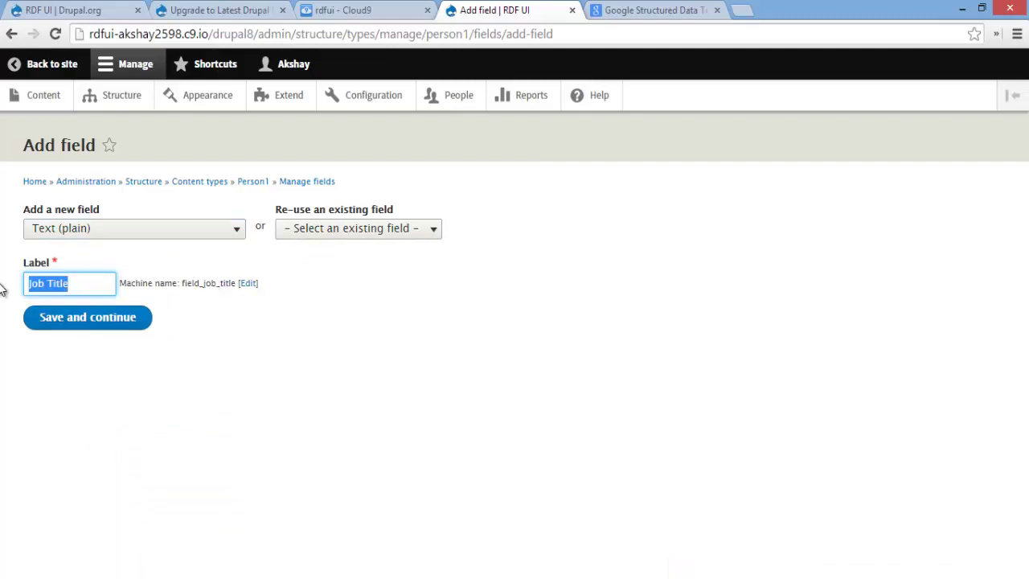
pyautogui.write('Name')
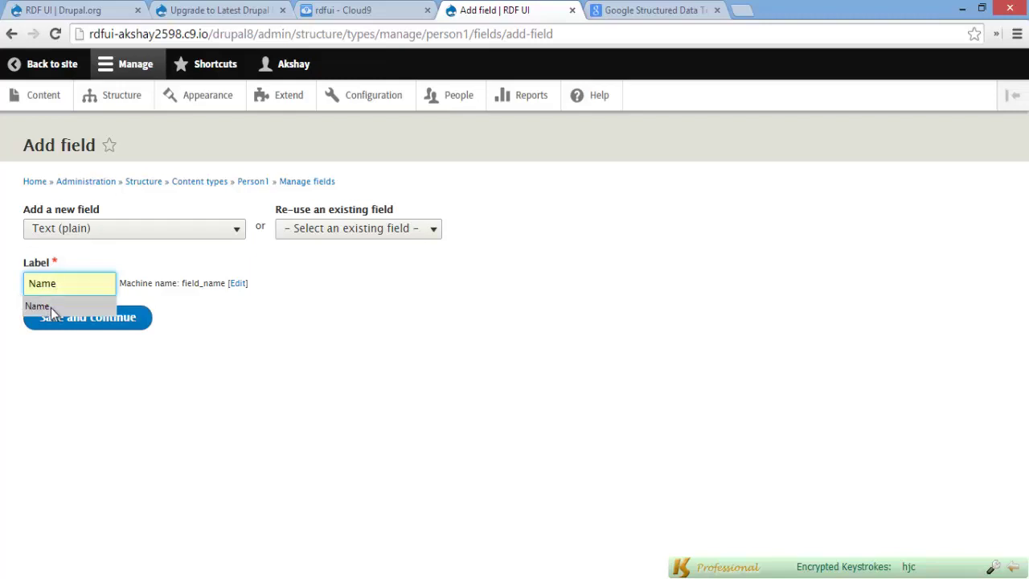
pyautogui.click(113, 322)
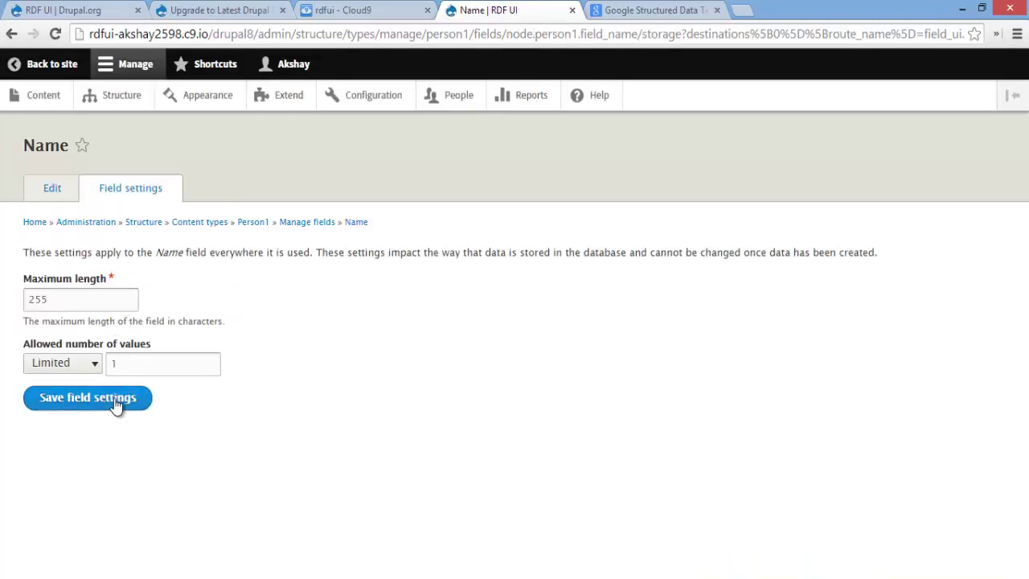
pyautogui.click(115, 402)
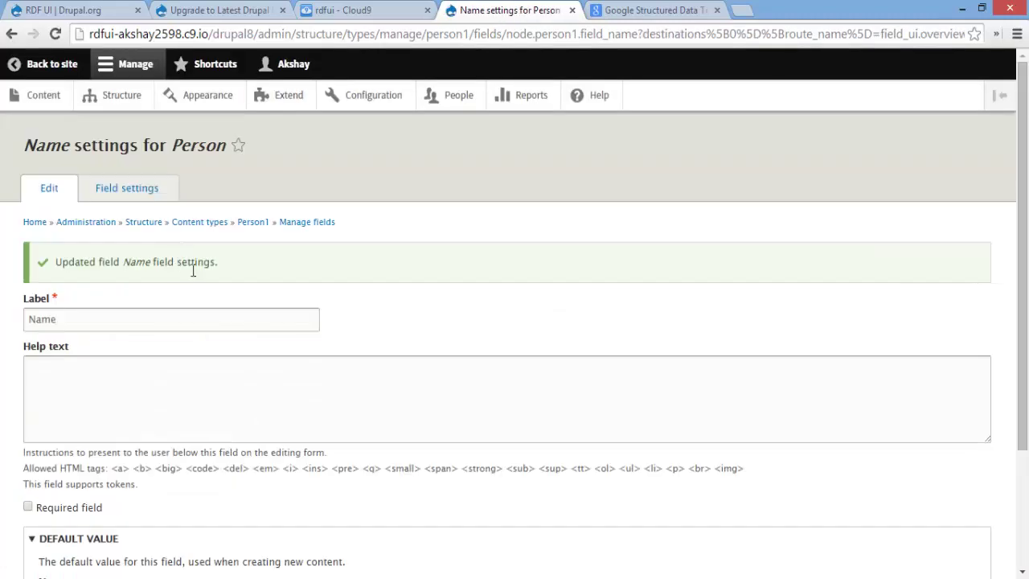
pyautogui.click(260, 223)
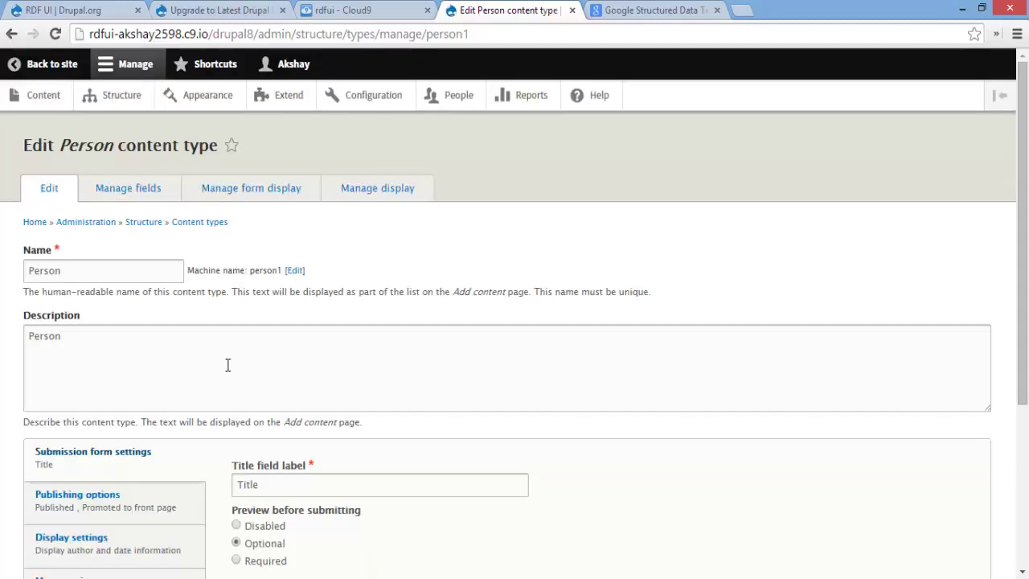
# Go back to the Content types list and open Manage fields for Person
pyautogui.scroll(-3, 202, 406)
pyautogui.scroll(3, 112, 423)
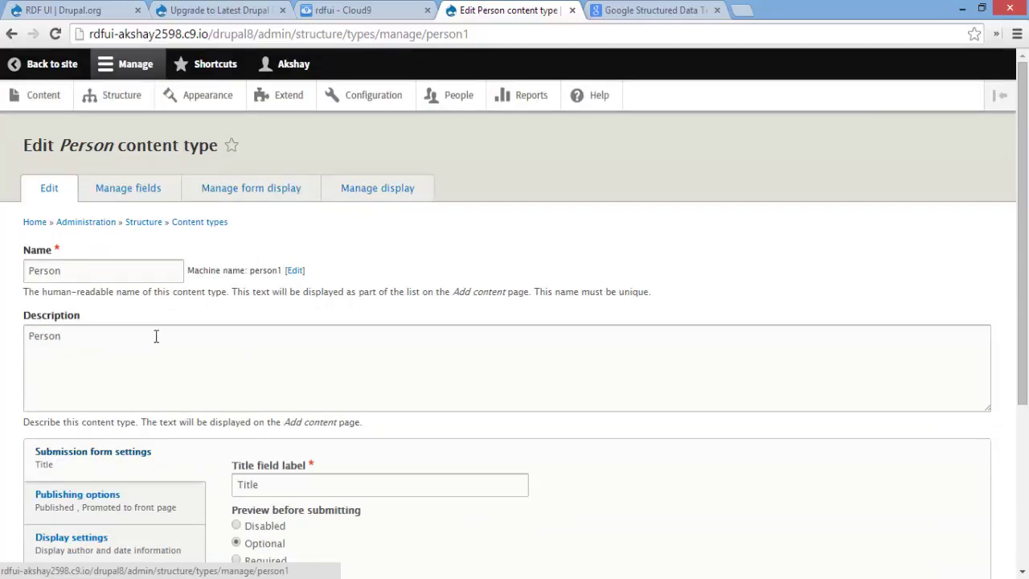
pyautogui.scroll(-3, 183, 364)
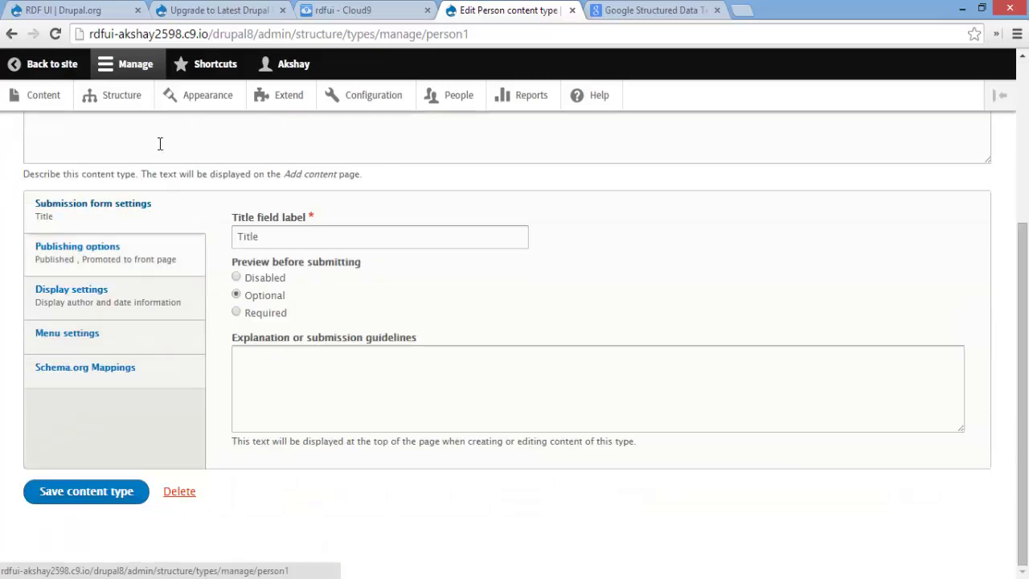
pyautogui.scroll(3, 158, 150)
pyautogui.click(199, 225)
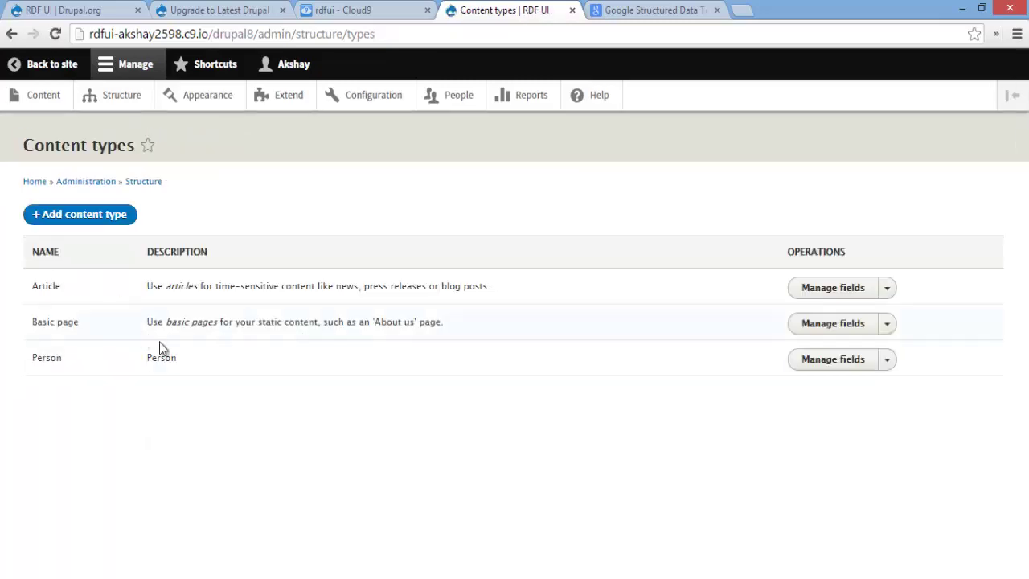
pyautogui.click(821, 363)
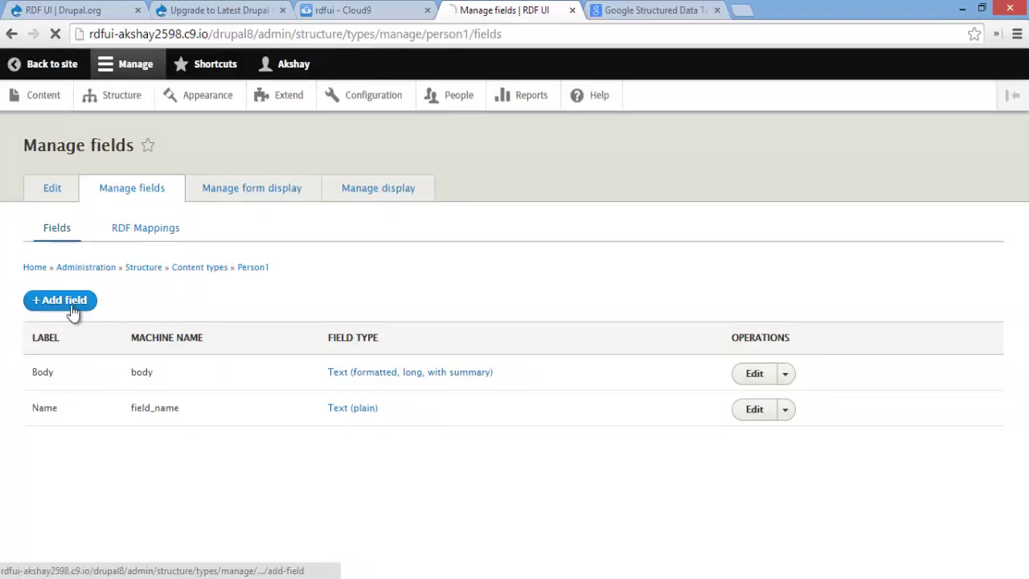
# Add a Text (plain) field labelled Job Title and save its default field settings
pyautogui.click(69, 305)
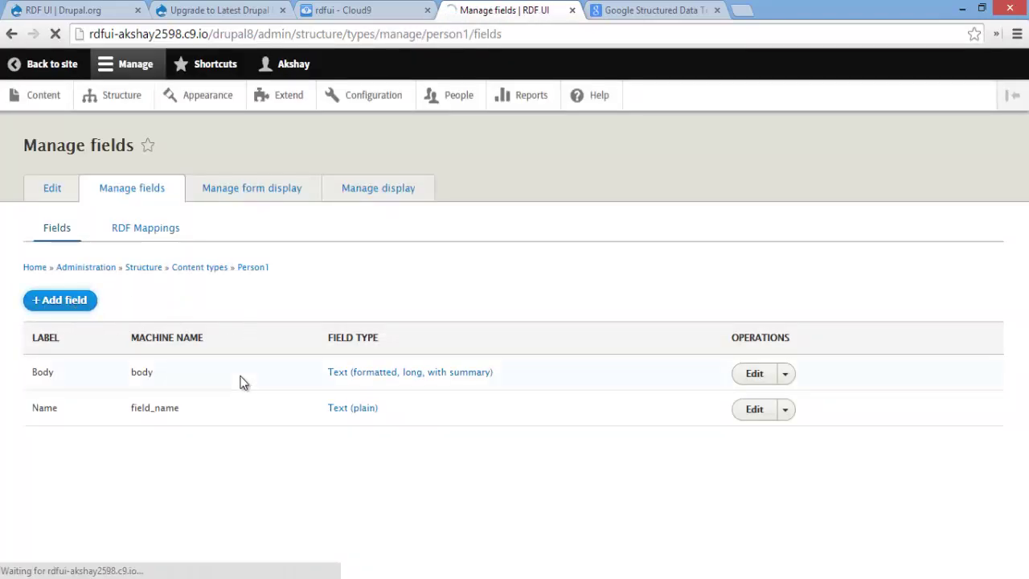
pyautogui.click(72, 308)
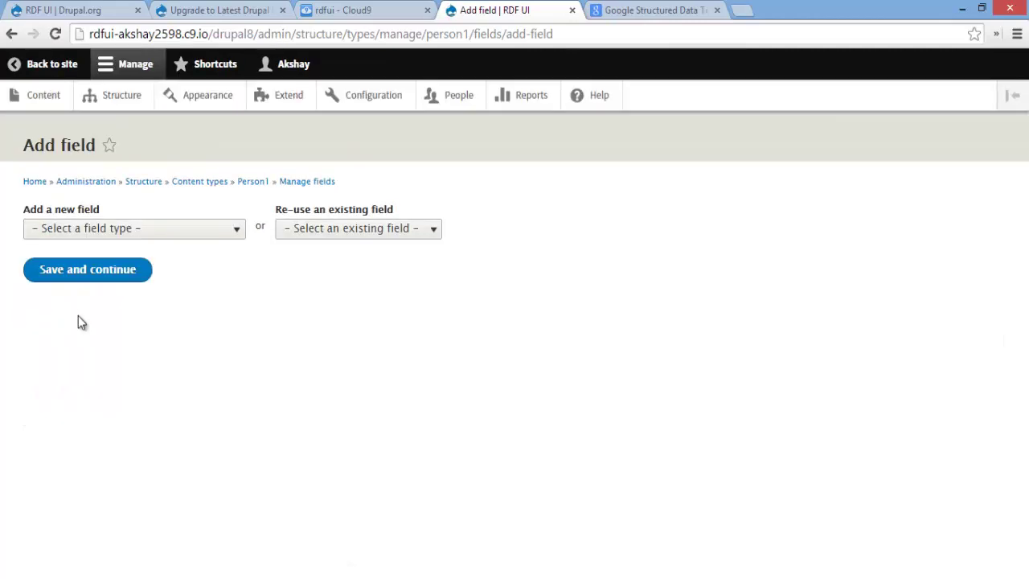
pyautogui.click(119, 236)
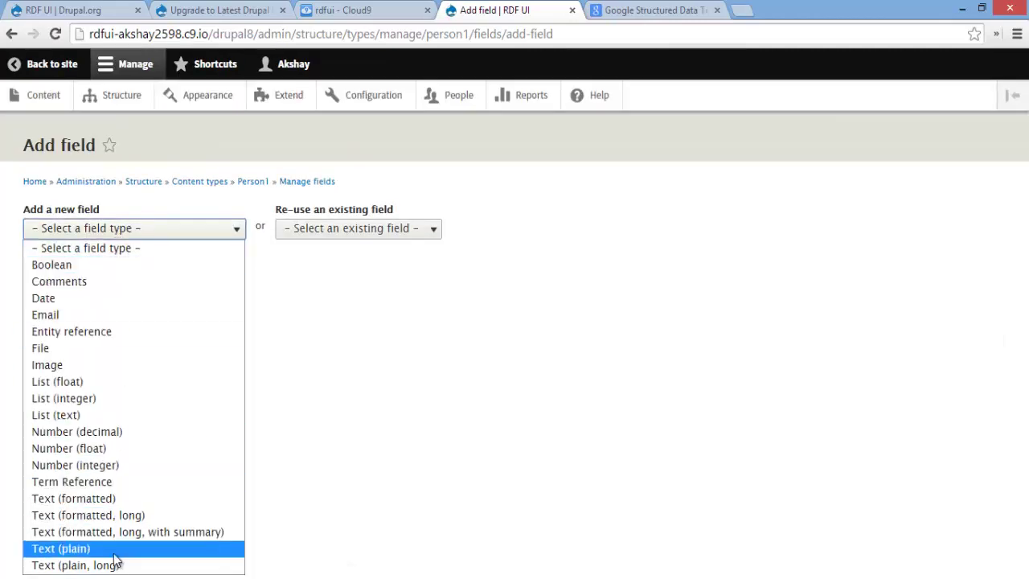
pyautogui.click(120, 552)
pyautogui.click(101, 282)
pyautogui.write('J')
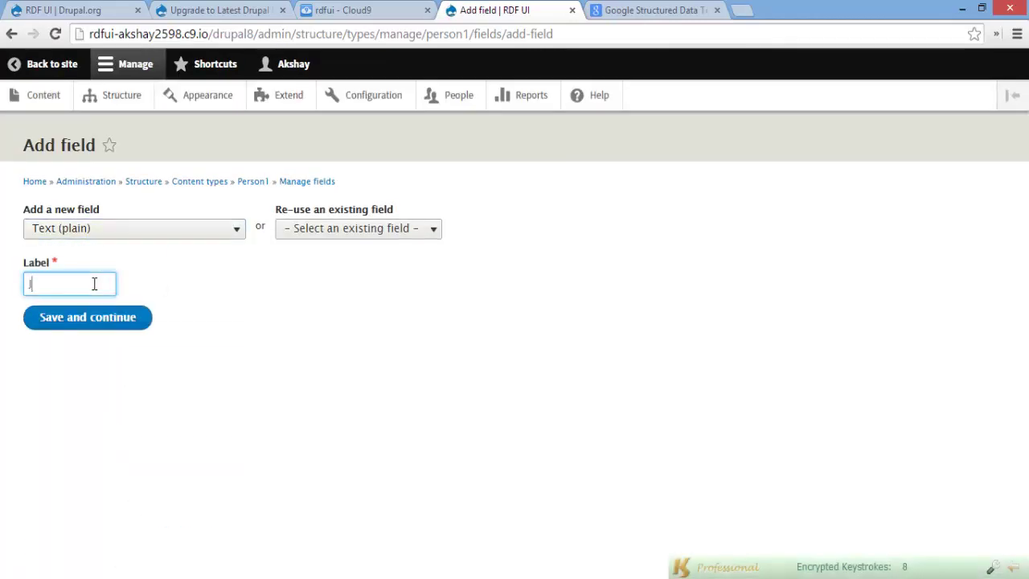
pyautogui.write('ob Title')
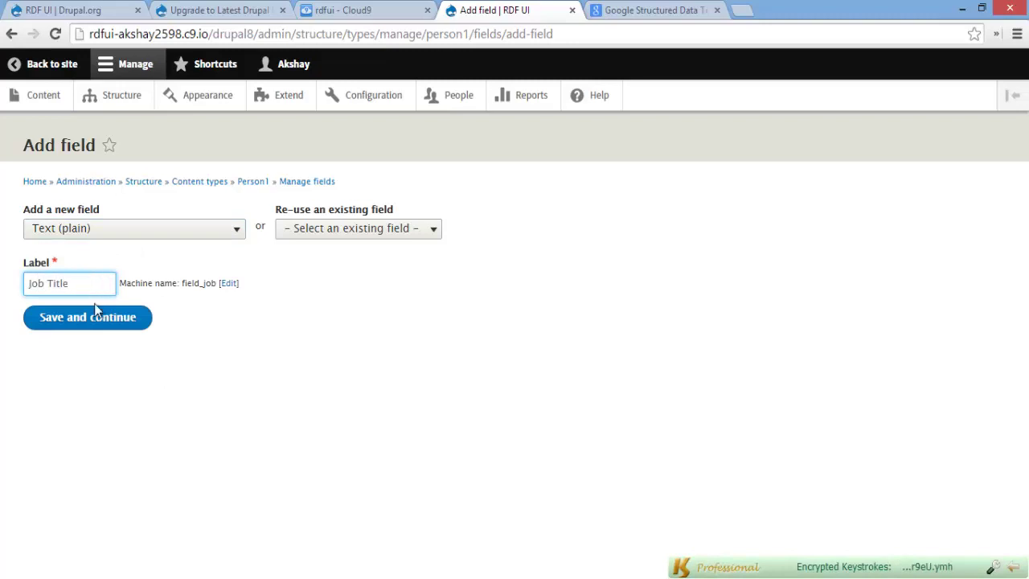
pyautogui.click(97, 315)
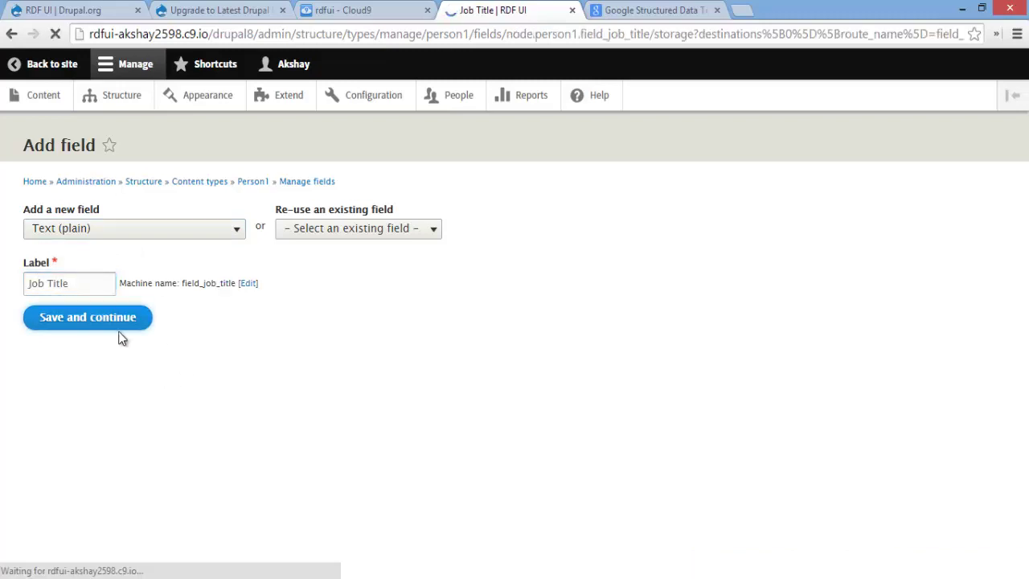
pyautogui.click(123, 398)
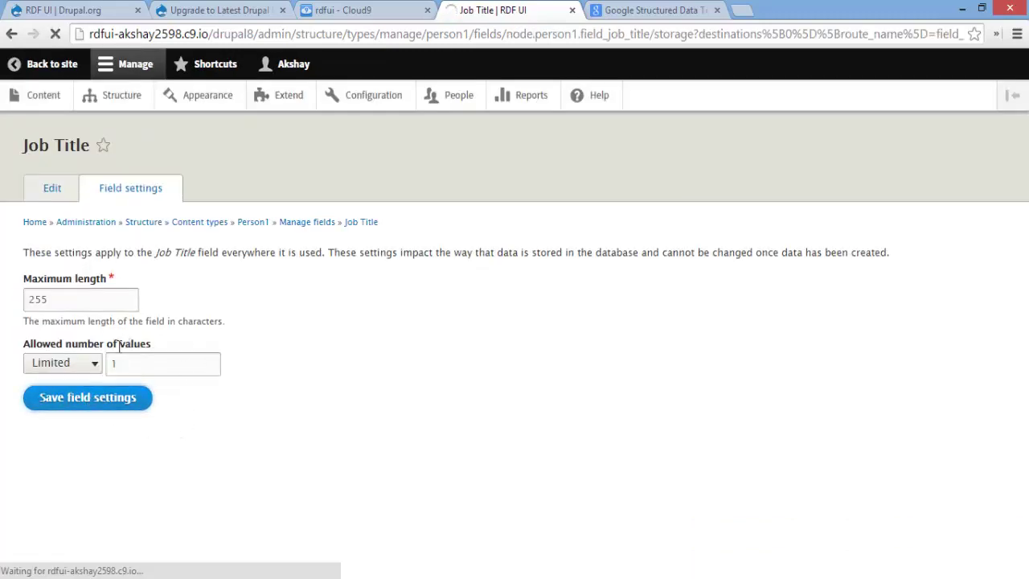
pyautogui.scroll(-2, 101, 427)
pyautogui.click(91, 497)
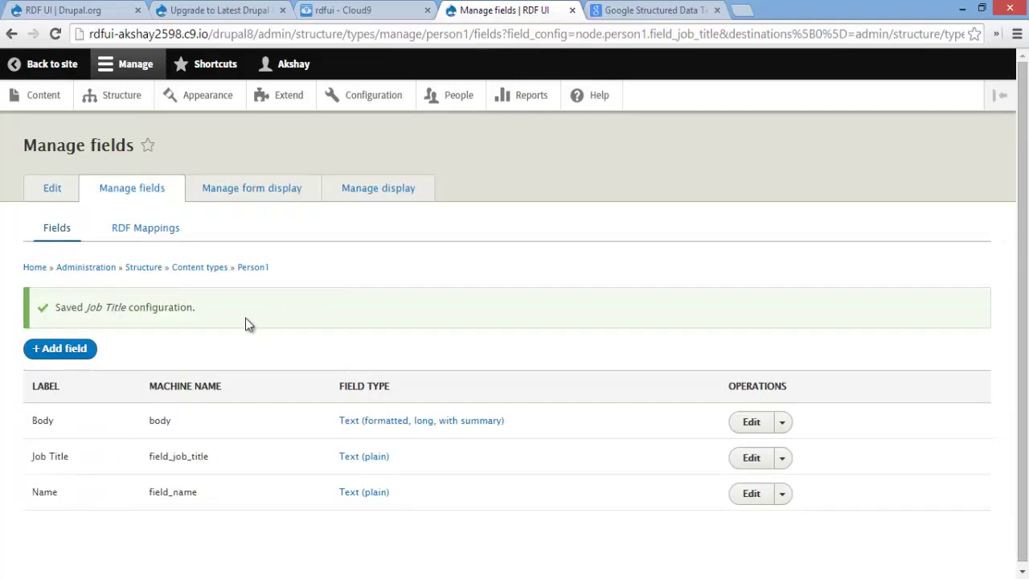
# Add a Text (plain) field labelled Affiliation to Person1, keeping the default storage and field settings
pyautogui.click(79, 352)
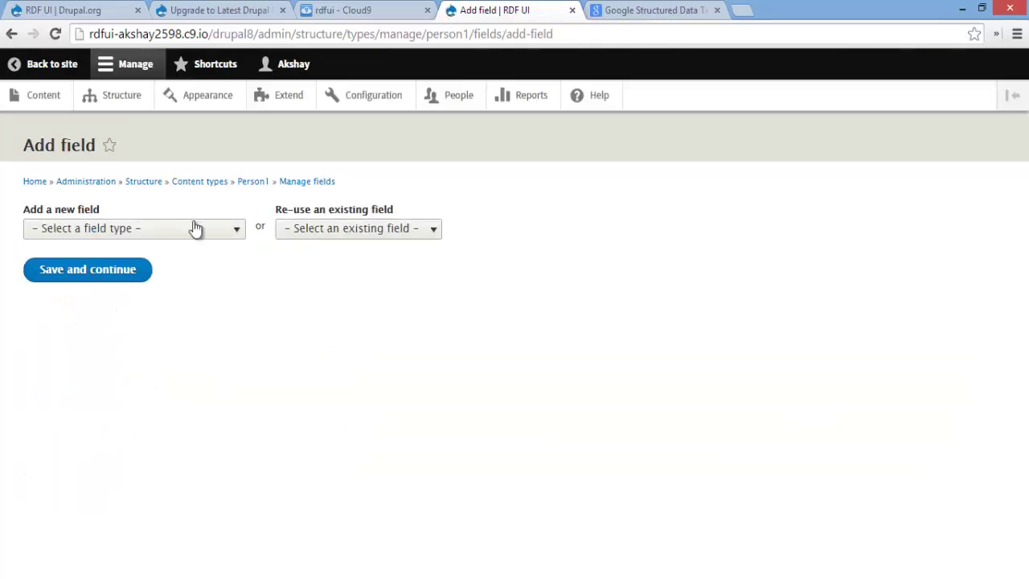
pyautogui.click(197, 229)
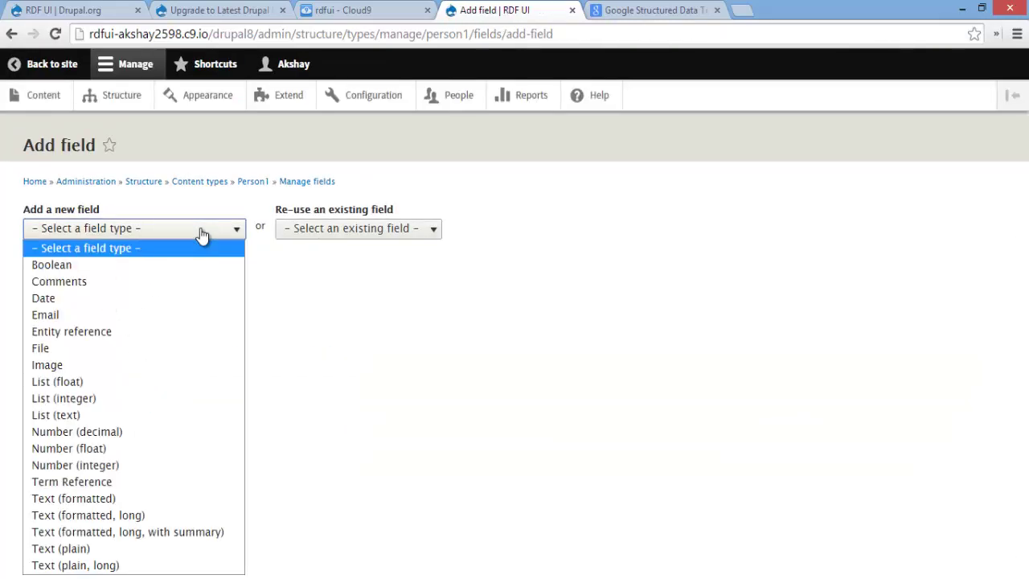
pyautogui.click(76, 548)
pyautogui.click(87, 283)
pyautogui.write('A')
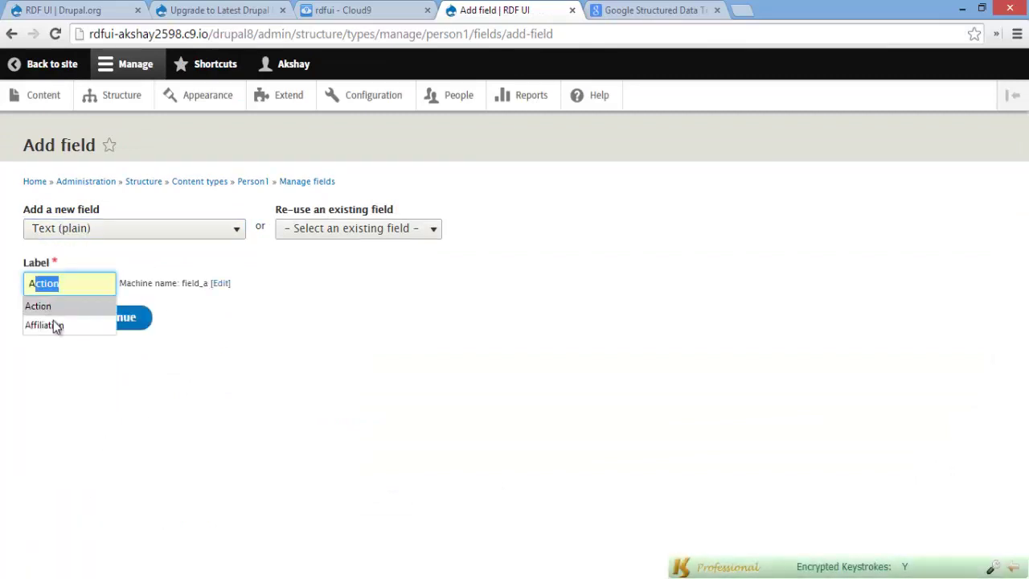
pyautogui.click(53, 325)
pyautogui.click(109, 319)
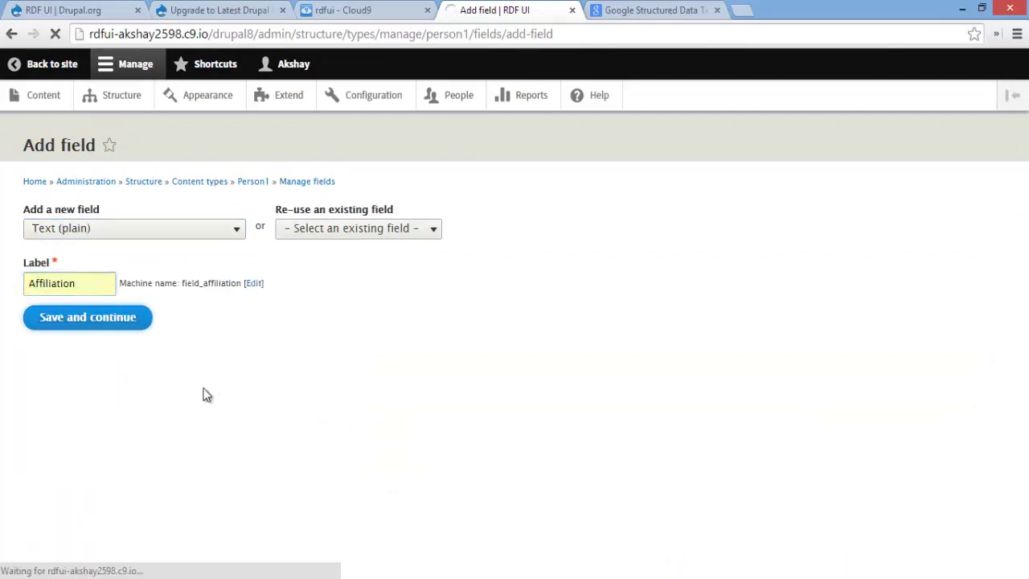
pyautogui.click(87, 402)
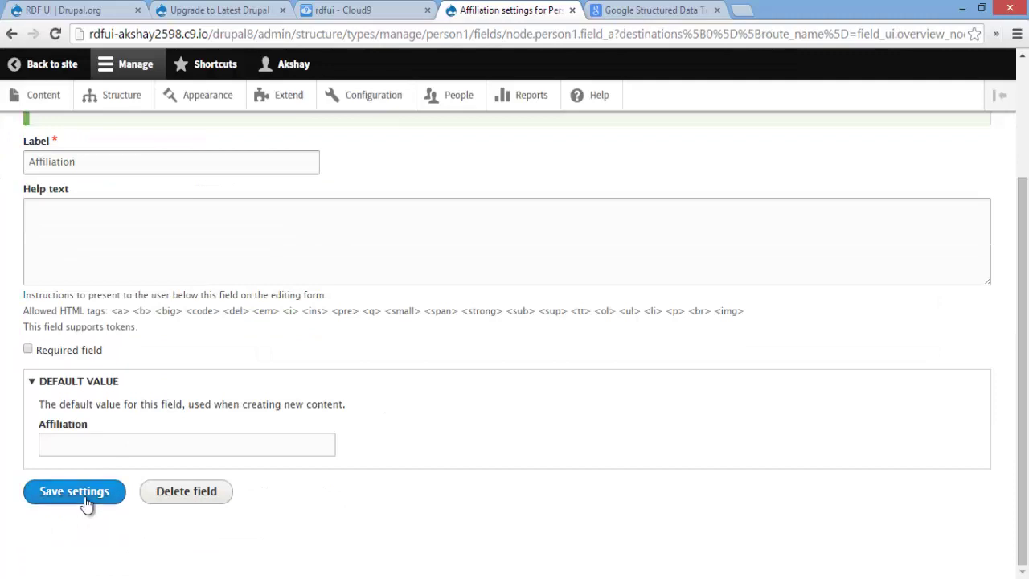
pyautogui.click(86, 501)
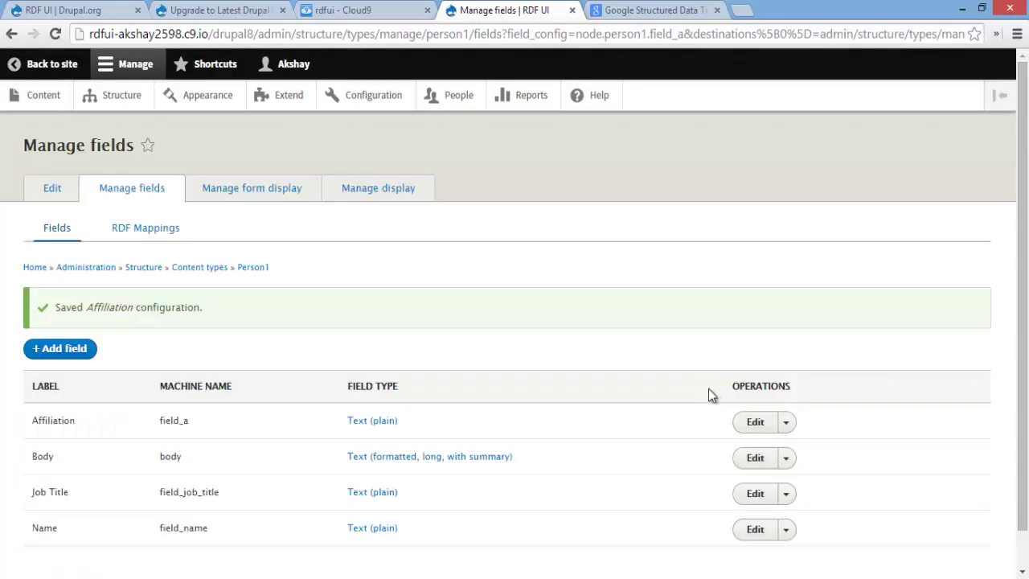
pyautogui.scroll(-1, 709, 389)
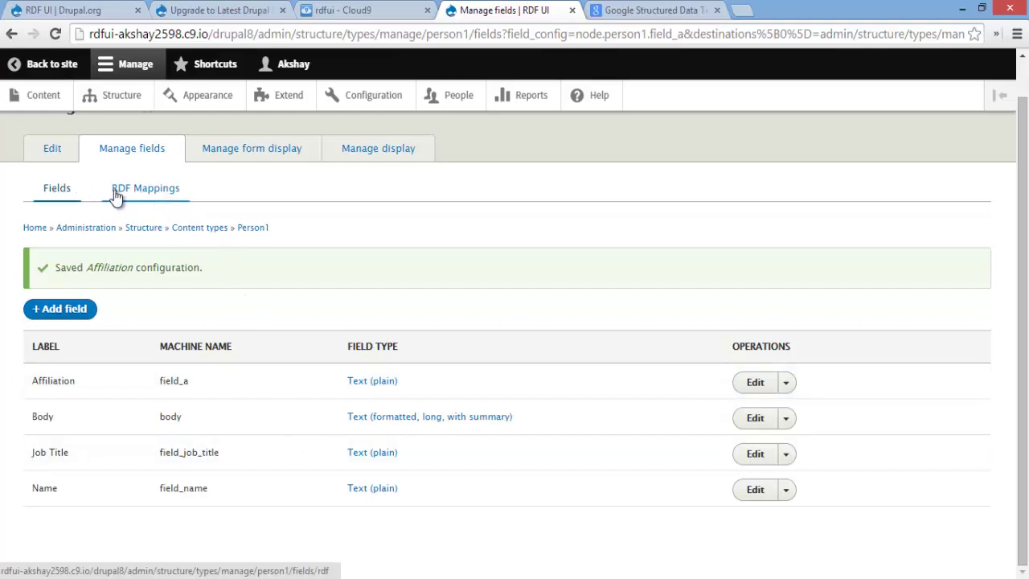
# In Person1's RDF mappings, map Body to description and Affiliation to affiliation
pyautogui.click(160, 201)
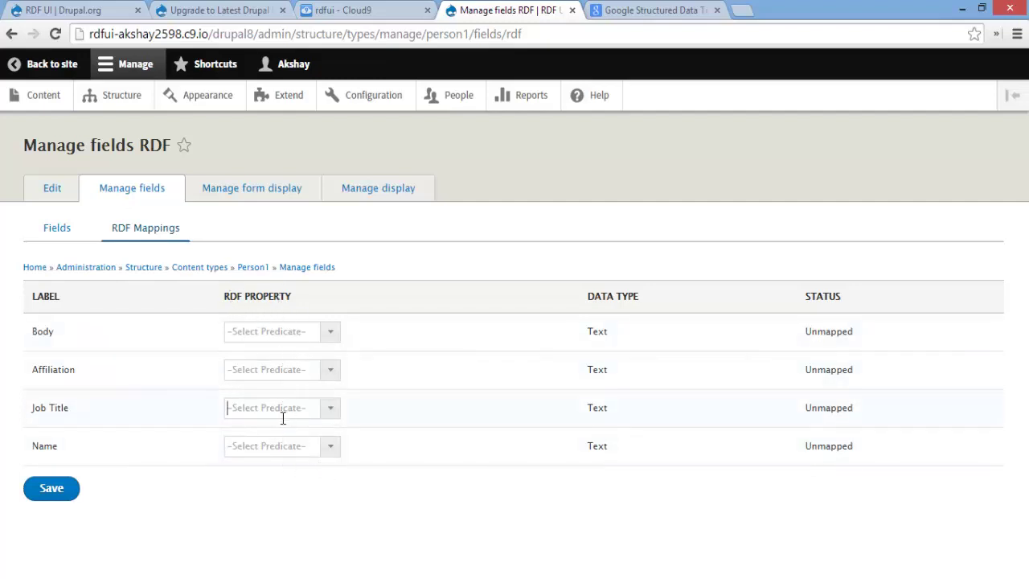
pyautogui.click(279, 329)
pyautogui.write('des')
pyautogui.click(271, 357)
pyautogui.click(283, 369)
pyautogui.write('aff')
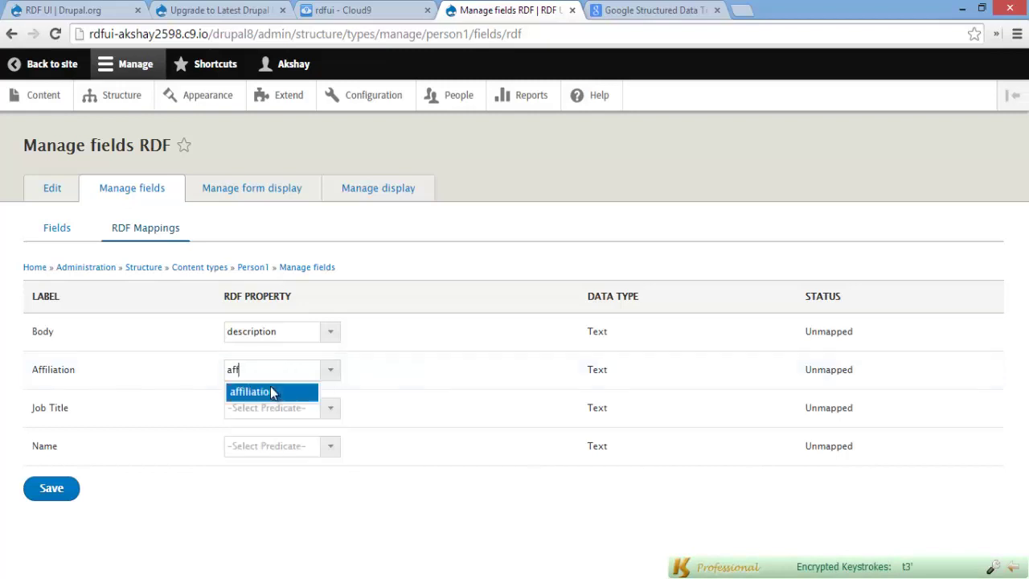
pyautogui.click(276, 391)
# Map Job Title to jobTitle and Name to name, then save the RDF mappings
pyautogui.click(279, 406)
pyautogui.write('job')
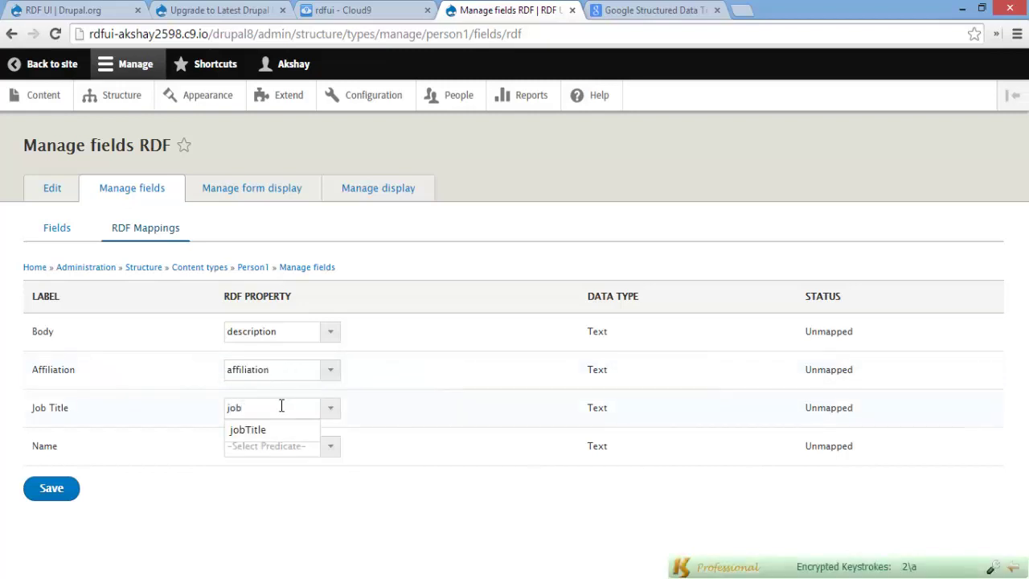
pyautogui.click(274, 431)
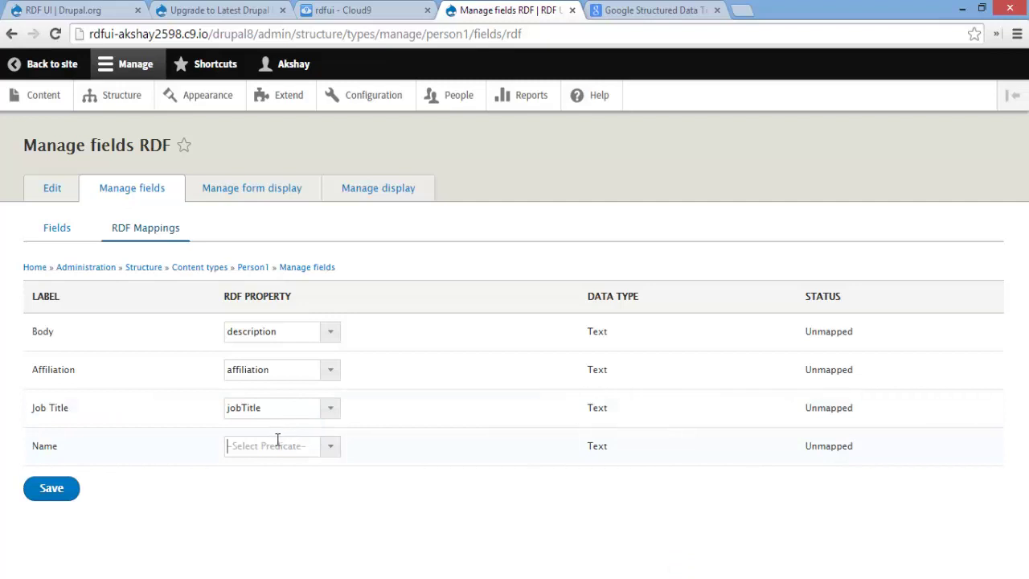
pyautogui.click(278, 446)
pyautogui.write('nam')
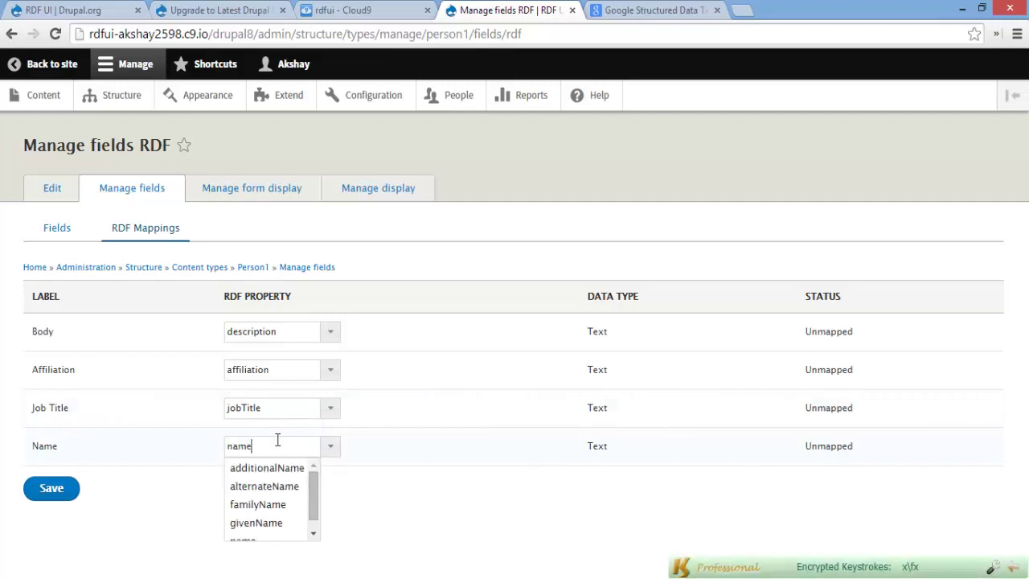
pyautogui.write('e')
pyautogui.moveTo(312, 492); pyautogui.dragTo(315, 487)
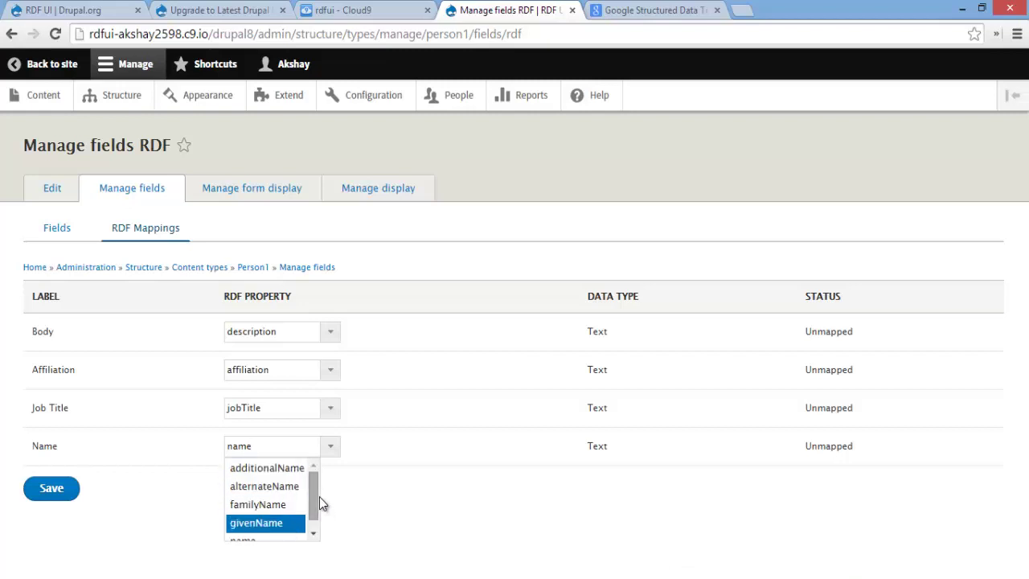
pyautogui.scroll(-1, 316, 492)
pyautogui.click(294, 524)
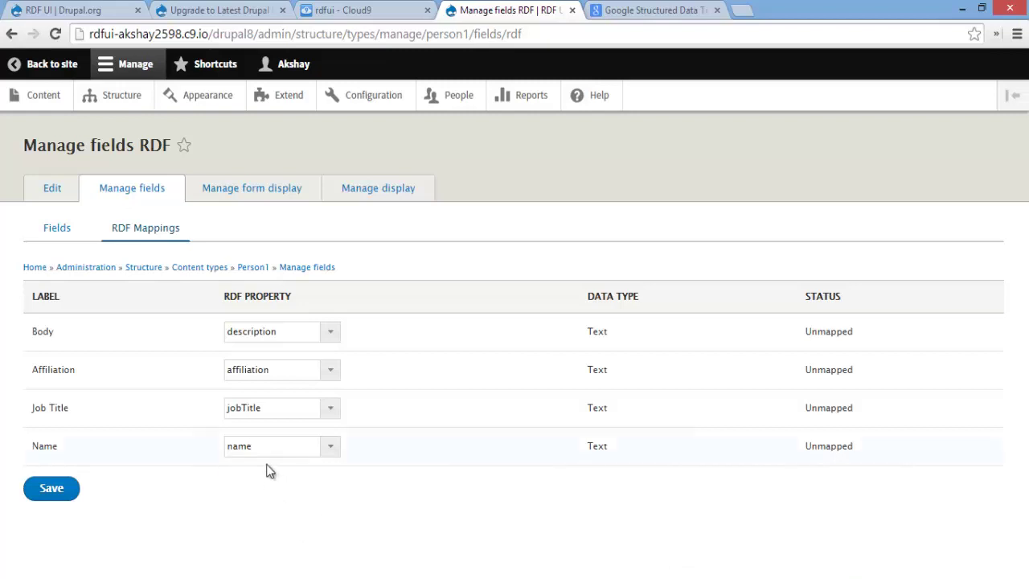
pyautogui.click(61, 495)
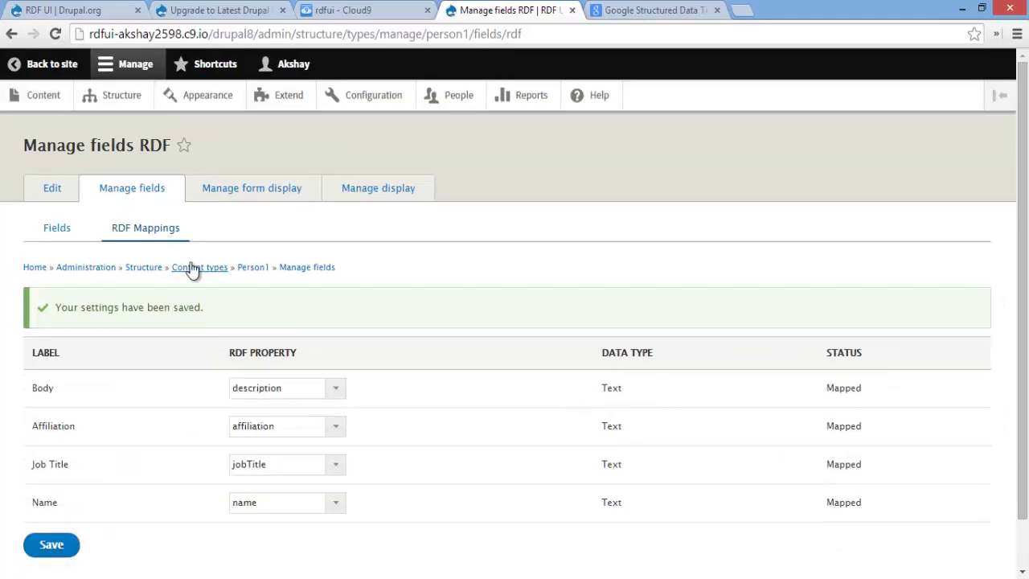
pyautogui.click(40, 94)
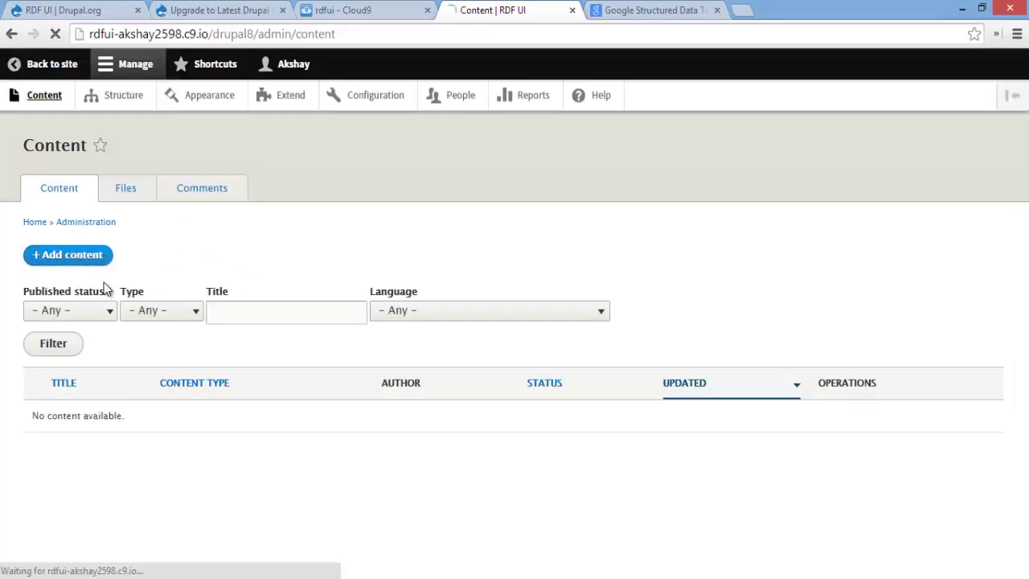
# Start a new Person with the person's name as title and body 'This is a description about me'
pyautogui.click(76, 255)
pyautogui.click(72, 326)
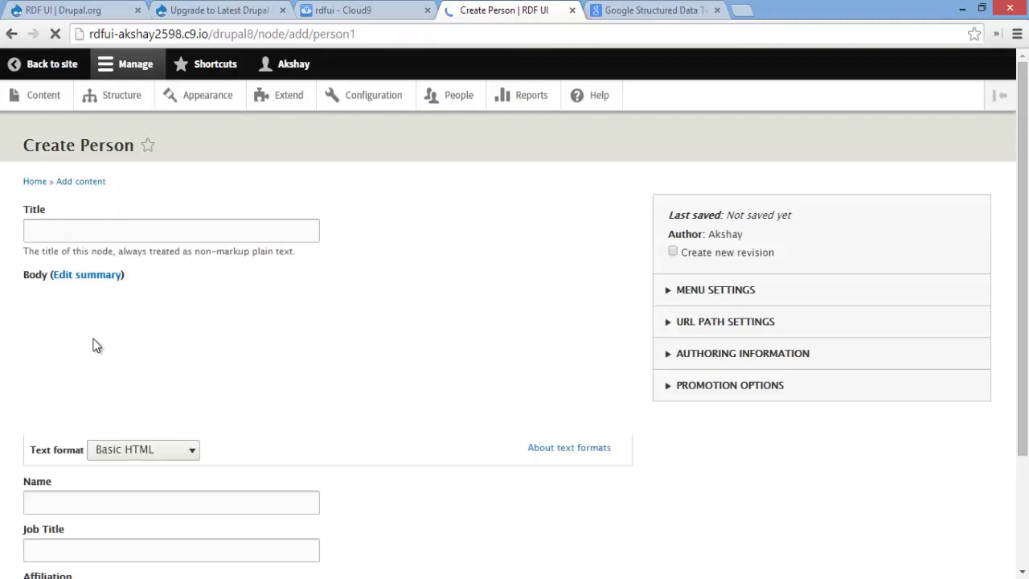
pyautogui.click(107, 234)
pyautogui.write('Akshay')
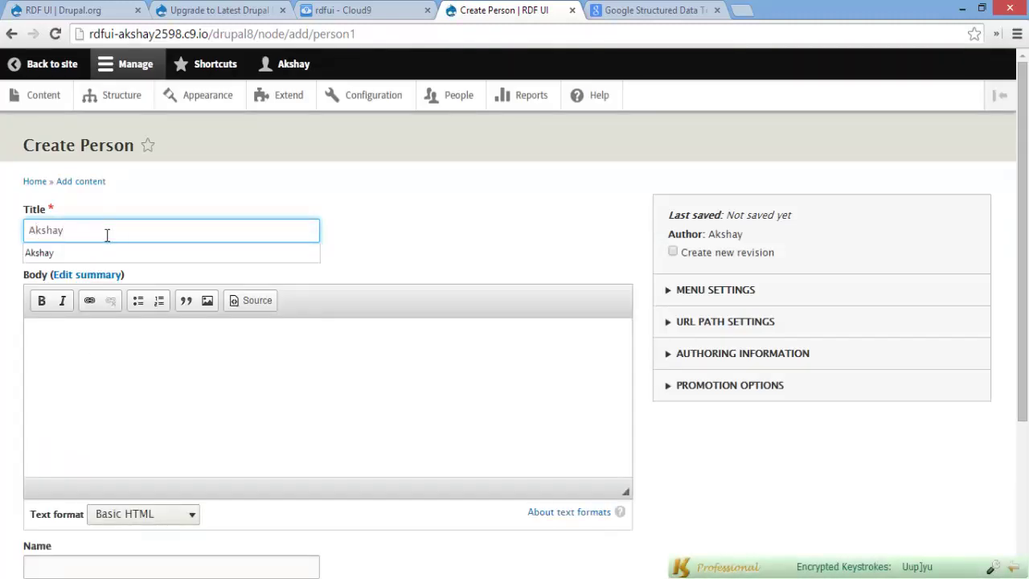
pyautogui.press('Return')
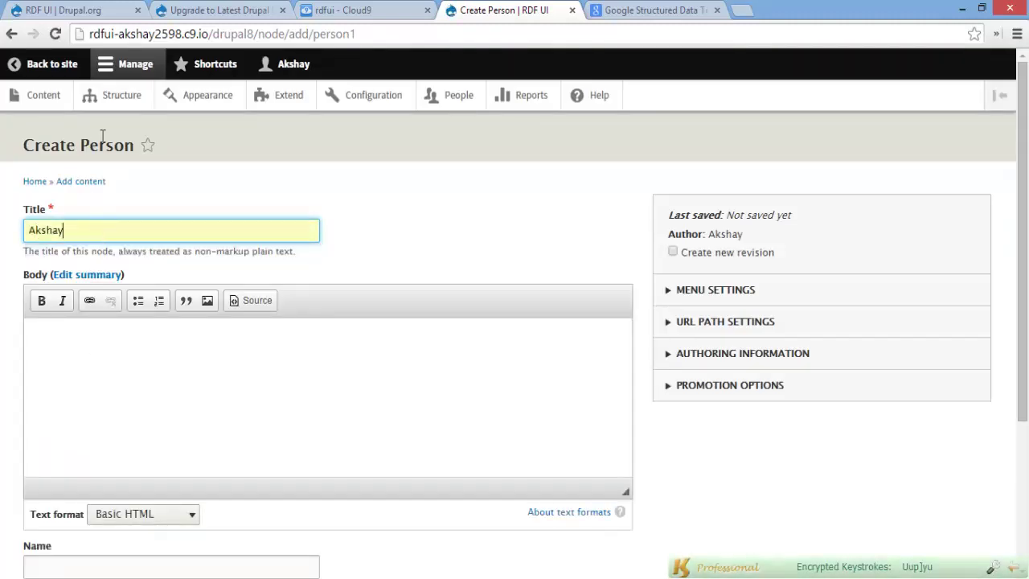
pyautogui.click(298, 387)
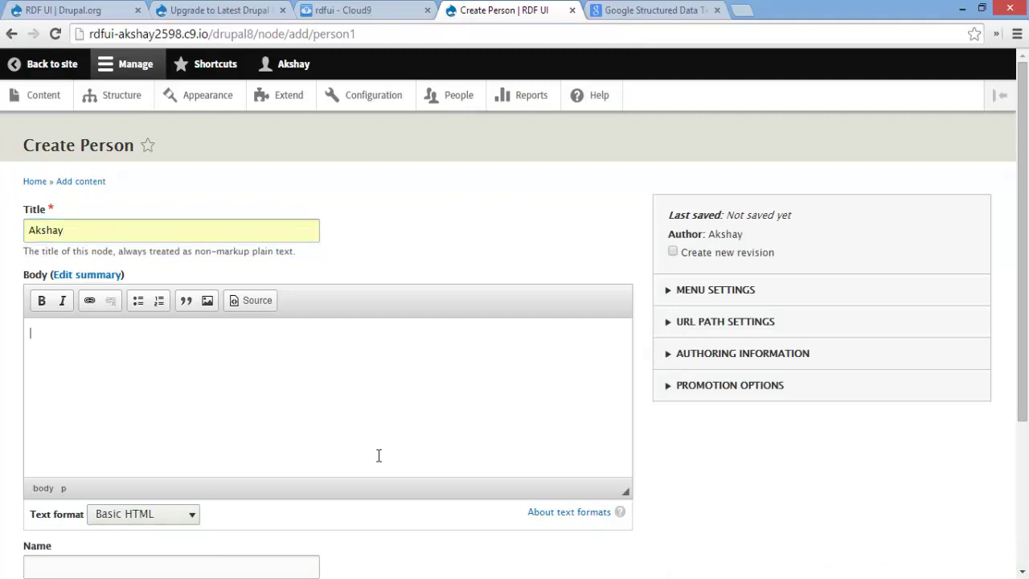
pyautogui.write('This is a des')
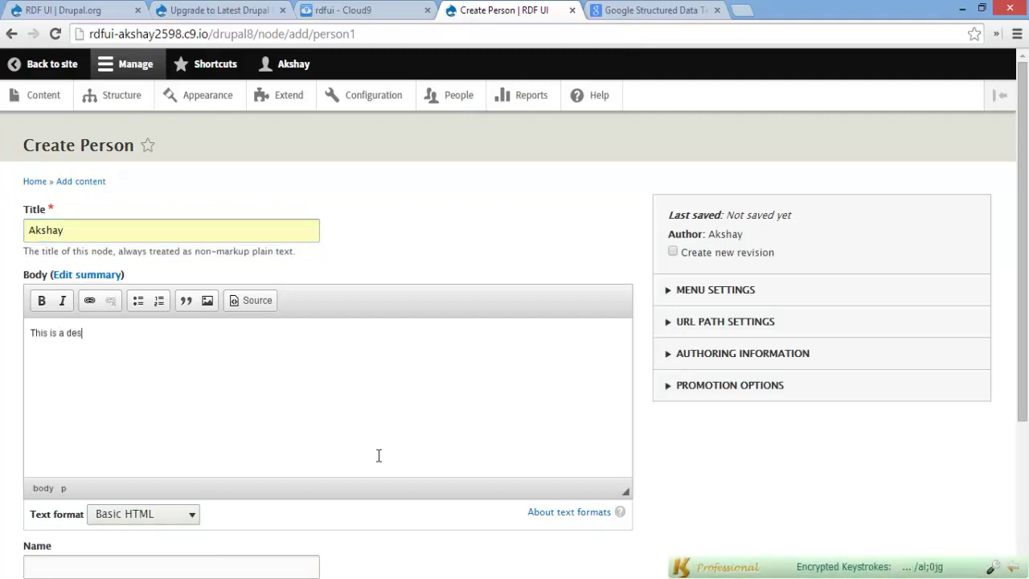
pyautogui.write('cription about me')
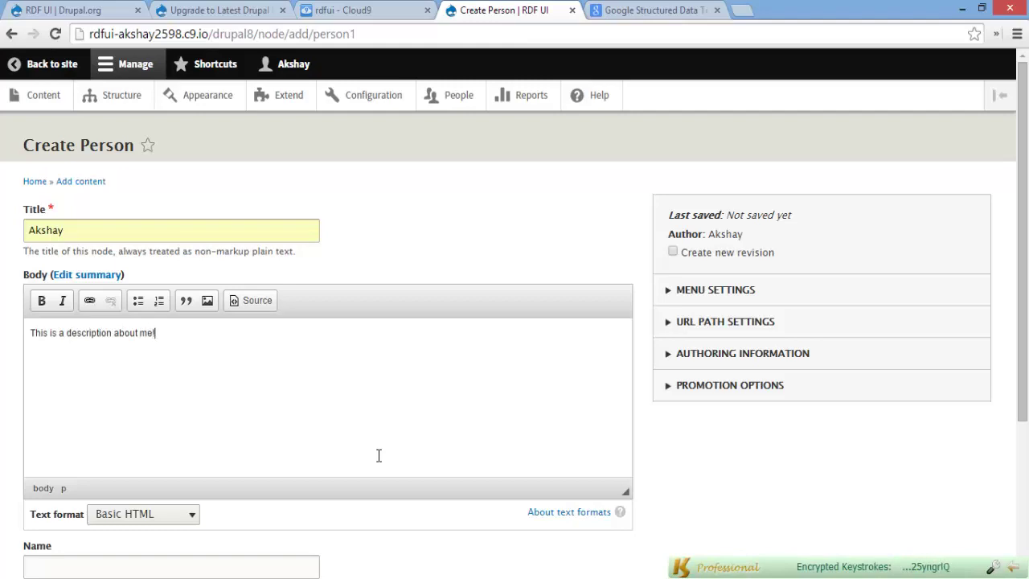
pyautogui.scroll(-3, 379, 455)
# Enter the person's name, job title Student and affiliation High School, then save and publish
pyautogui.click(126, 359)
pyautogui.scroll(3, 145, 346)
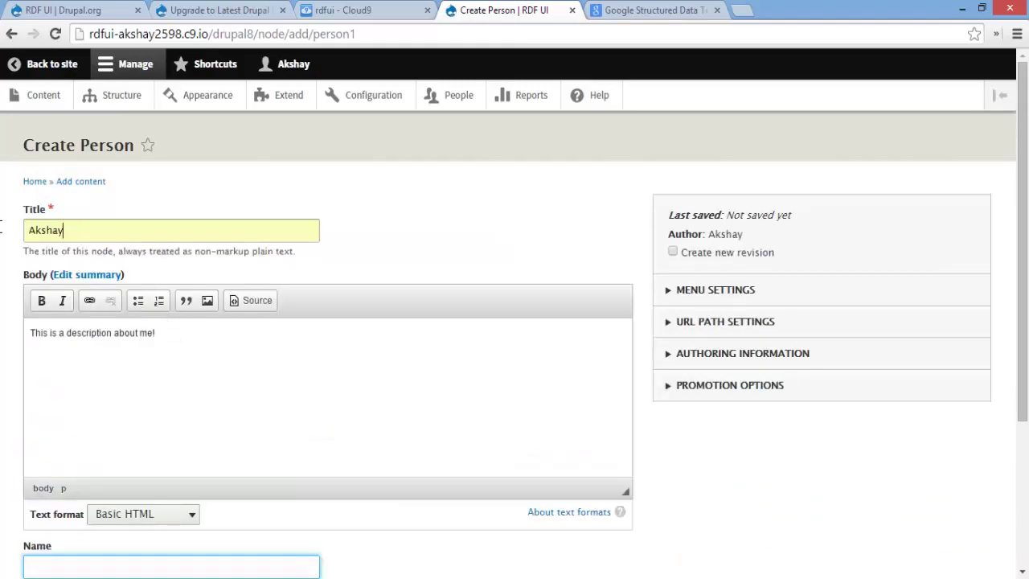
pyautogui.scroll(-3, 197, 434)
pyautogui.click(91, 356)
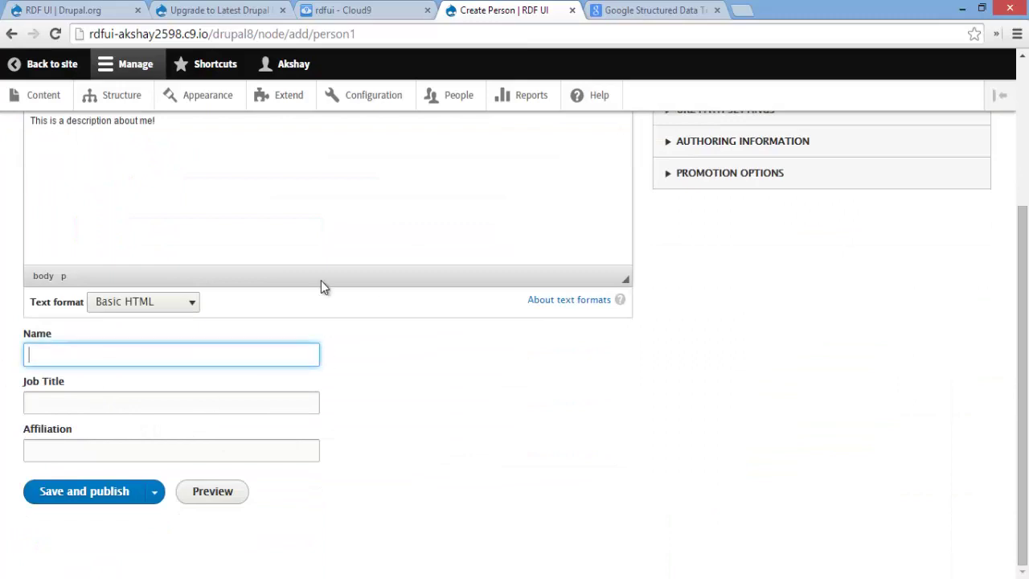
pyautogui.write('Akshay')
pyautogui.click(116, 395)
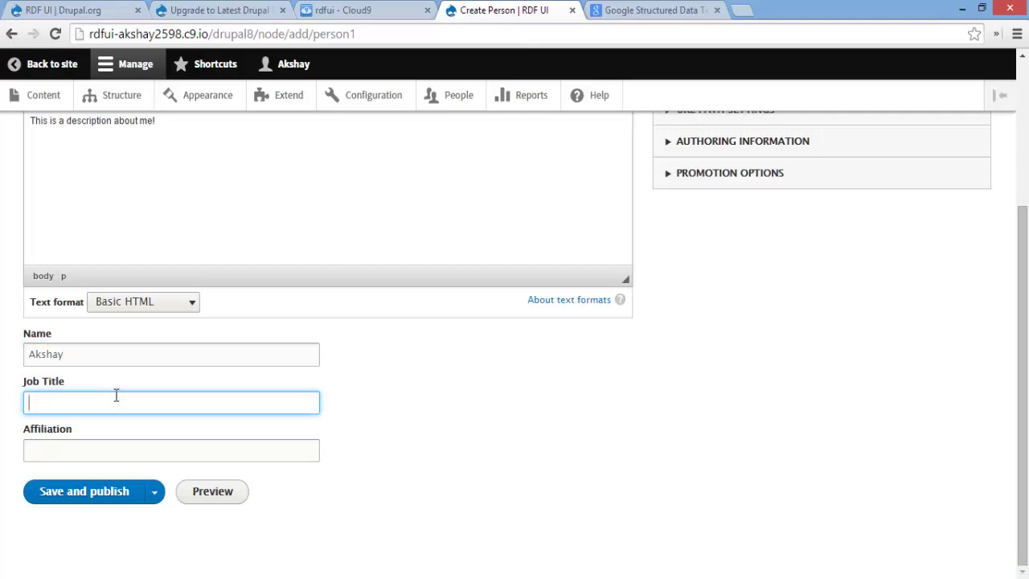
pyautogui.write('S')
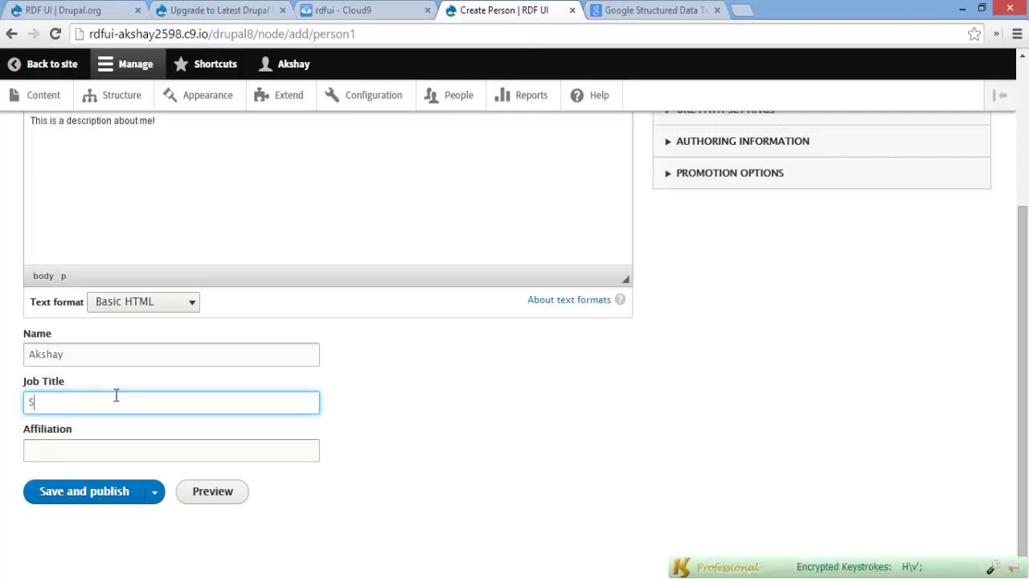
pyautogui.write('choont')
pyautogui.click(84, 455)
pyautogui.write('High School')
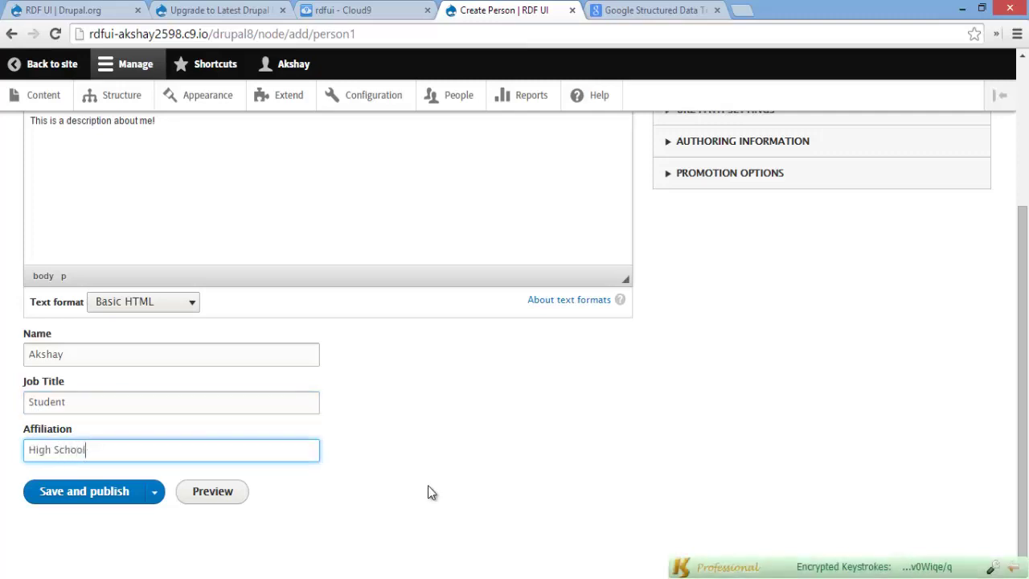
pyautogui.click(110, 497)
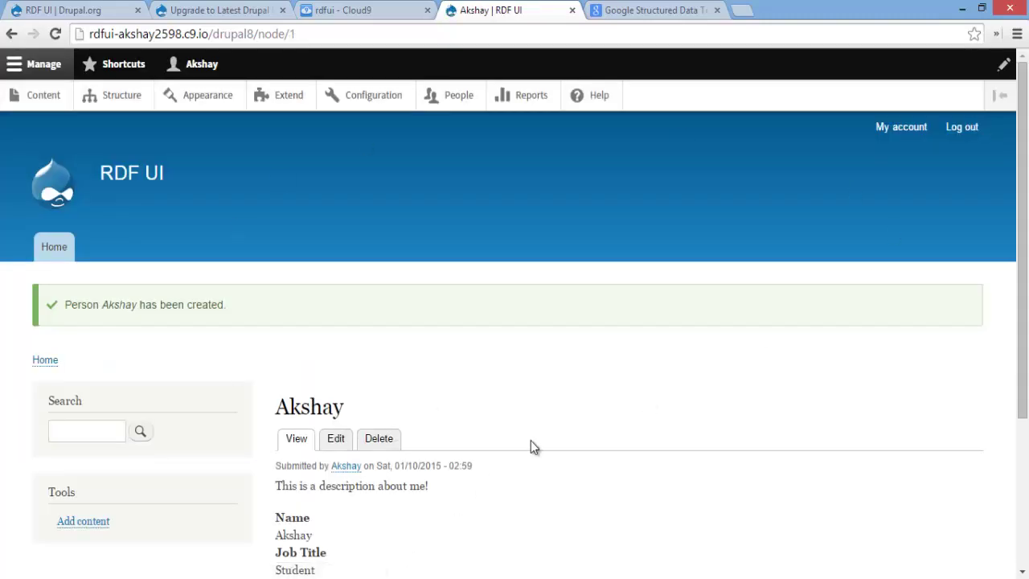
# Inspect the published Name value in DevTools to see its property="schema:name" markup
pyautogui.scroll(-3, 530, 441)
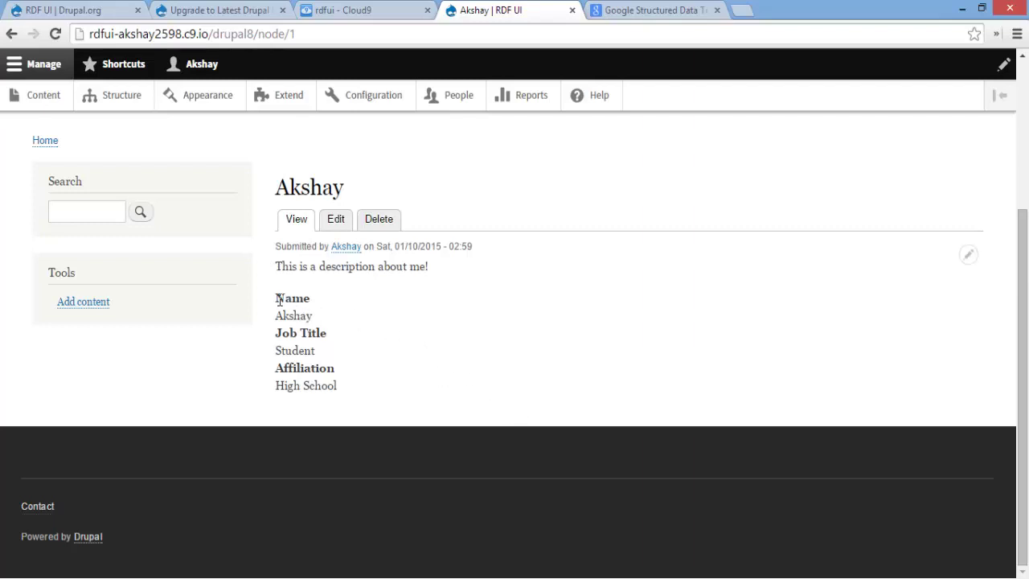
pyautogui.moveTo(277, 298); pyautogui.dragTo(315, 299)
pyautogui.click(285, 330)
pyautogui.rightClick(295, 315)
pyautogui.click(340, 306)
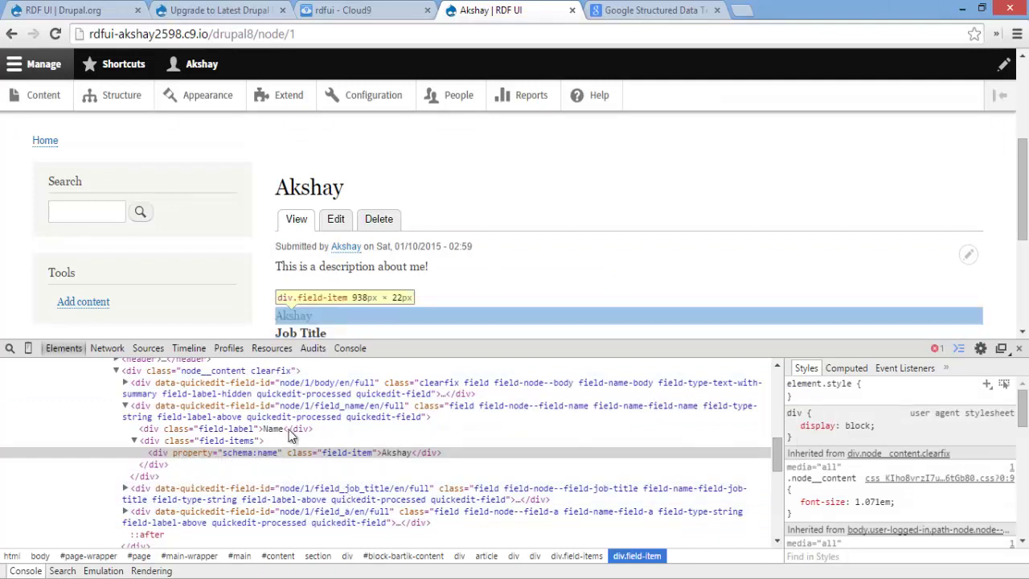
# Inspect the Student job title and High School affiliation markup for their schema.org properties
pyautogui.scroll(-1, 330, 298)
pyautogui.rightClick(299, 271)
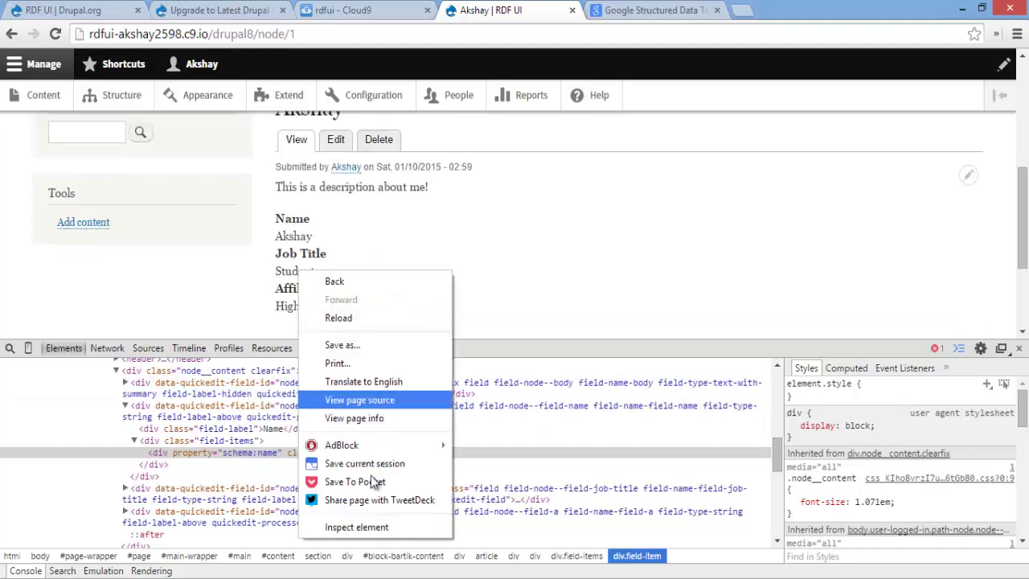
pyautogui.click(371, 524)
pyautogui.scroll(-2, 354, 457)
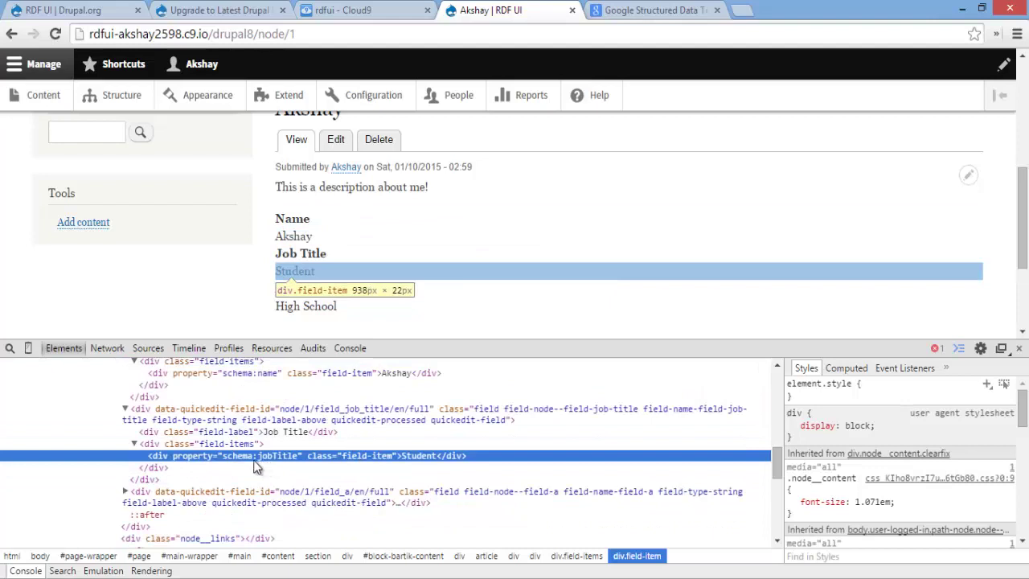
pyautogui.rightClick(297, 306)
pyautogui.click(354, 563)
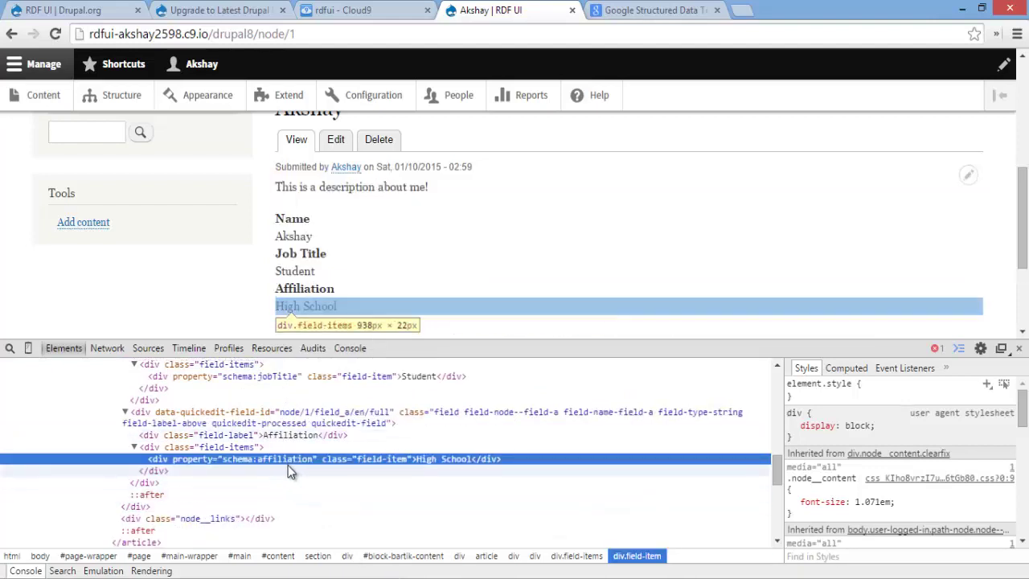
pyautogui.click(554, 241)
# Inspect the page title and article element to confirm the schema:Person type, then close DevTools
pyautogui.scroll(1, 519, 251)
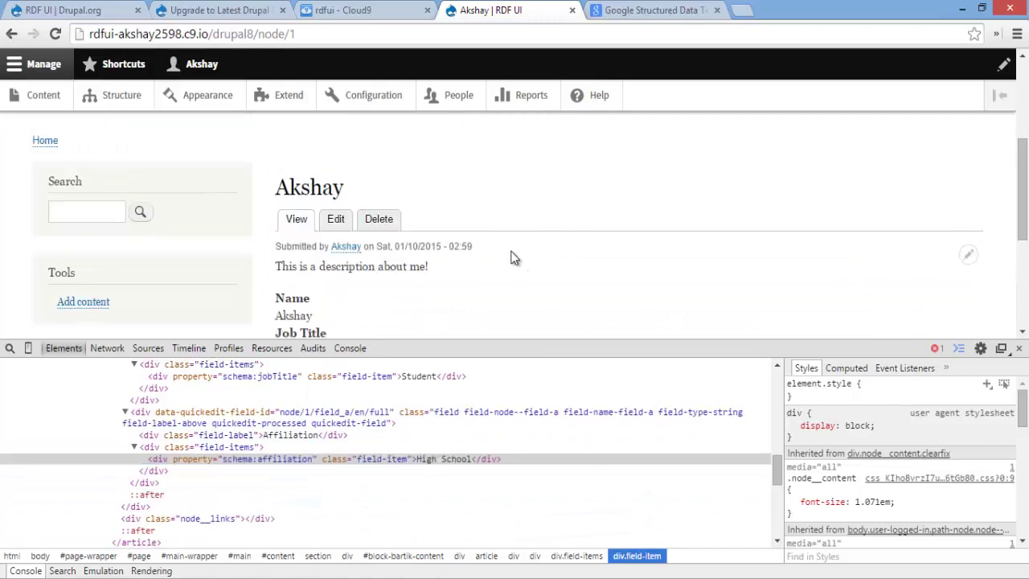
pyautogui.rightClick(317, 185)
pyautogui.click(393, 443)
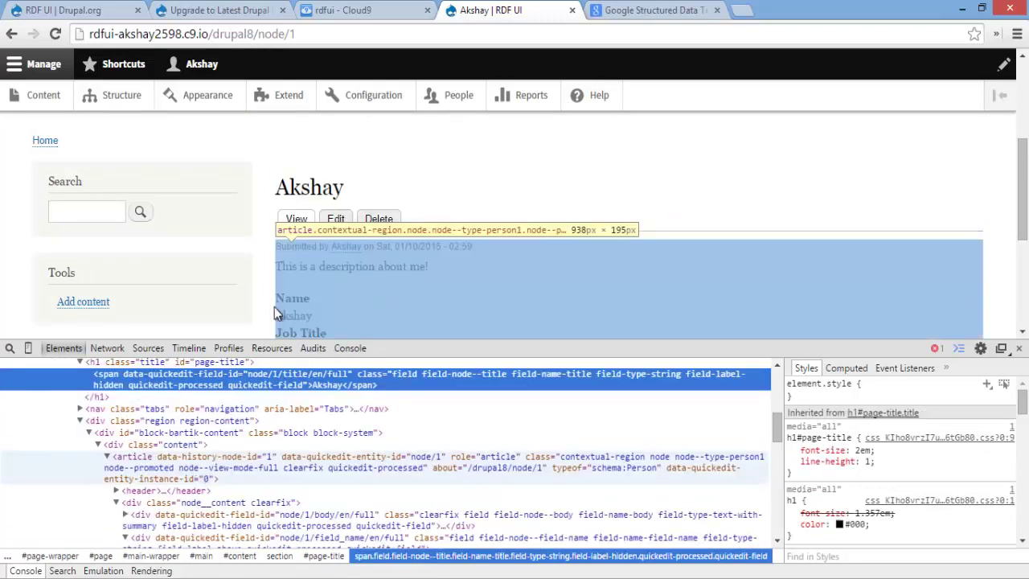
pyautogui.scroll(2, 154, 441)
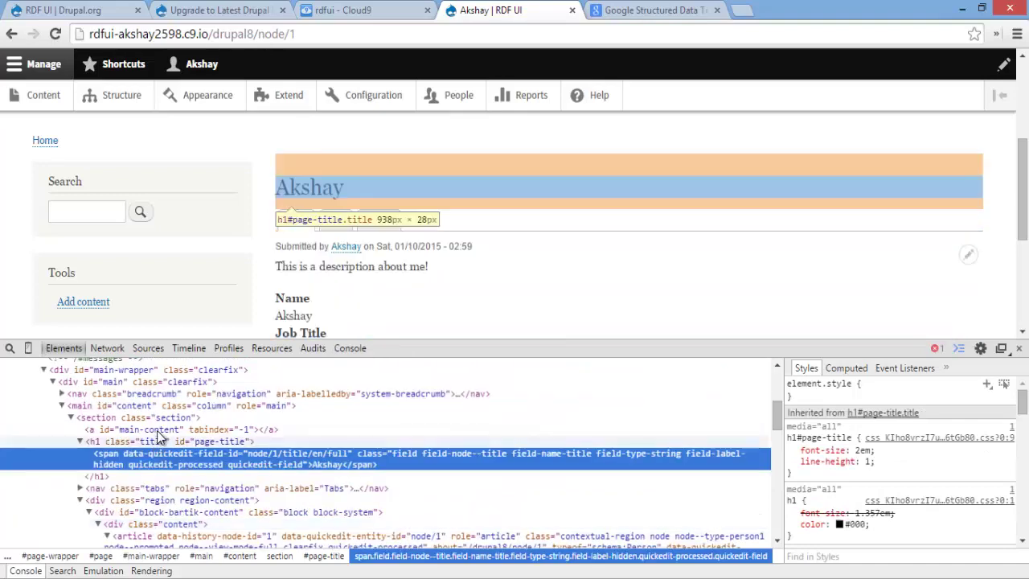
pyautogui.scroll(2, 157, 435)
pyautogui.scroll(-4, 158, 436)
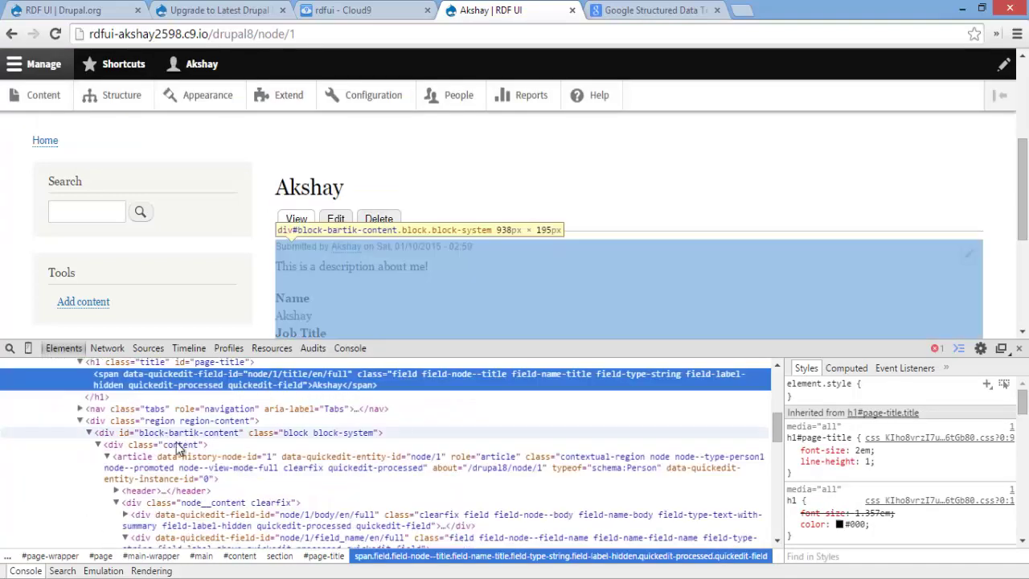
pyautogui.click(153, 472)
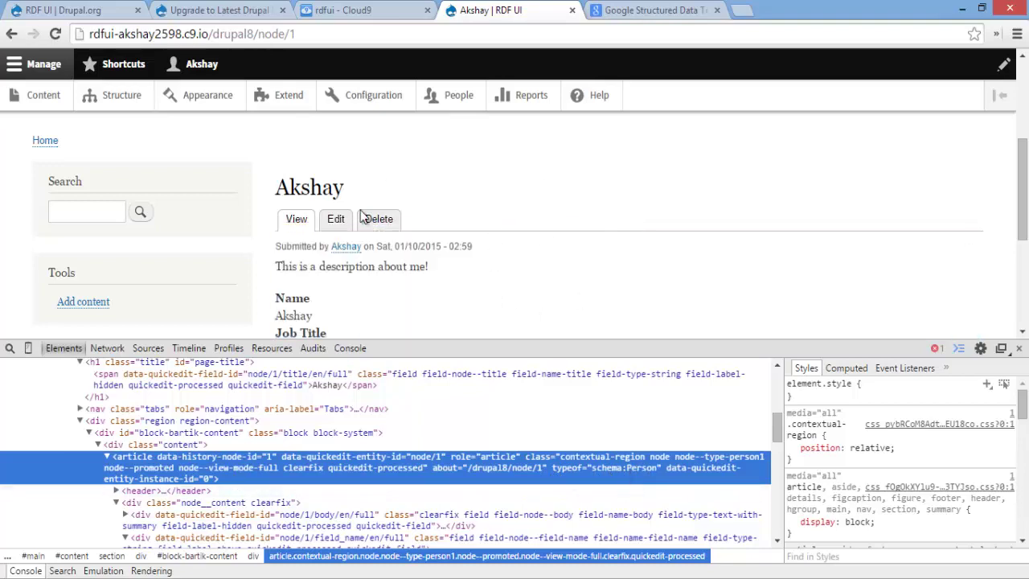
pyautogui.scroll(-2, 619, 475)
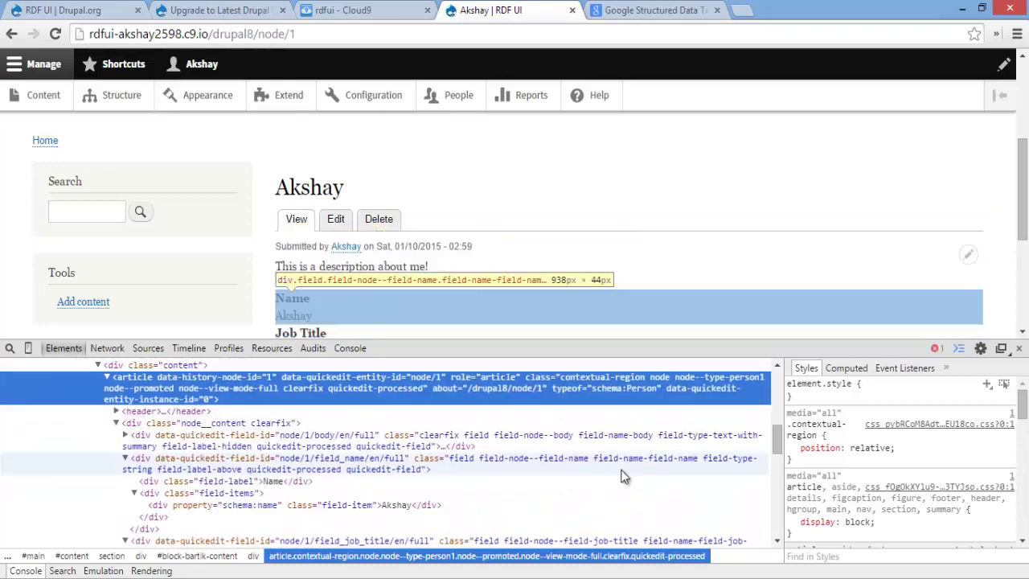
pyautogui.scroll(-2, 474, 206)
pyautogui.scroll(2, 393, 209)
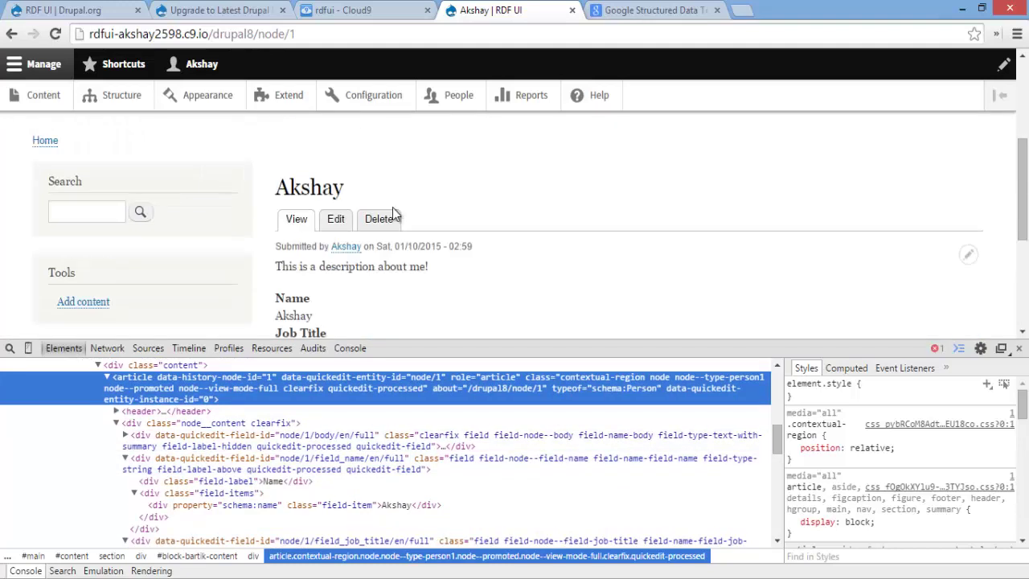
pyautogui.scroll(-1, 465, 249)
pyautogui.scroll(-1, 442, 209)
pyautogui.scroll(1, 402, 209)
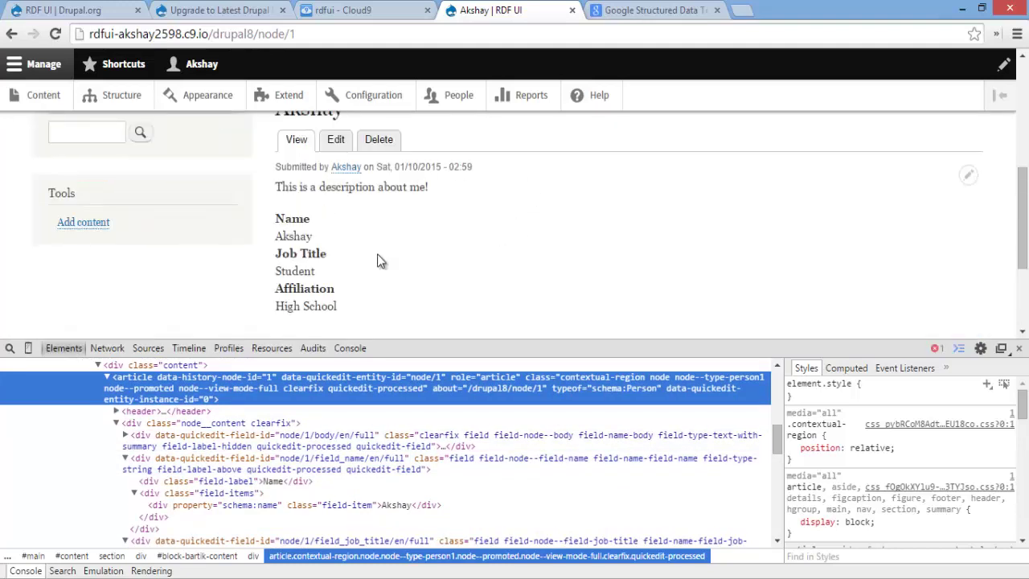
pyautogui.scroll(3, 689, 227)
pyautogui.click(685, 220)
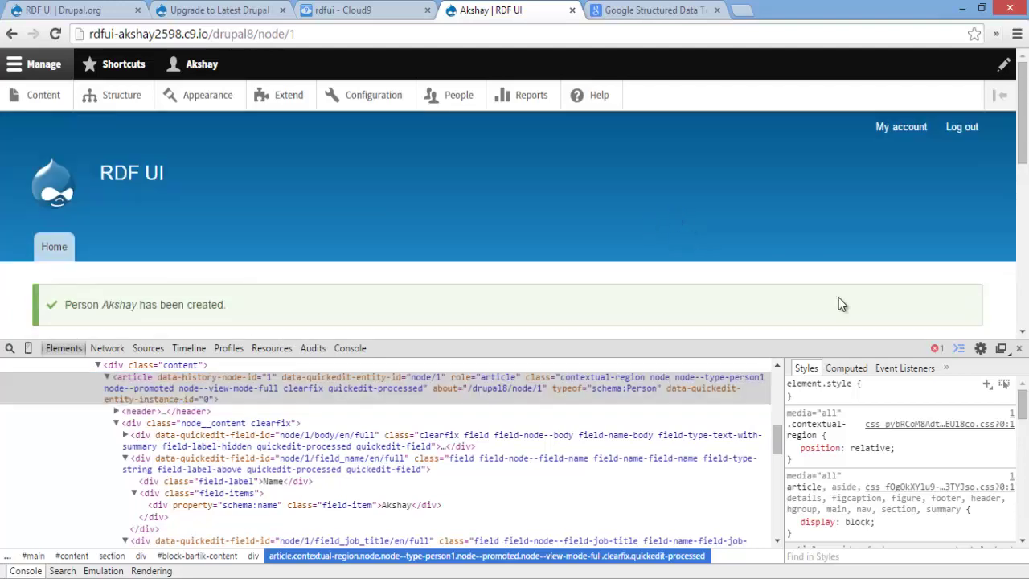
pyautogui.click(1019, 349)
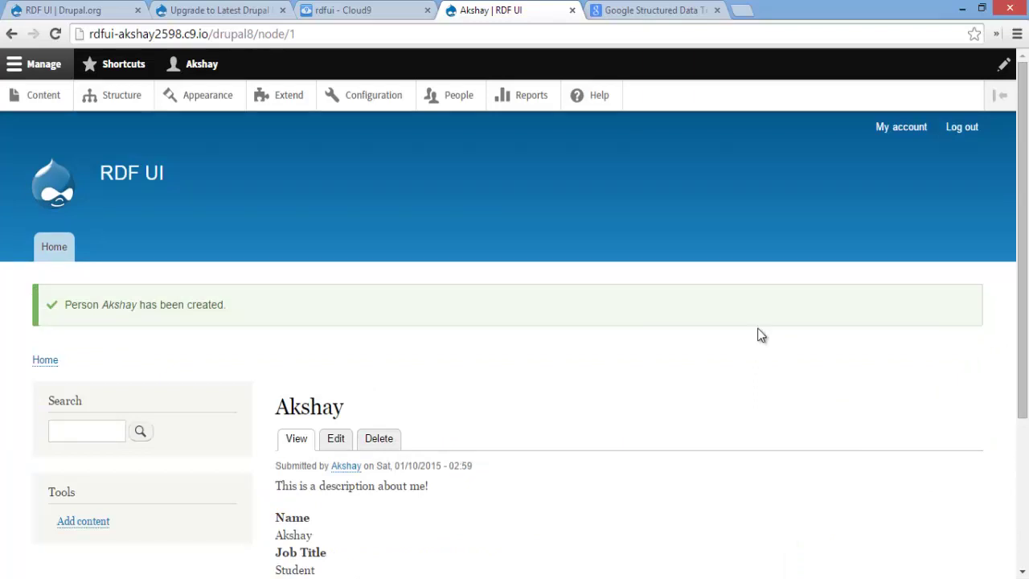
# Tick RDF UI Builder on the Extend page and save the module configuration
pyautogui.click(301, 104)
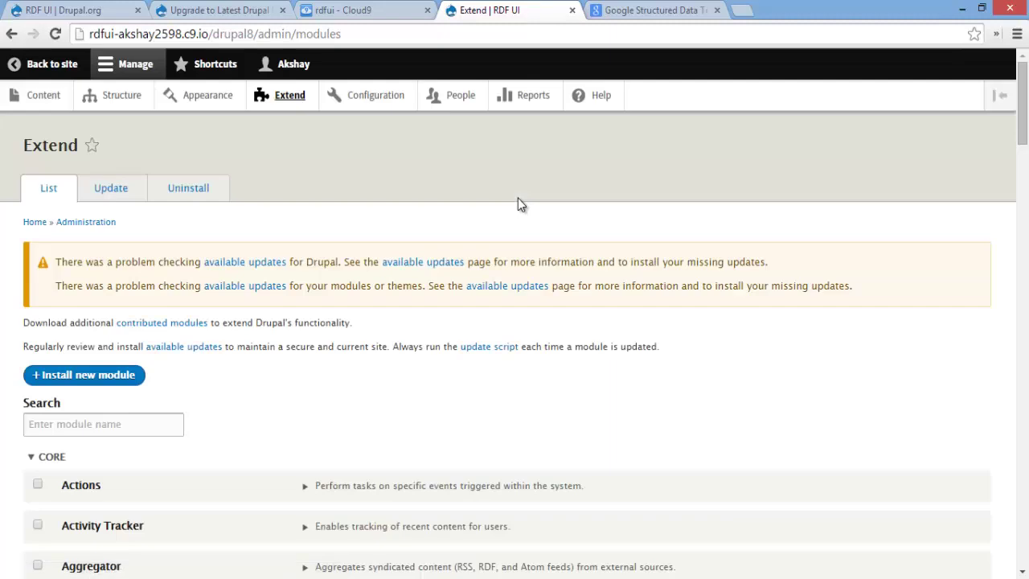
pyautogui.scroll(-20, 518, 197)
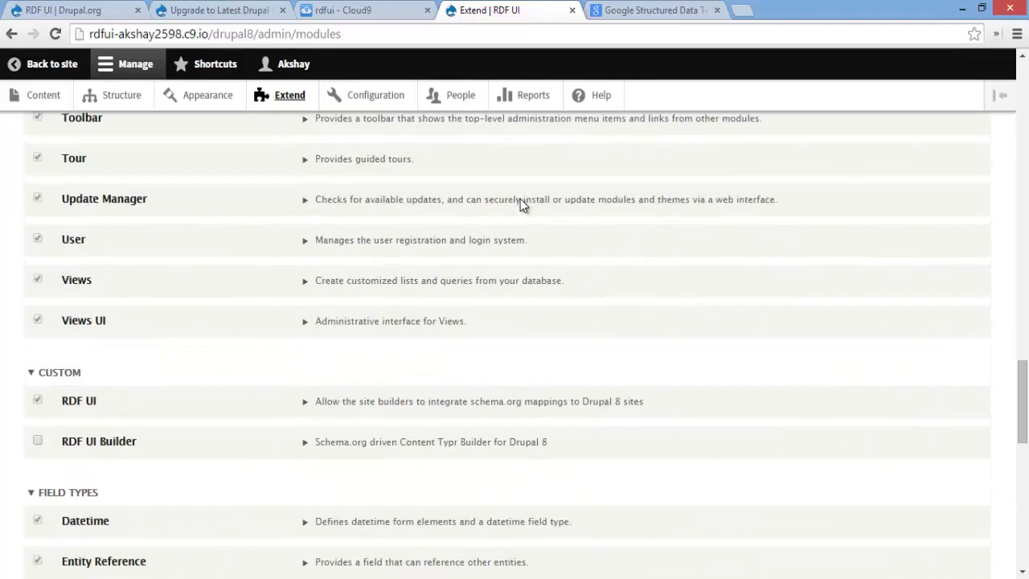
pyautogui.scroll(4, 492, 287)
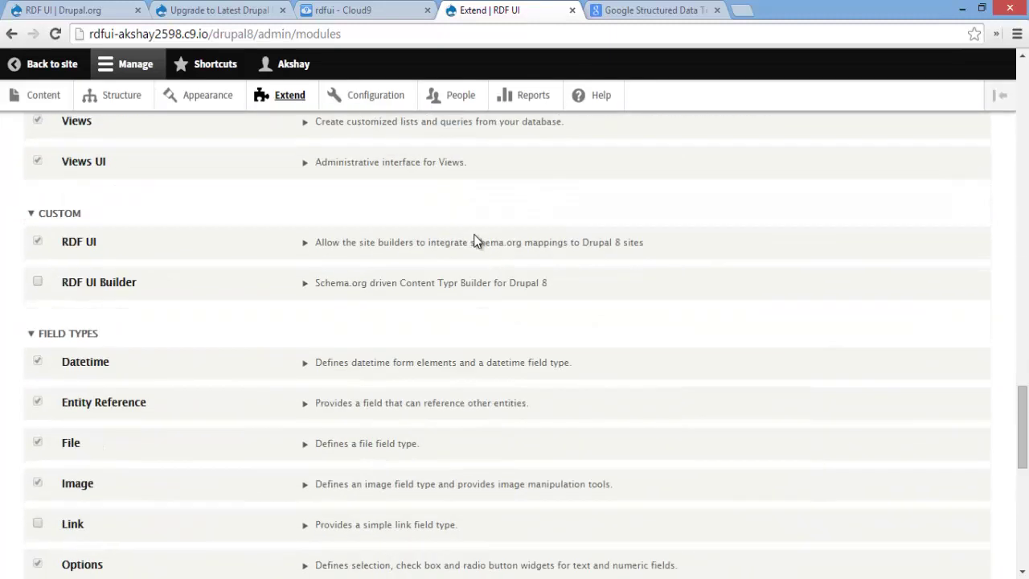
pyautogui.click(37, 282)
pyautogui.scroll(-10, 150, 284)
pyautogui.click(115, 496)
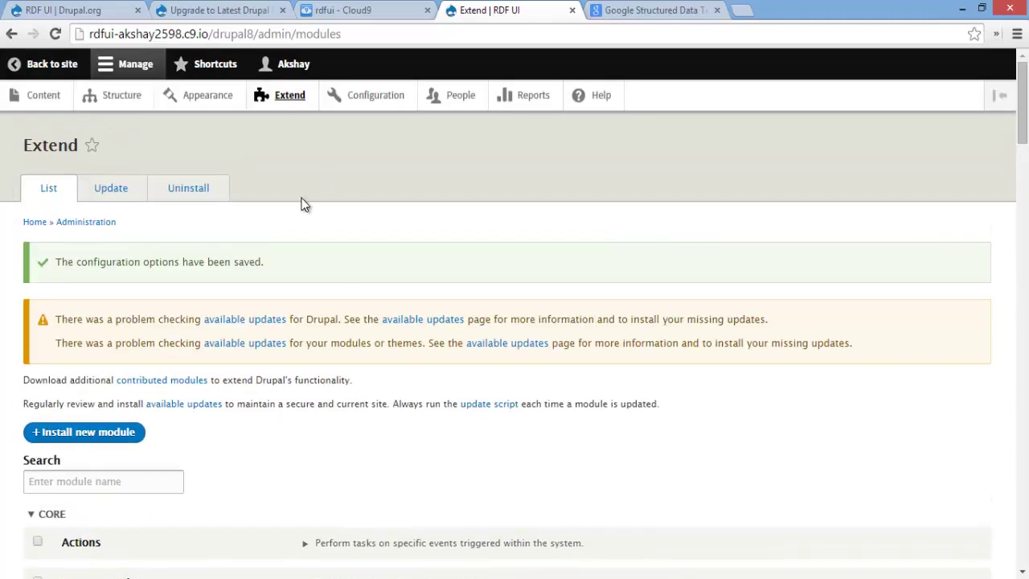
pyautogui.click(110, 99)
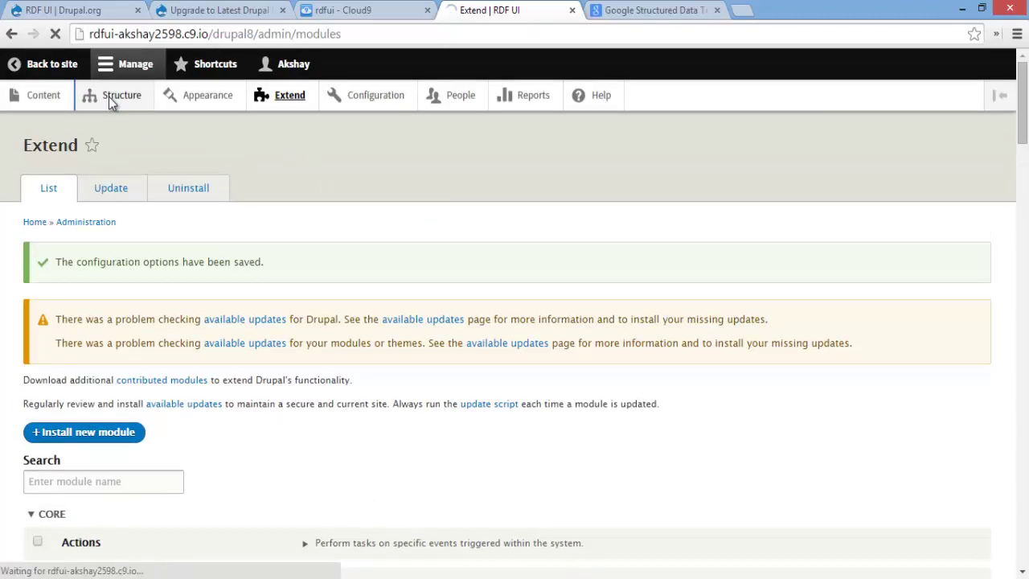
# From Content types, start an Add Schema.org Content Type form with Person as the Type
pyautogui.click(112, 384)
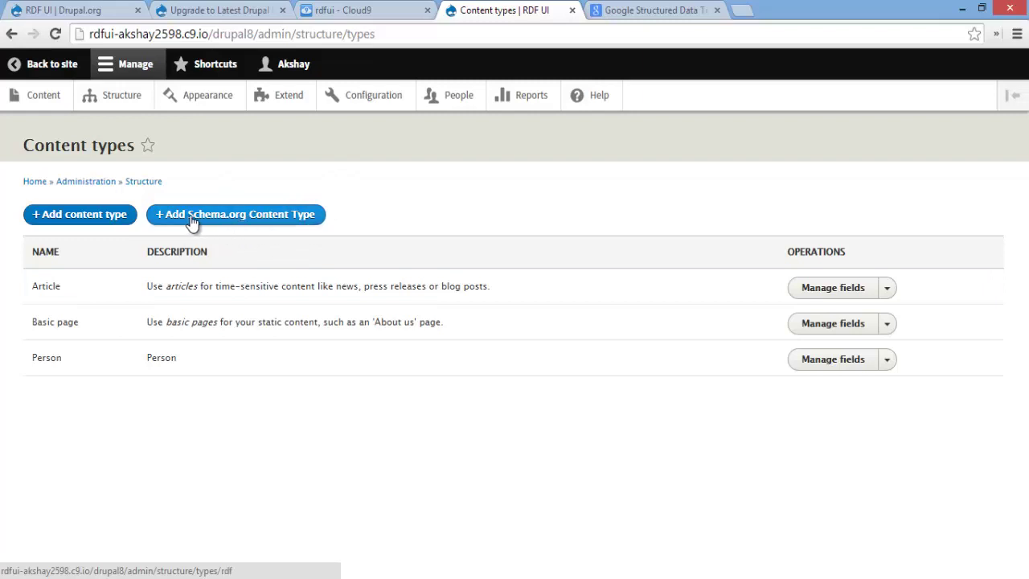
pyautogui.click(207, 220)
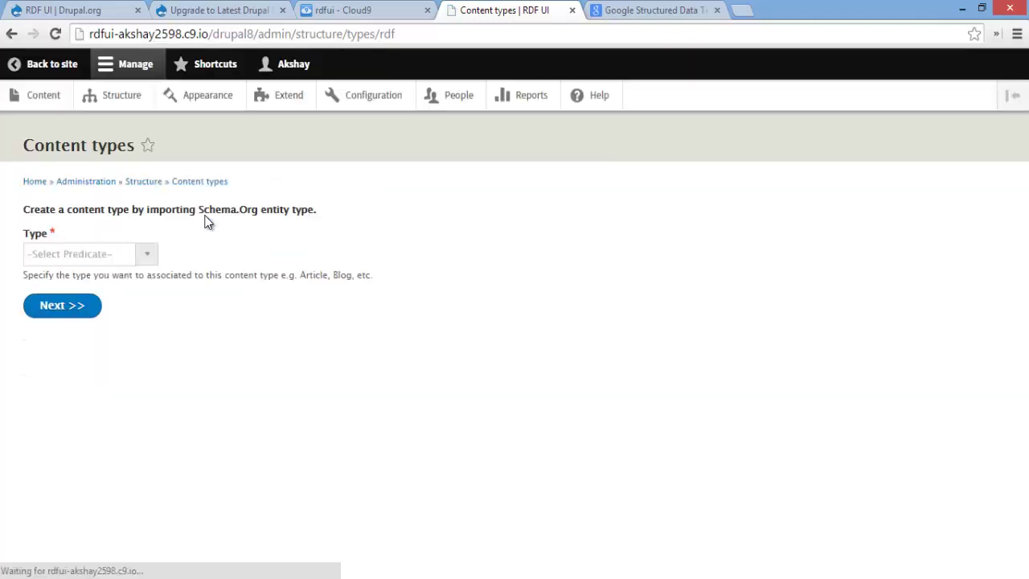
pyautogui.click(79, 255)
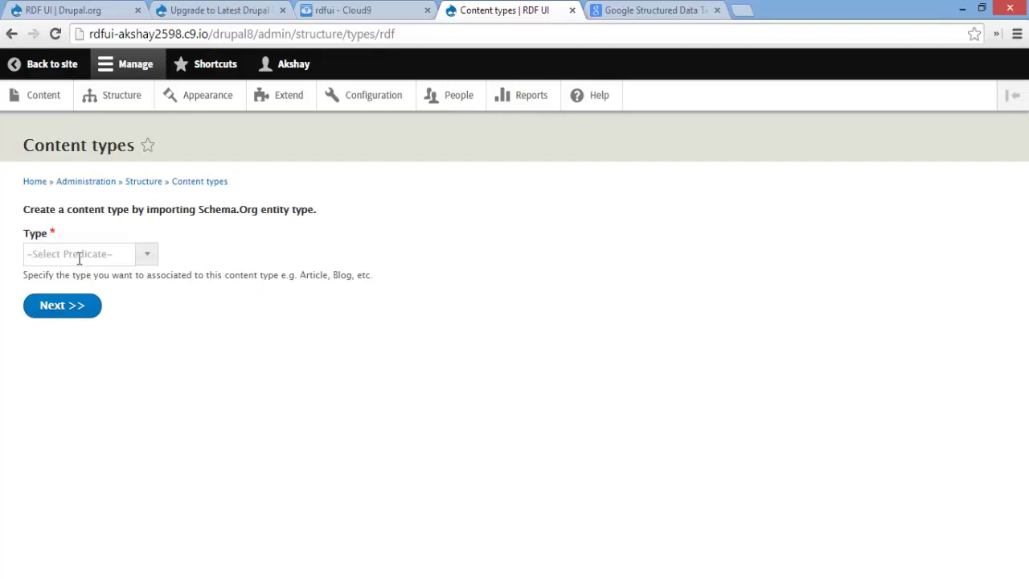
pyautogui.write('P')
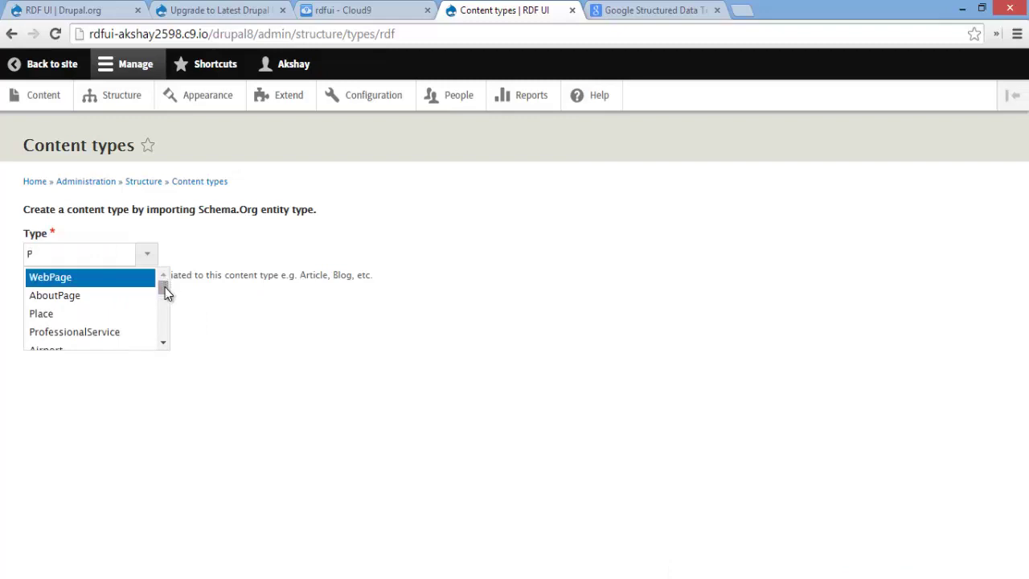
pyautogui.moveTo(165, 287); pyautogui.dragTo(163, 318)
pyautogui.write('ers')
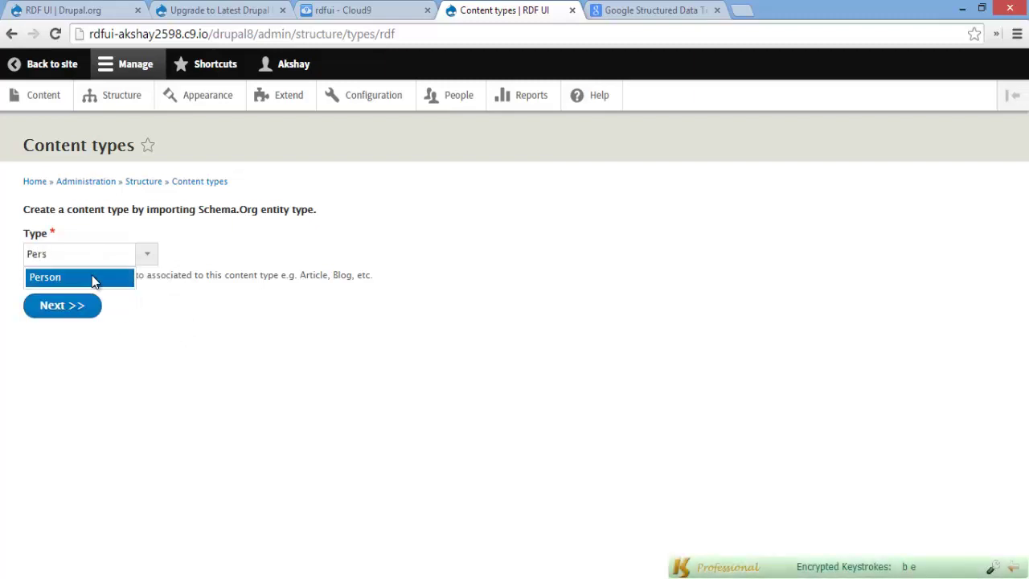
pyautogui.click(93, 280)
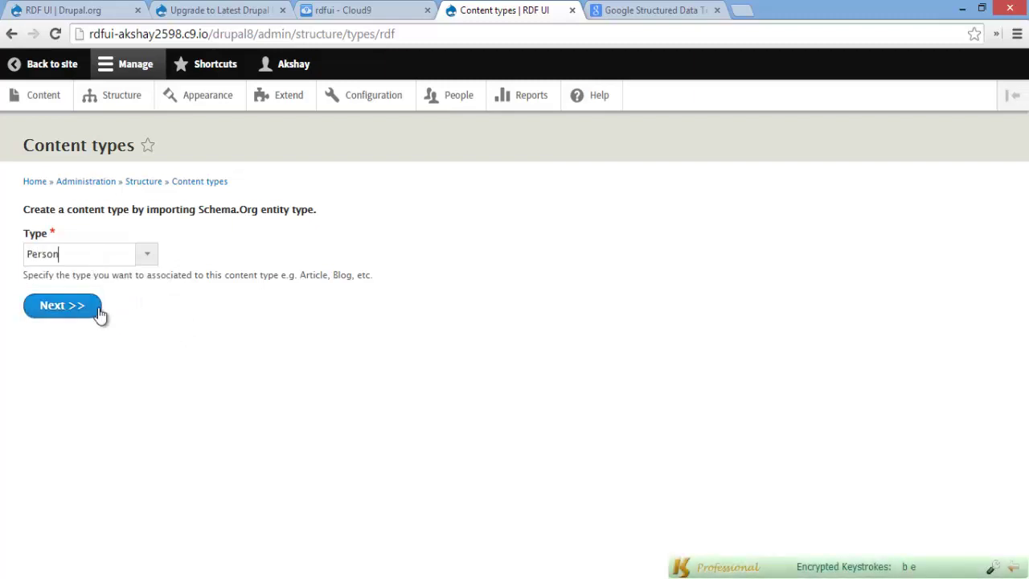
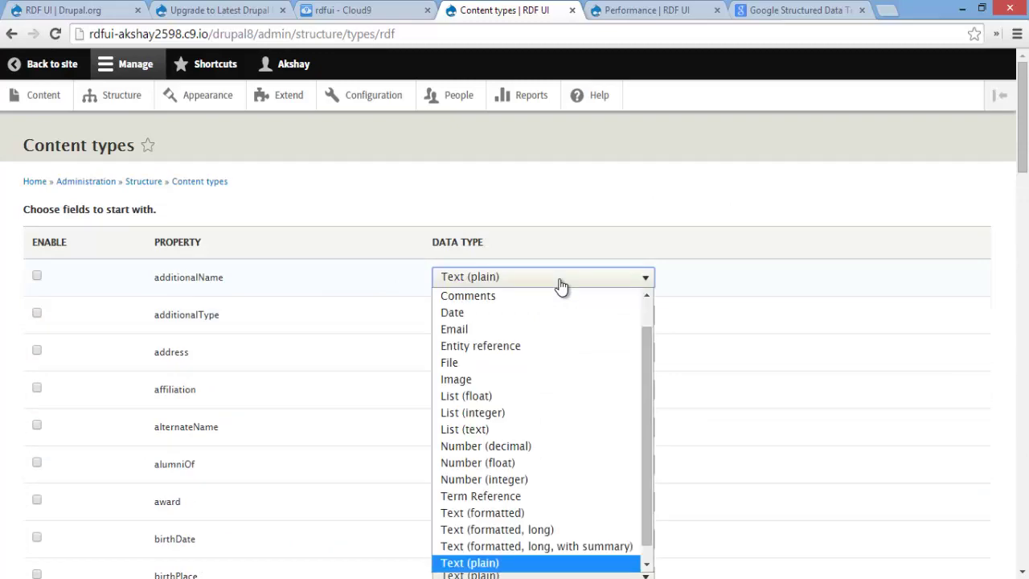
# Enable the affiliation property and keep additionalName's data type at Text (plain)
pyautogui.click(558, 284)
pyautogui.scroll(-4, 544, 459)
pyautogui.scroll(-7, 547, 459)
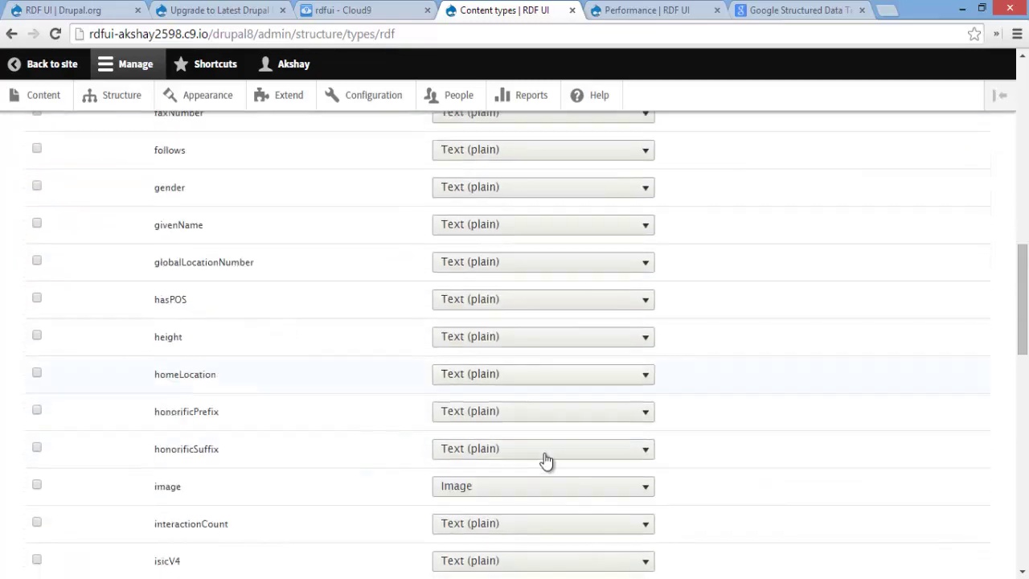
pyautogui.scroll(11, 547, 459)
pyautogui.scroll(-5, 188, 418)
pyautogui.scroll(-9, 242, 361)
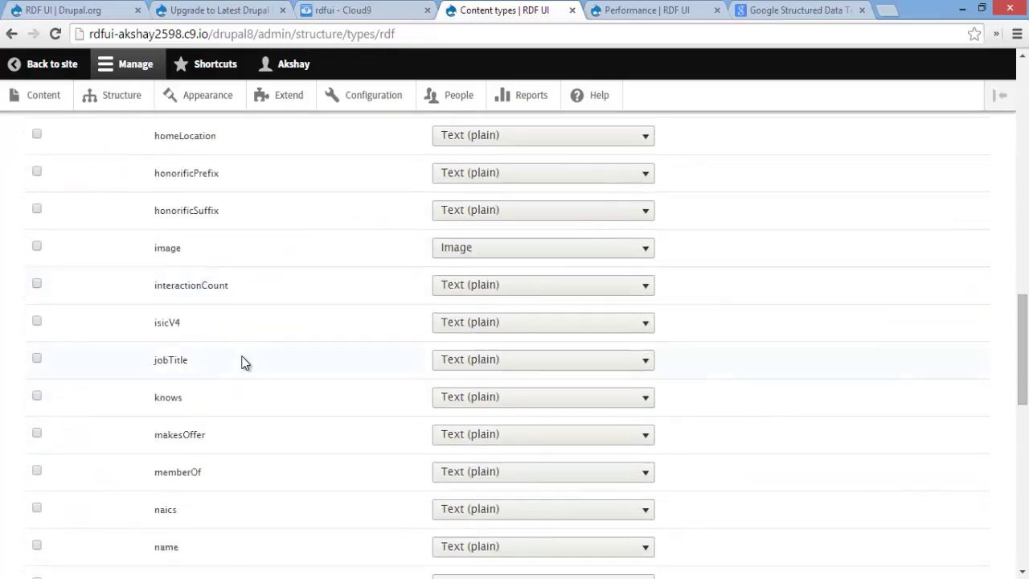
pyautogui.scroll(14, 243, 362)
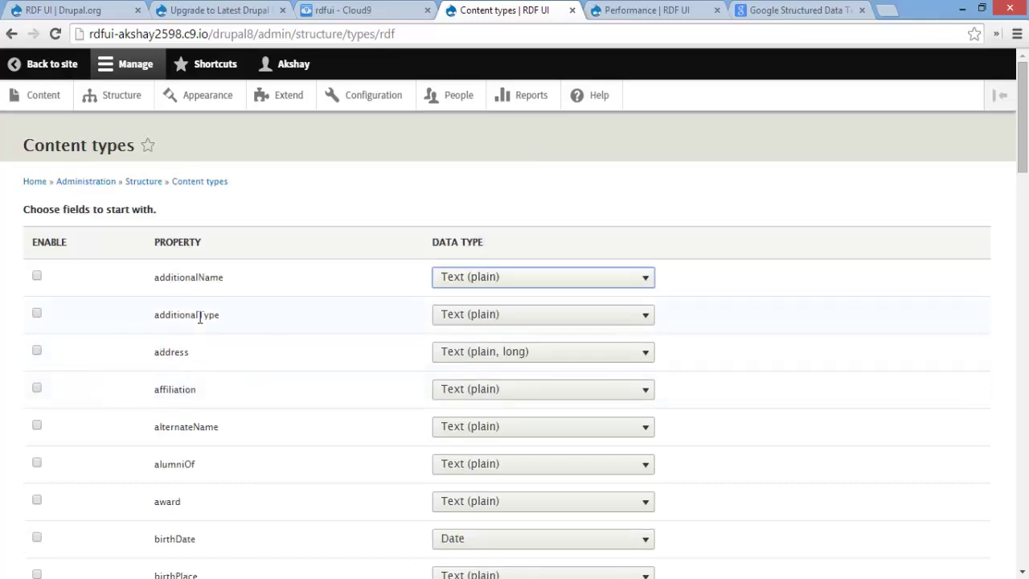
pyautogui.scroll(-2, 210, 337)
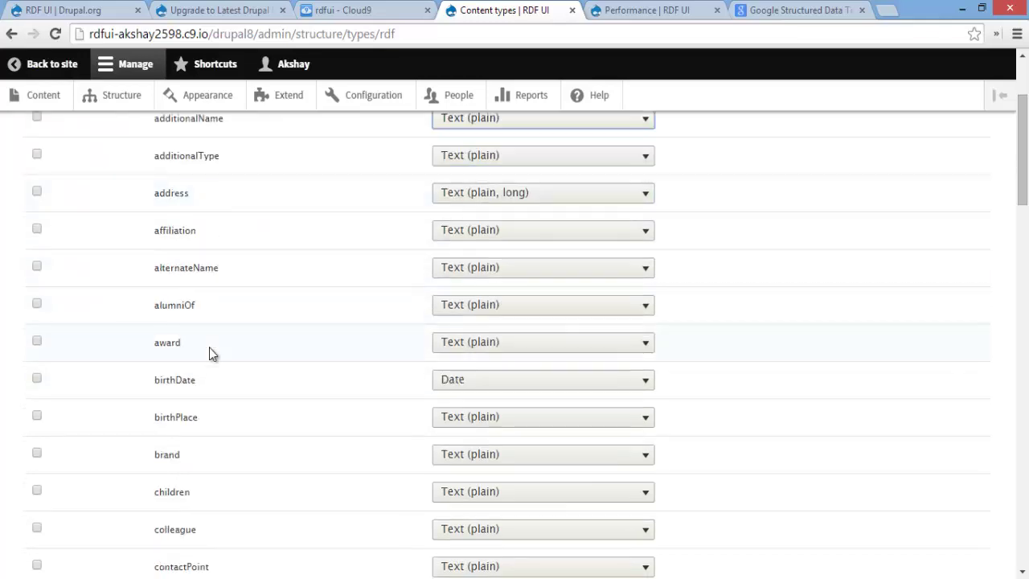
pyautogui.scroll(-2, 209, 347)
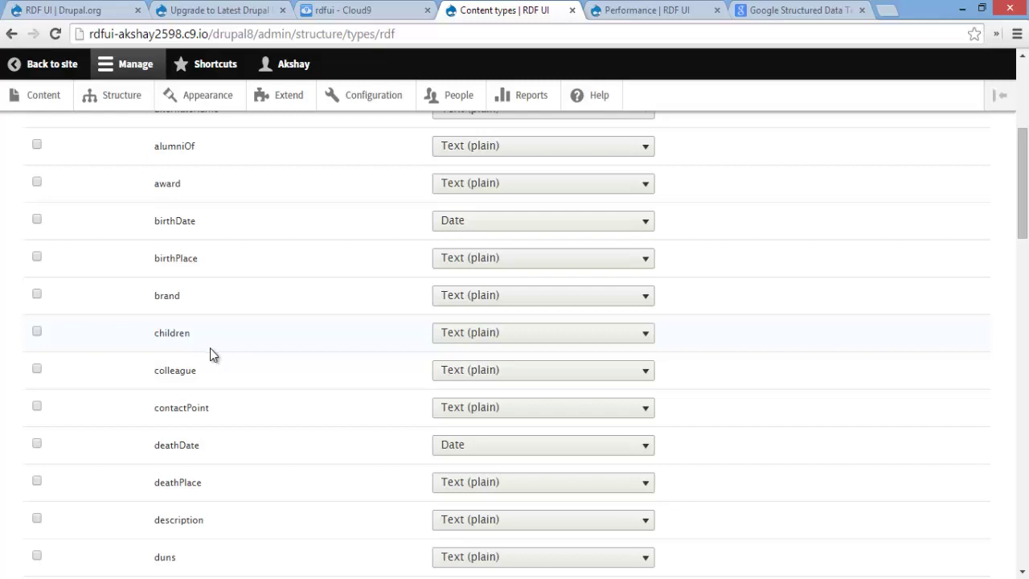
pyautogui.scroll(2, 210, 350)
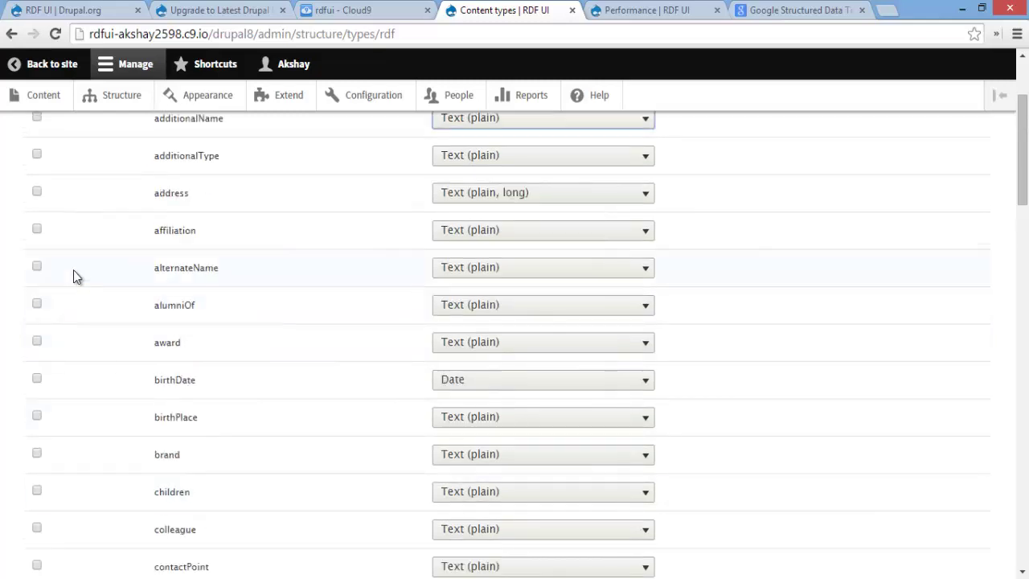
pyautogui.click(36, 230)
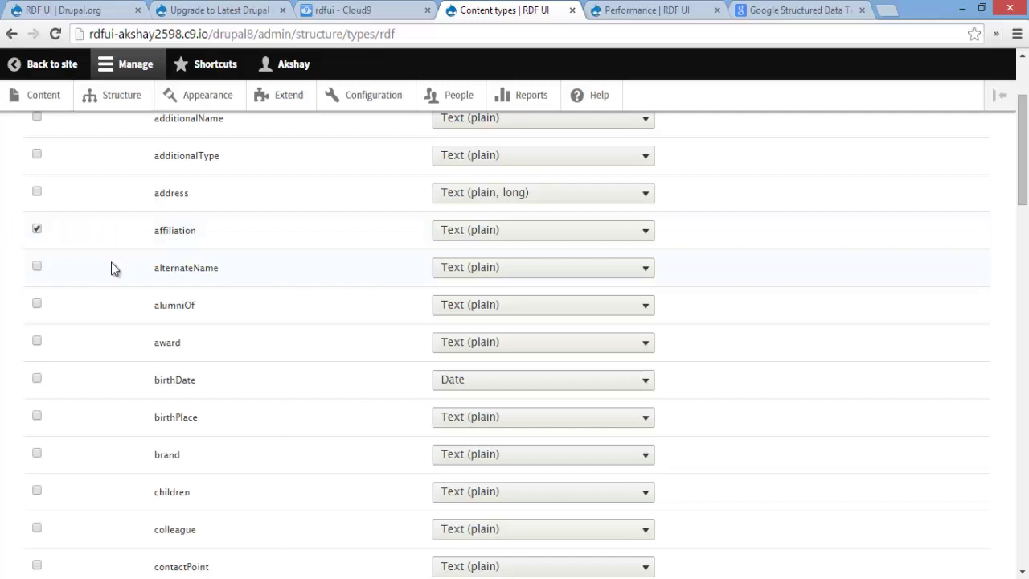
pyautogui.scroll(-2, 112, 263)
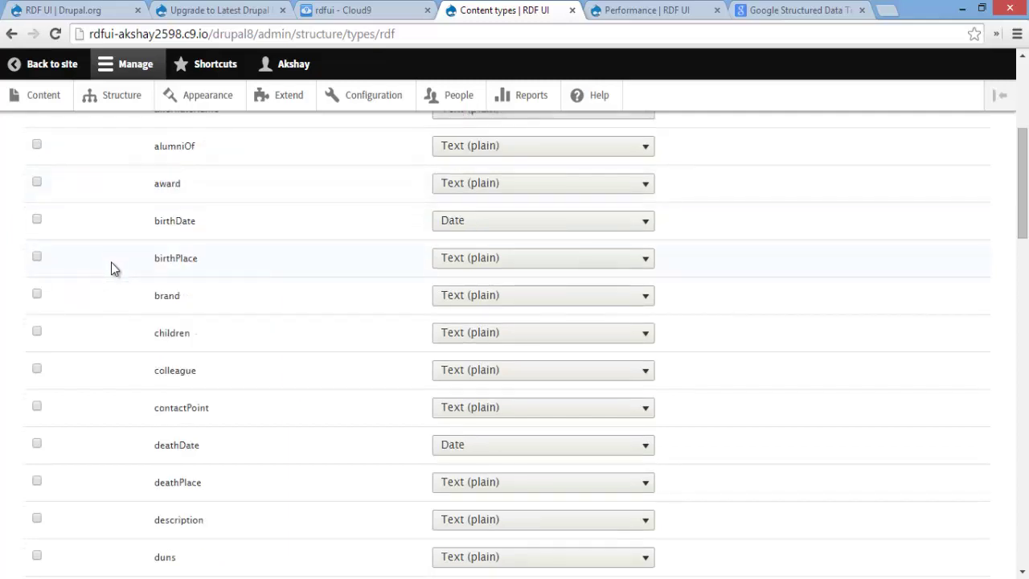
pyautogui.scroll(-2, 111, 265)
pyautogui.scroll(-1, 109, 290)
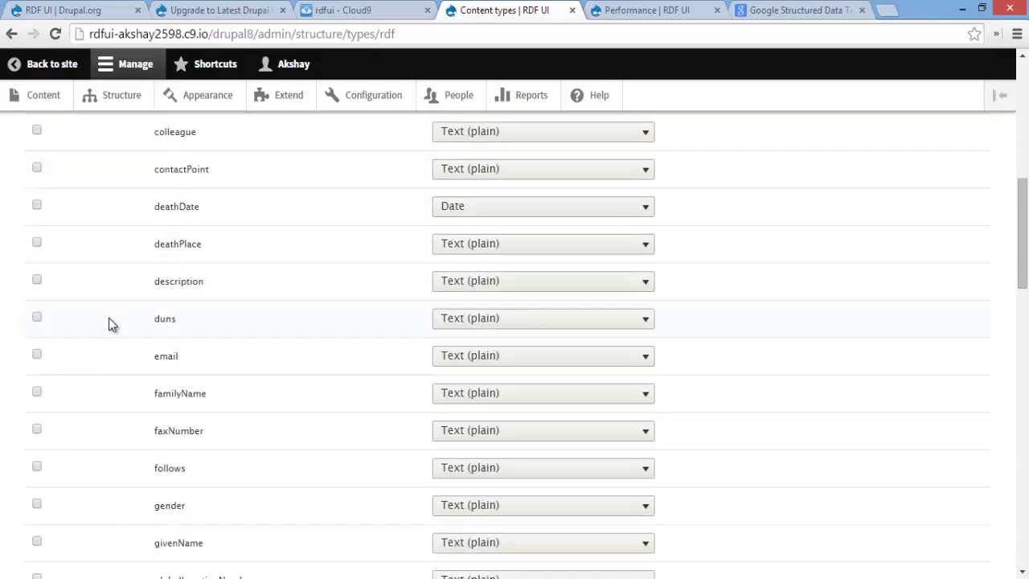
# Enable the email and gender properties, each with Text (plain) data type
pyautogui.click(37, 356)
pyautogui.scroll(-1, 165, 353)
pyautogui.click(36, 425)
pyautogui.scroll(-2, 68, 418)
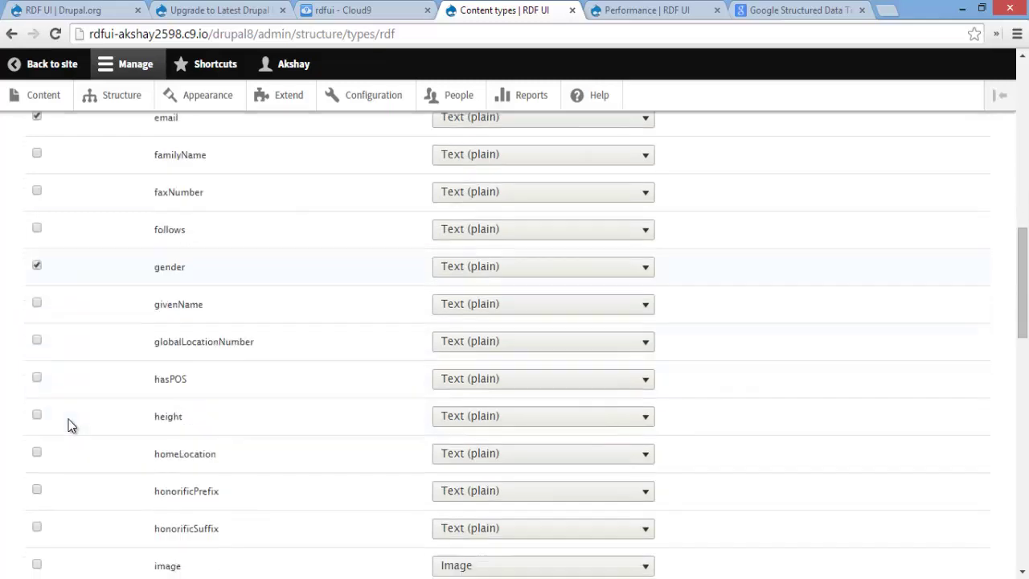
pyautogui.scroll(-2, 70, 422)
pyautogui.scroll(-2, 70, 425)
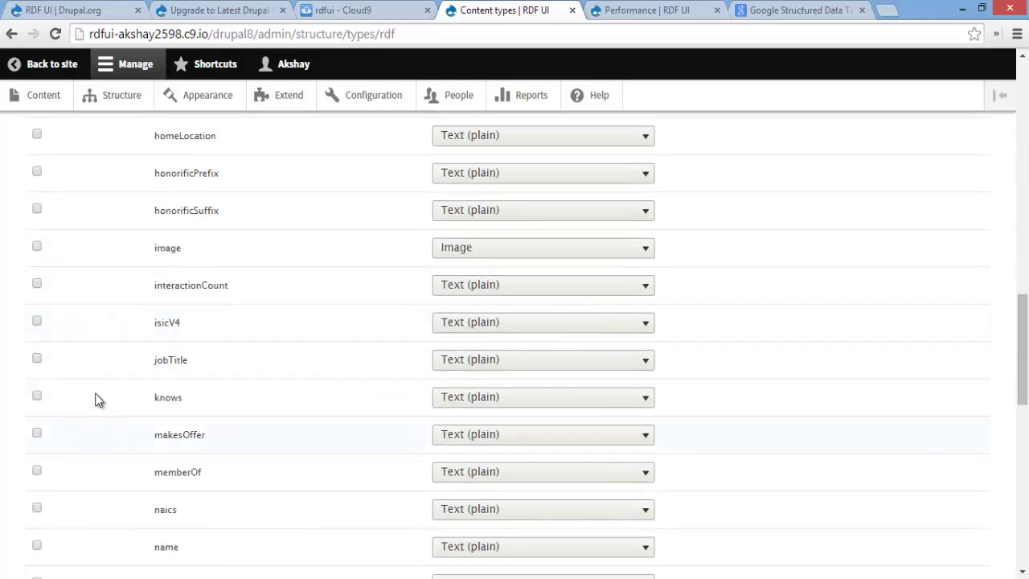
pyautogui.scroll(-4, 72, 364)
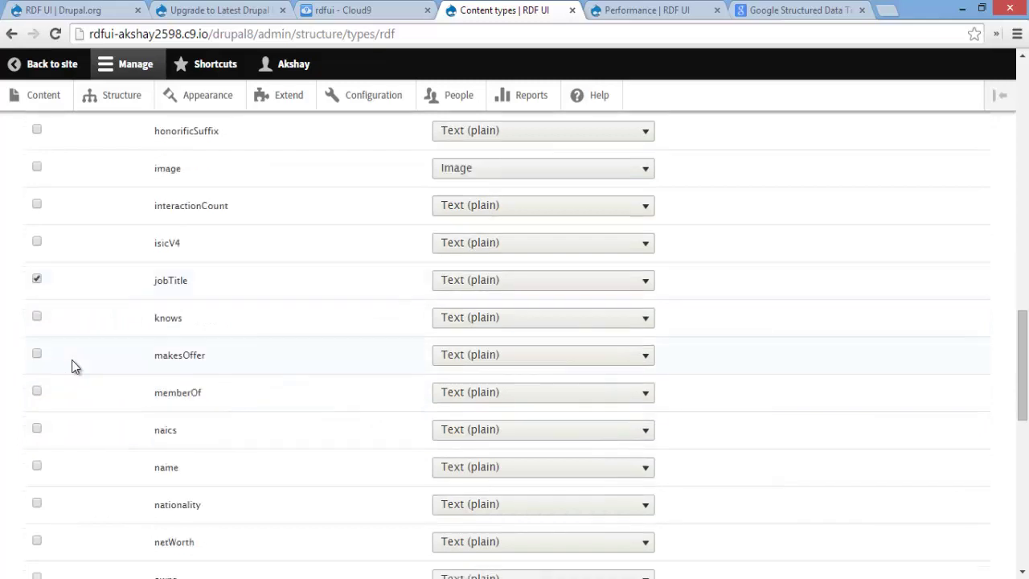
pyautogui.scroll(-1, 72, 367)
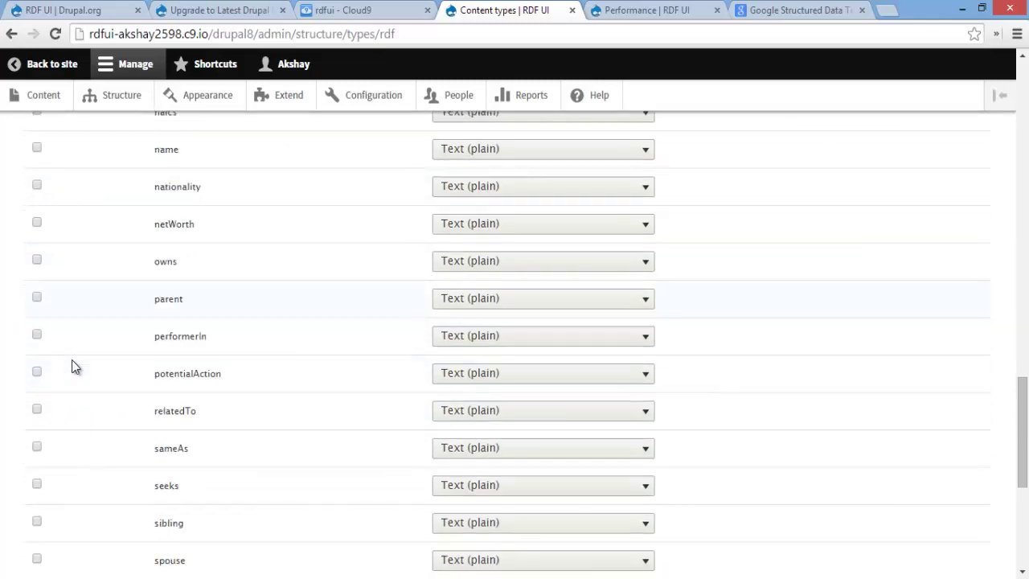
pyautogui.scroll(-4, 71, 366)
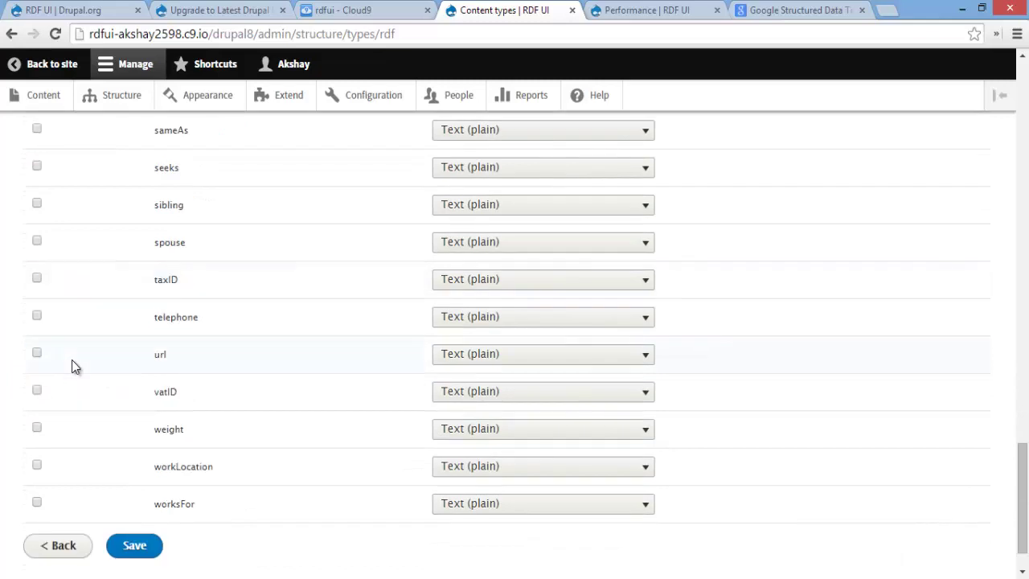
pyautogui.scroll(1, 71, 367)
pyautogui.scroll(2, 71, 367)
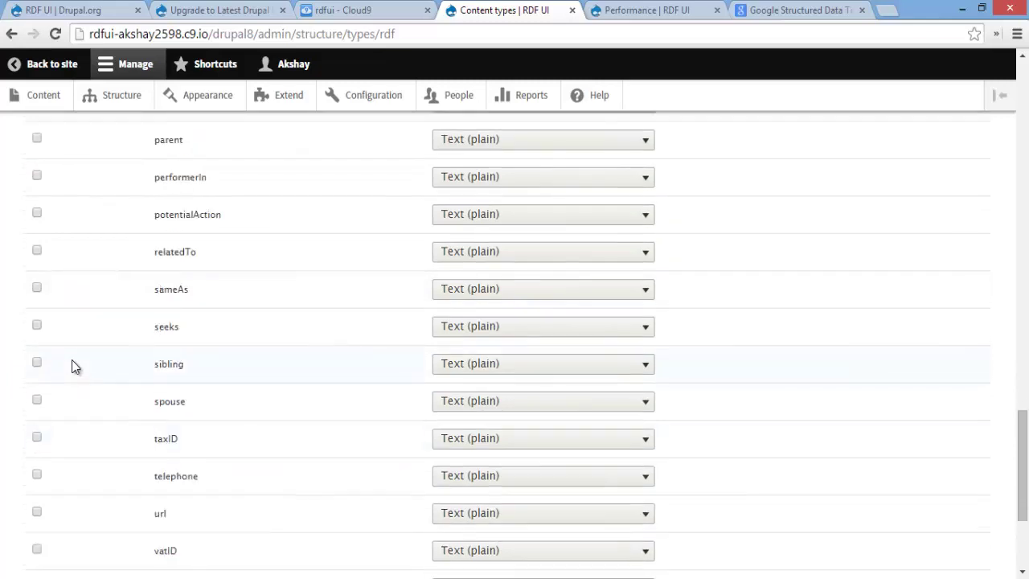
pyautogui.scroll(2, 62, 283)
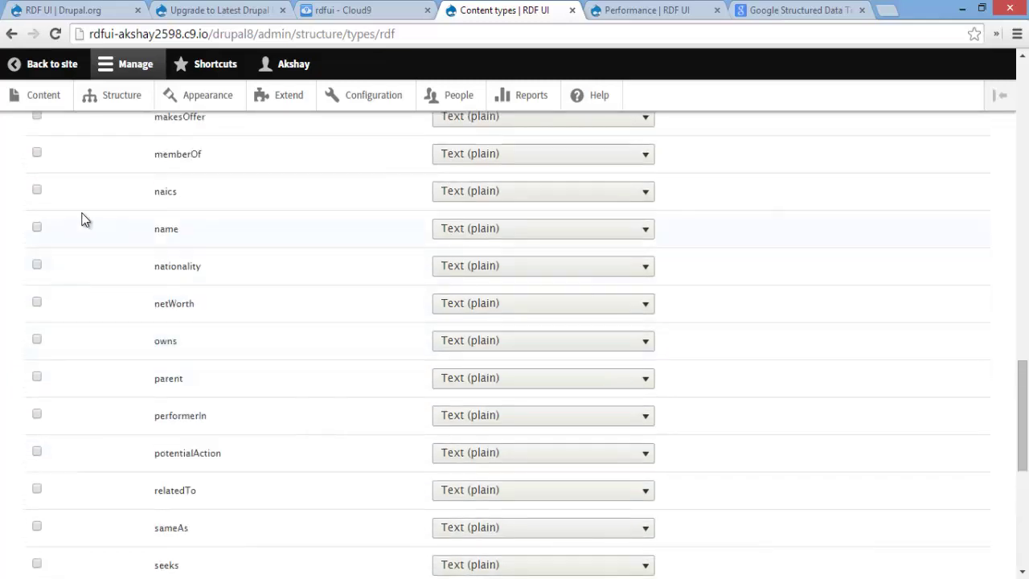
pyautogui.scroll(5, 547, 247)
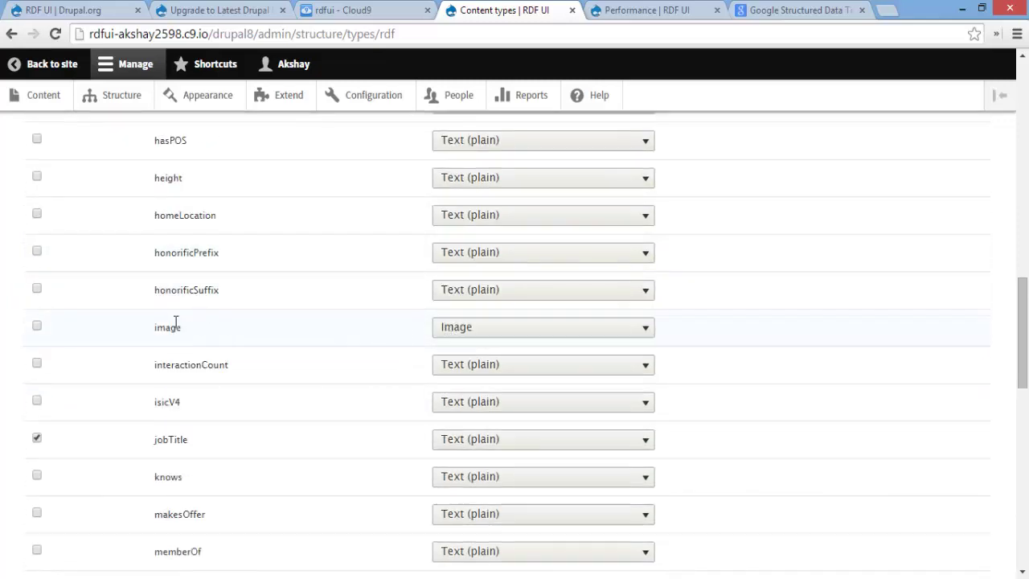
# Check the image property's data type options, keeping Image
pyautogui.click(490, 332)
pyautogui.click(493, 333)
pyautogui.scroll(12, 452, 313)
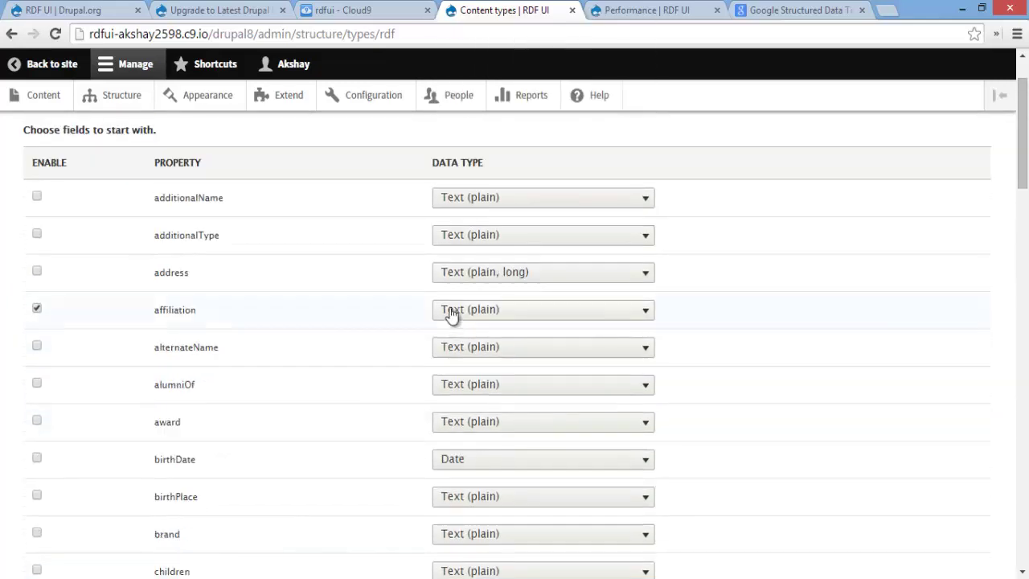
pyautogui.scroll(-10, 491, 257)
pyautogui.scroll(-12, 489, 257)
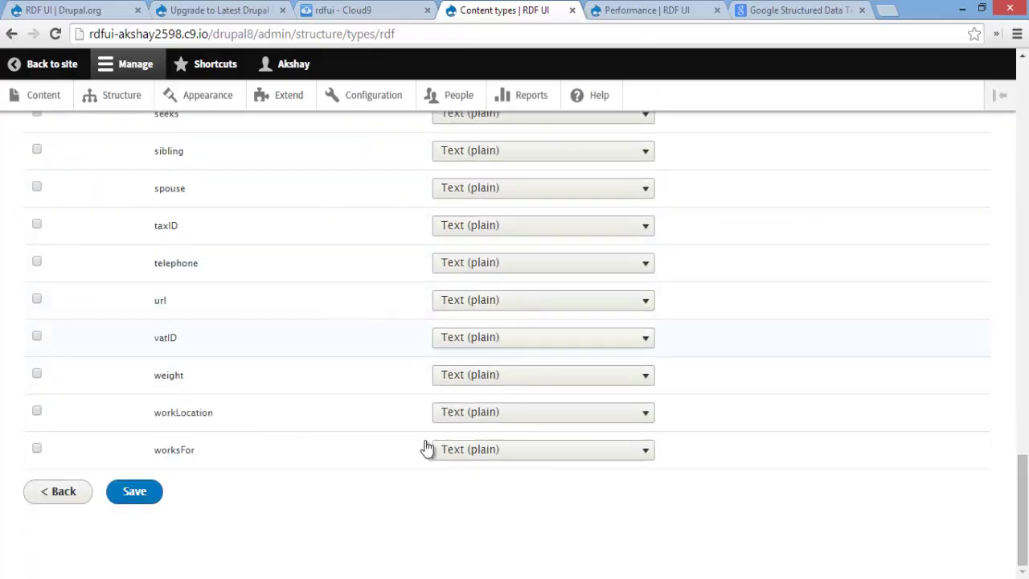
pyautogui.scroll(1, 224, 502)
pyautogui.scroll(5, 224, 501)
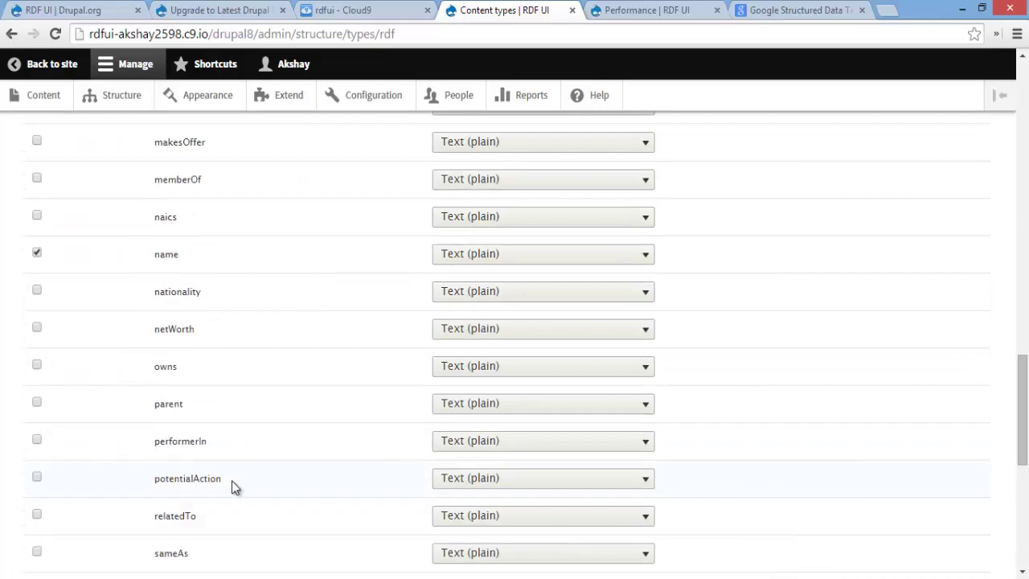
pyautogui.scroll(-6, 232, 481)
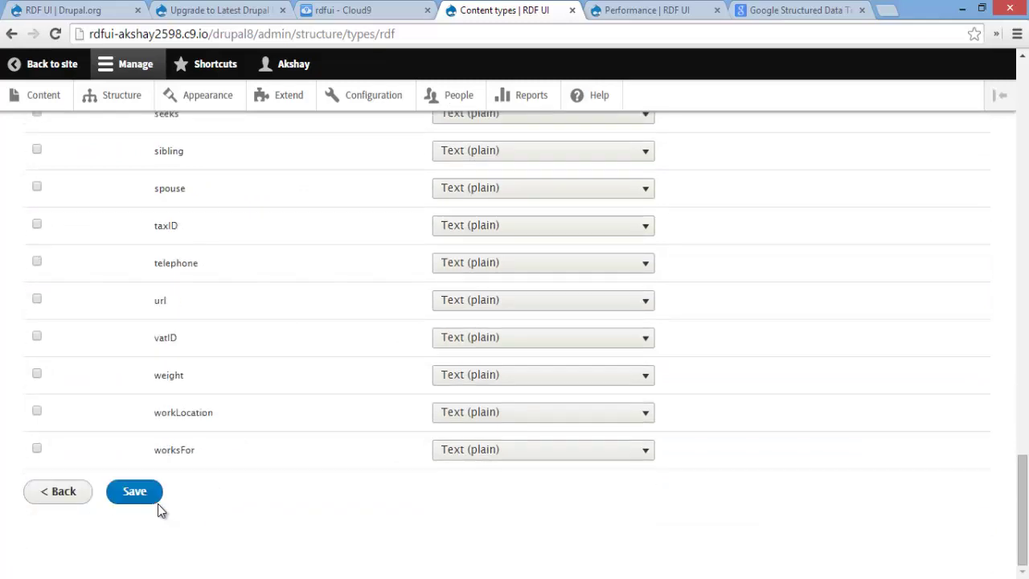
# Save the new Person content type and highlight its confirmation message
pyautogui.click(134, 494)
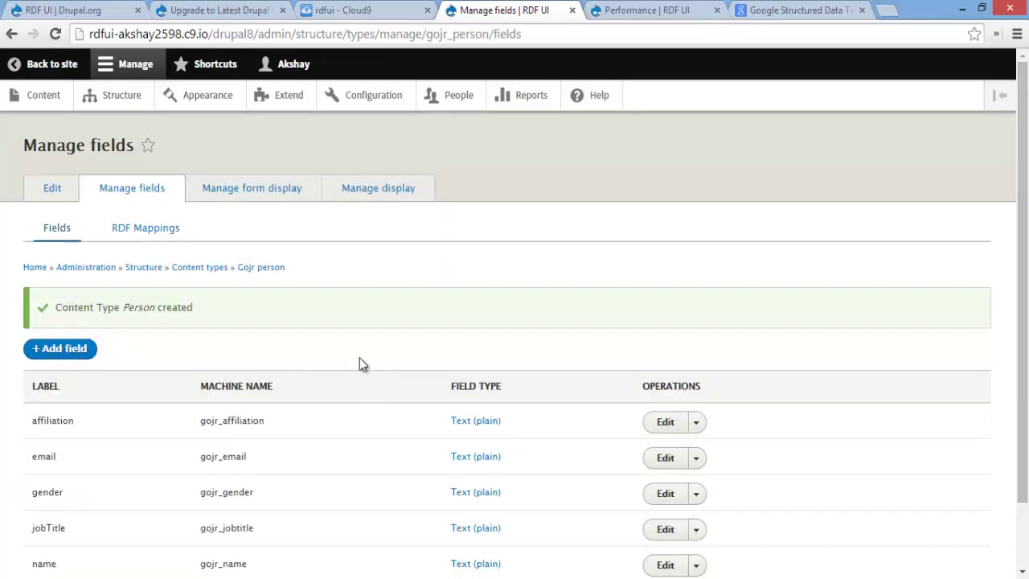
pyautogui.moveTo(52, 311); pyautogui.dragTo(293, 313)
pyautogui.click(315, 315)
# Point out the gojr prefix in the page address and the listed Person fields
pyautogui.moveTo(426, 36); pyautogui.dragTo(448, 37)
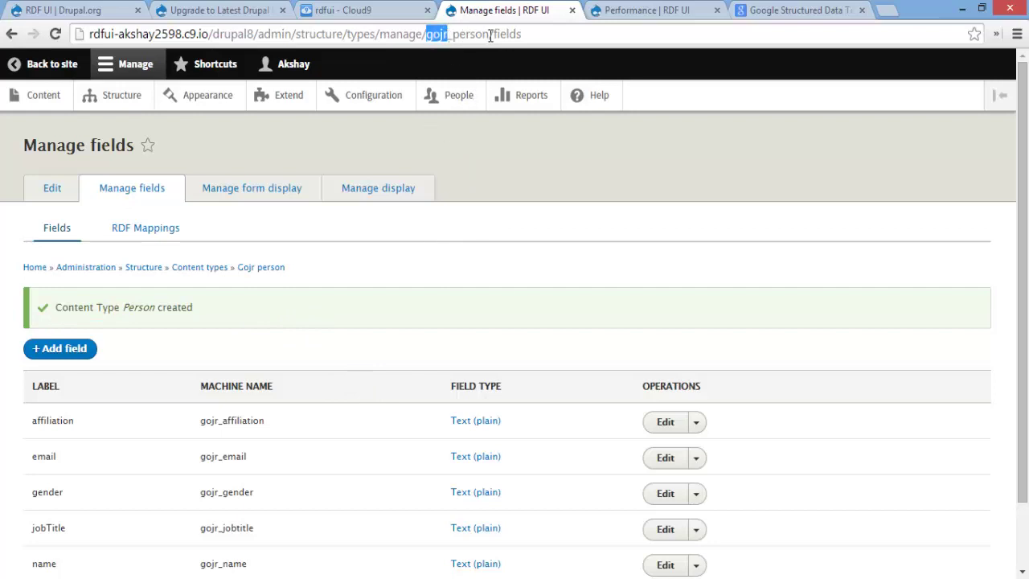
pyautogui.click(478, 241)
pyautogui.scroll(-1, 477, 241)
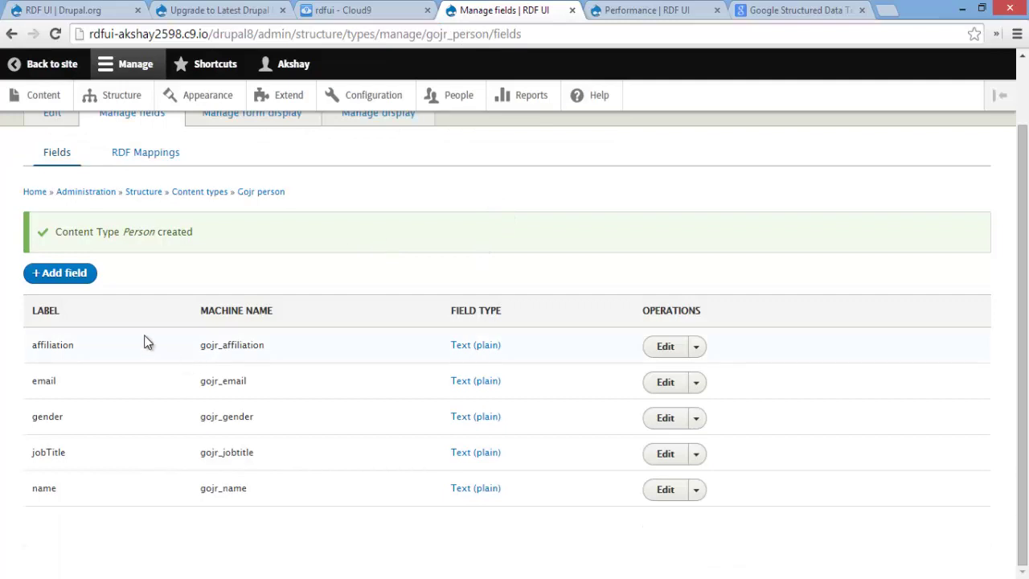
pyautogui.moveTo(145, 341); pyautogui.dragTo(318, 493)
pyautogui.click(326, 456)
# Check the Person fields' RDF mappings, such as affiliation, then go to the Content listing
pyautogui.click(141, 158)
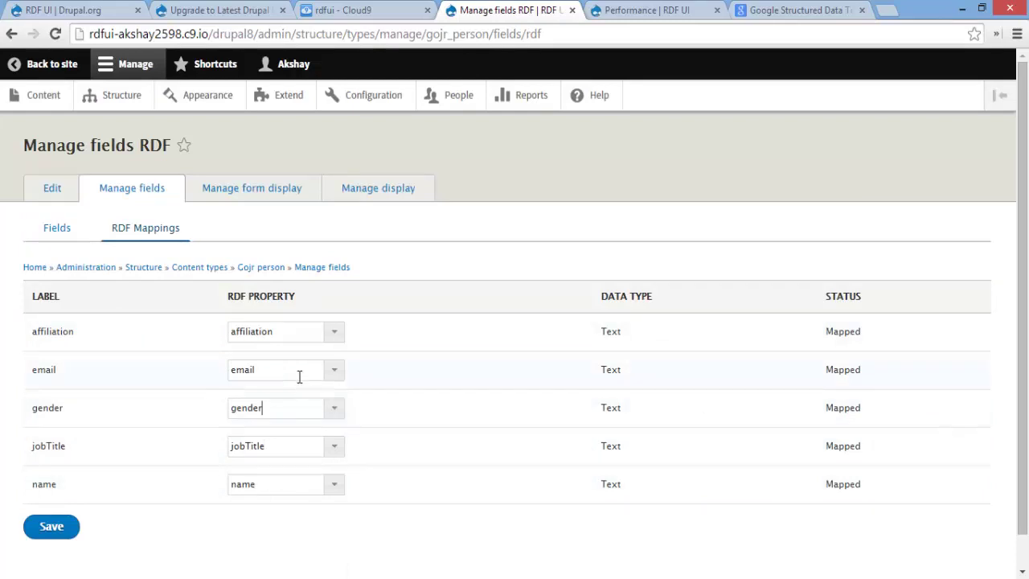
pyautogui.click(301, 323)
pyautogui.click(40, 96)
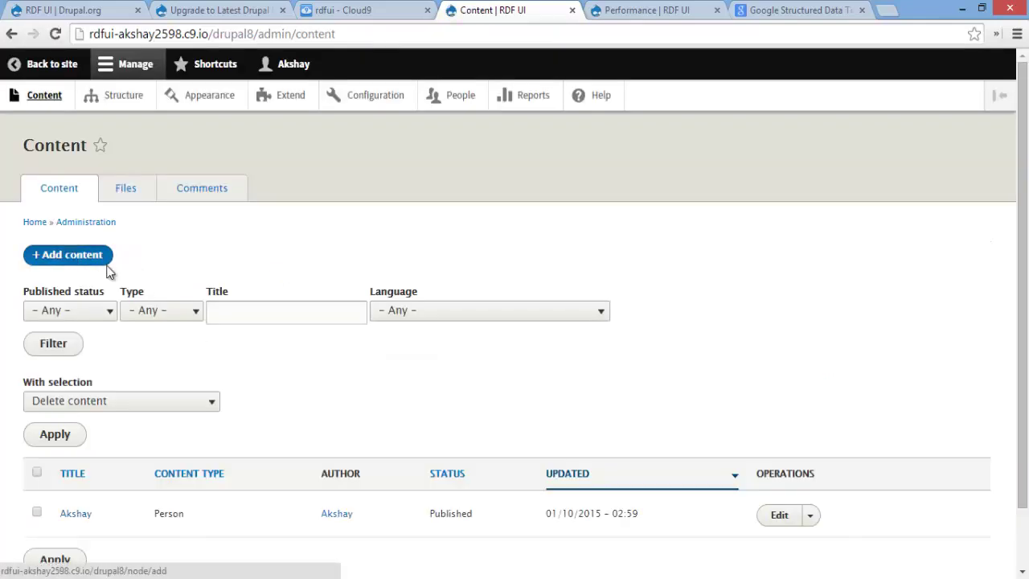
# Start a new Person node and go through its affiliation, email, gender, jobTitle and name fields
pyautogui.click(107, 265)
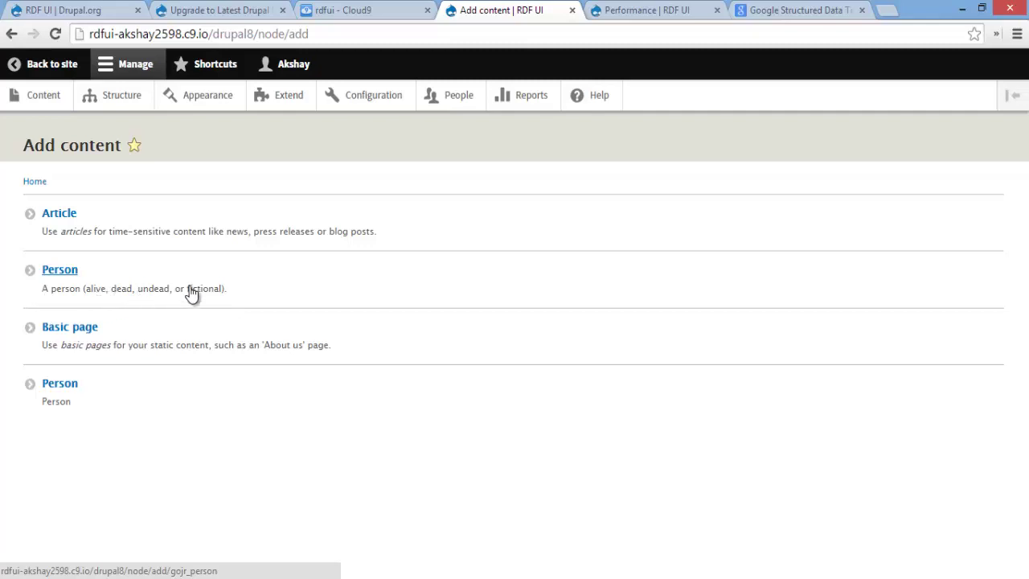
pyautogui.click(112, 276)
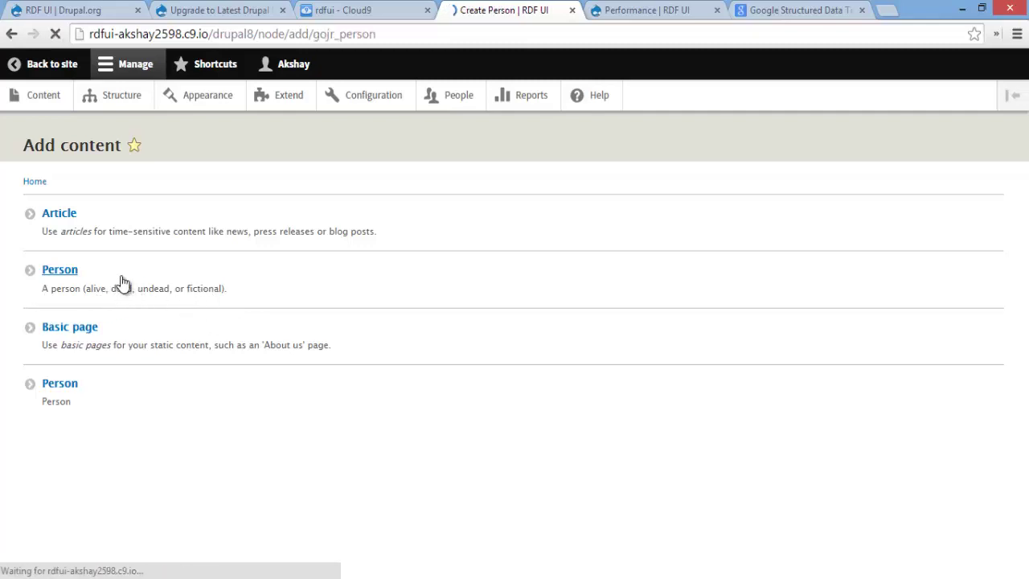
pyautogui.click(137, 232)
pyautogui.click(122, 291)
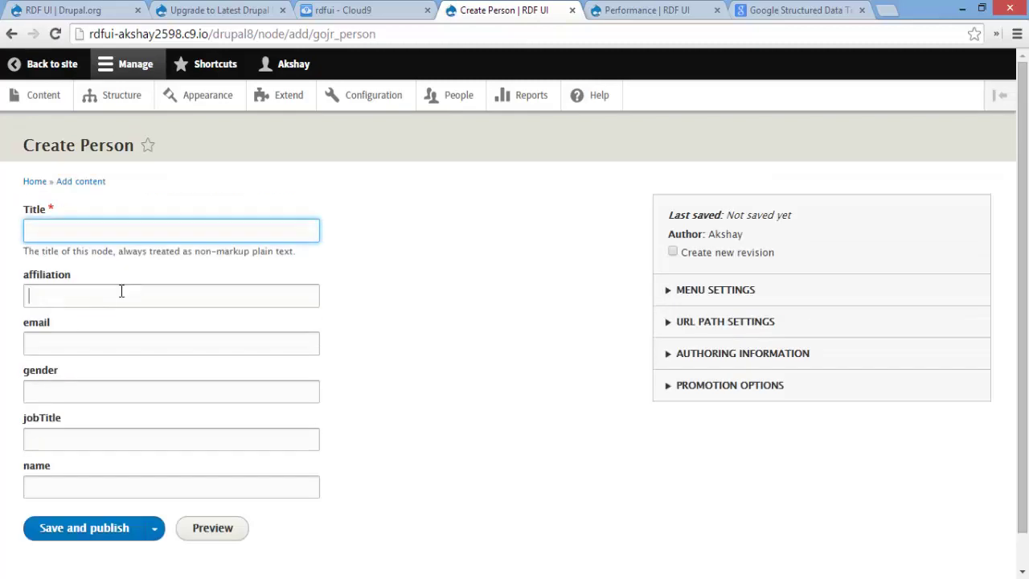
pyautogui.click(158, 343)
pyautogui.click(165, 392)
pyautogui.click(137, 439)
pyautogui.click(128, 486)
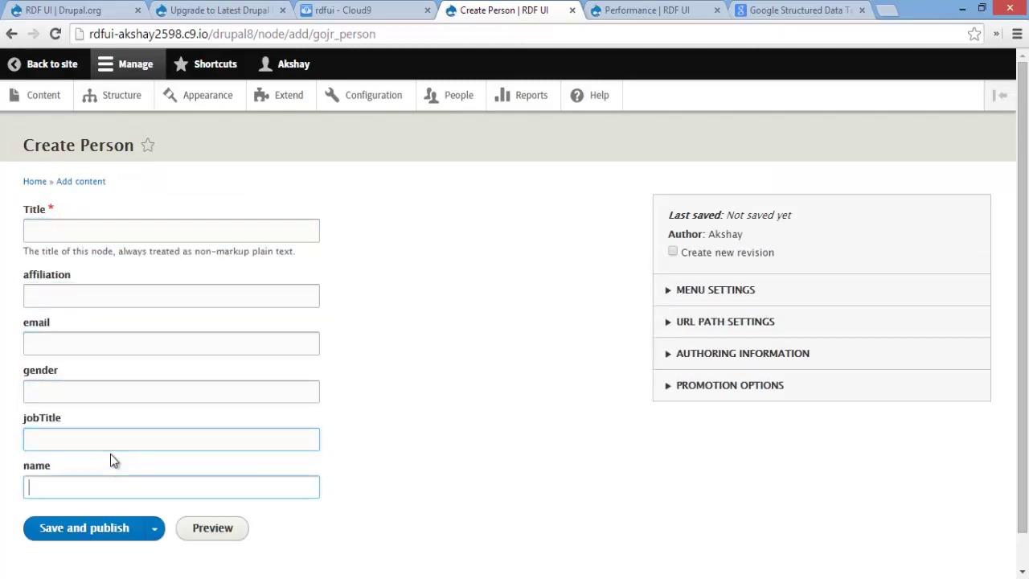
pyautogui.click(107, 439)
pyautogui.click(110, 392)
pyautogui.click(113, 344)
pyautogui.click(101, 296)
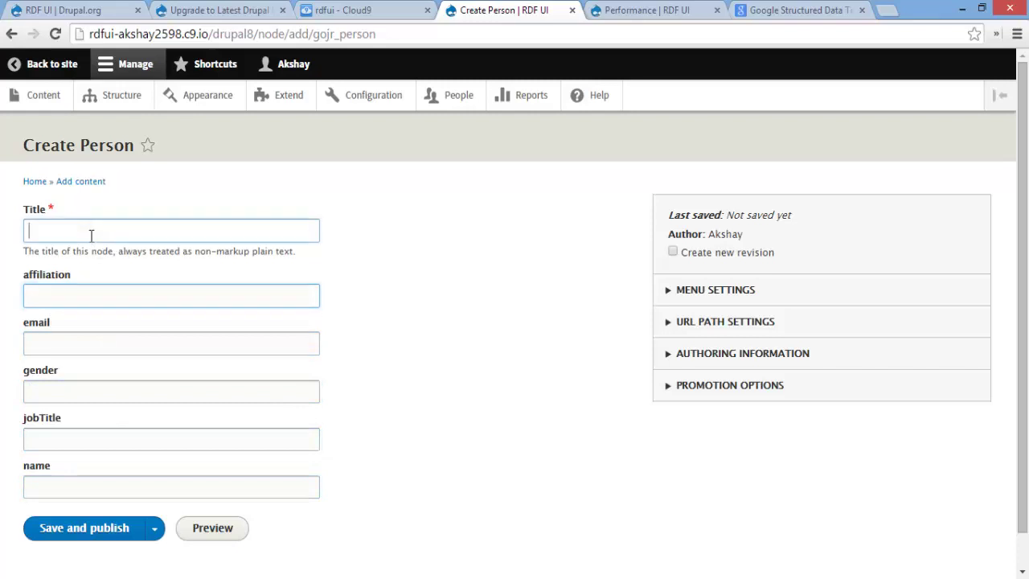
pyautogui.click(92, 233)
# Enter the person's name as Title via autocomplete and affiliation 'High School'
pyautogui.write('Aksha')
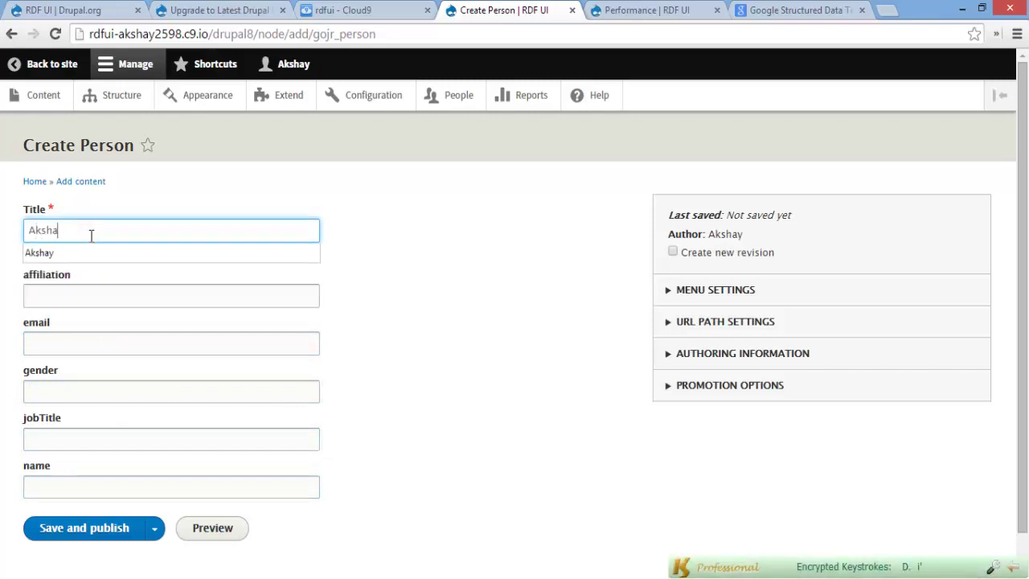
pyautogui.press('Down')
pyautogui.press('Tab')
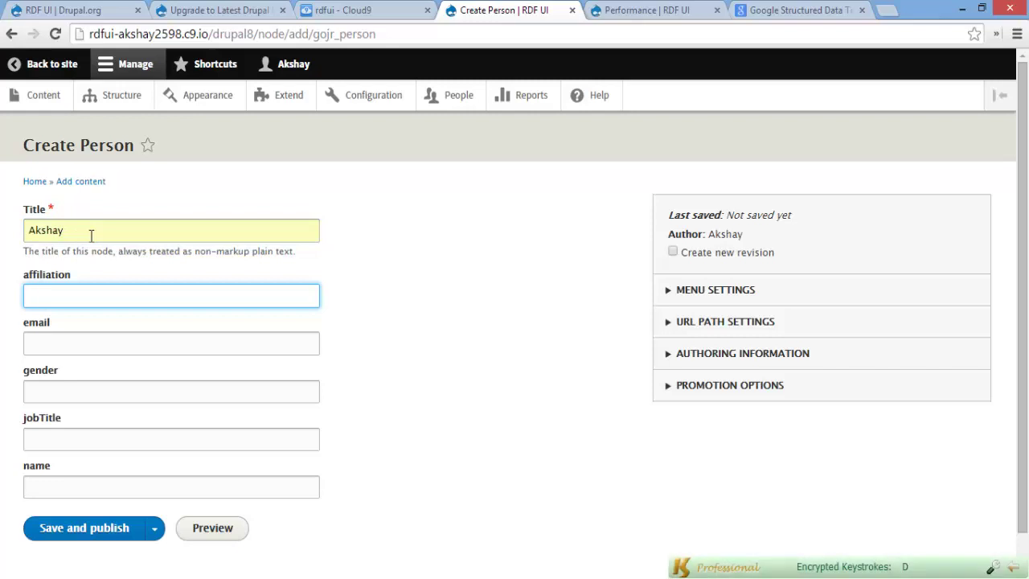
pyautogui.write('High School')
pyautogui.press('Tab')
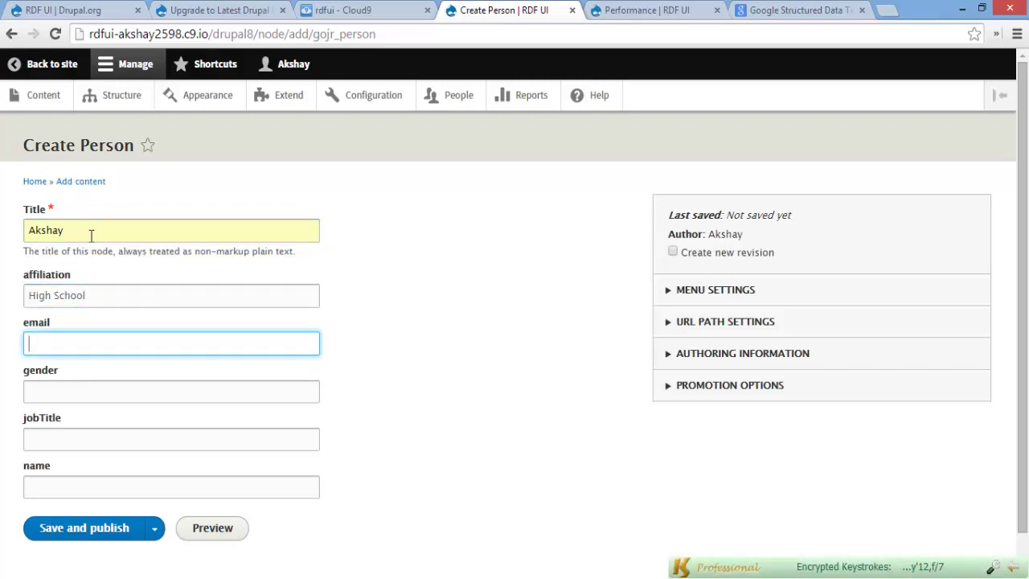
# Fill in the person's e-mail, gender 'Male', jobTitle 'Student' and name, then save and publish
pyautogui.write('emails')
pyautogui.press('BackSpace')
pyautogui.press('BackSpace')
pyautogui.press('BackSpace')
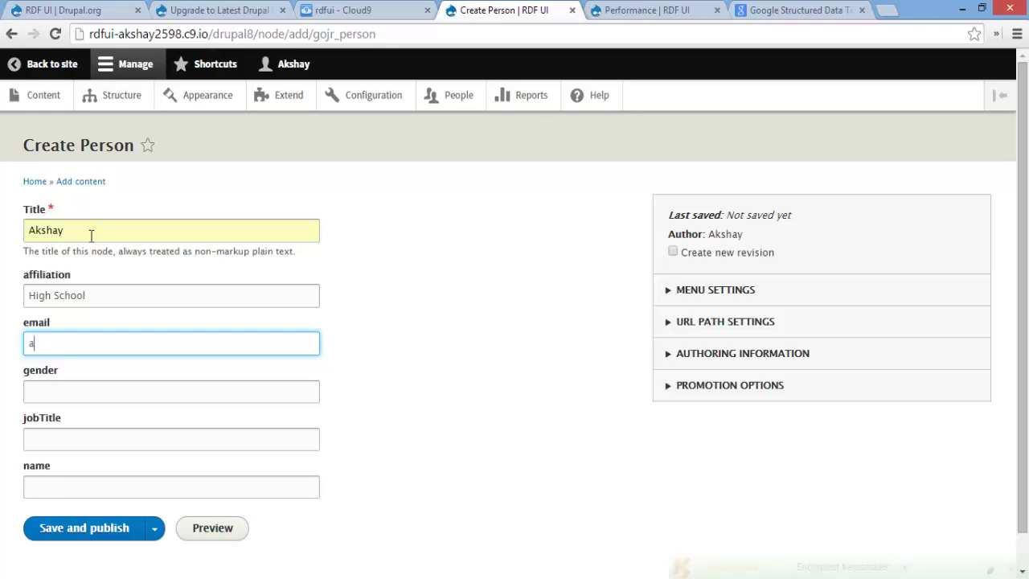
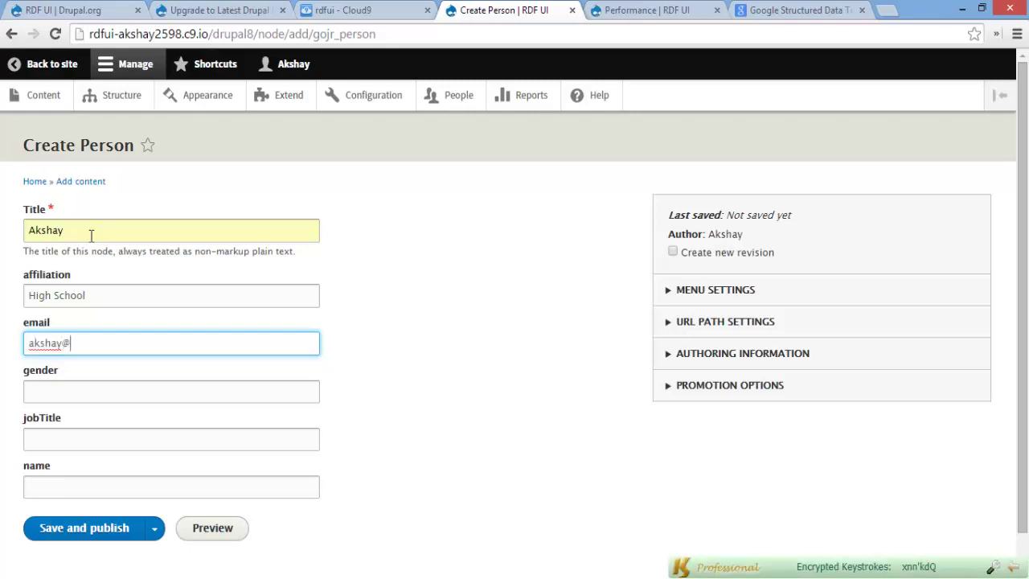
pyautogui.press('Tab')
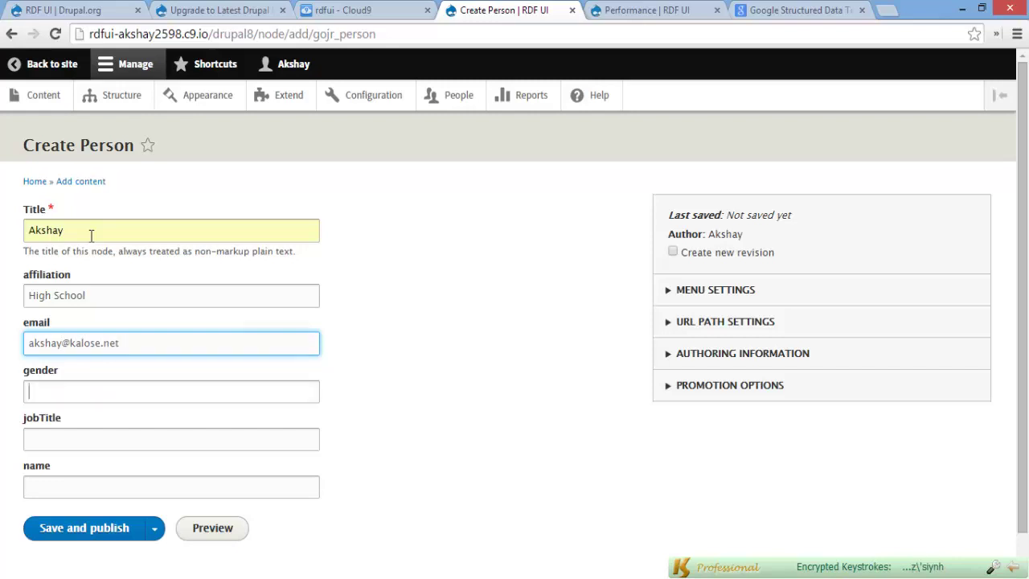
pyautogui.write('Male')
pyautogui.press('Tab')
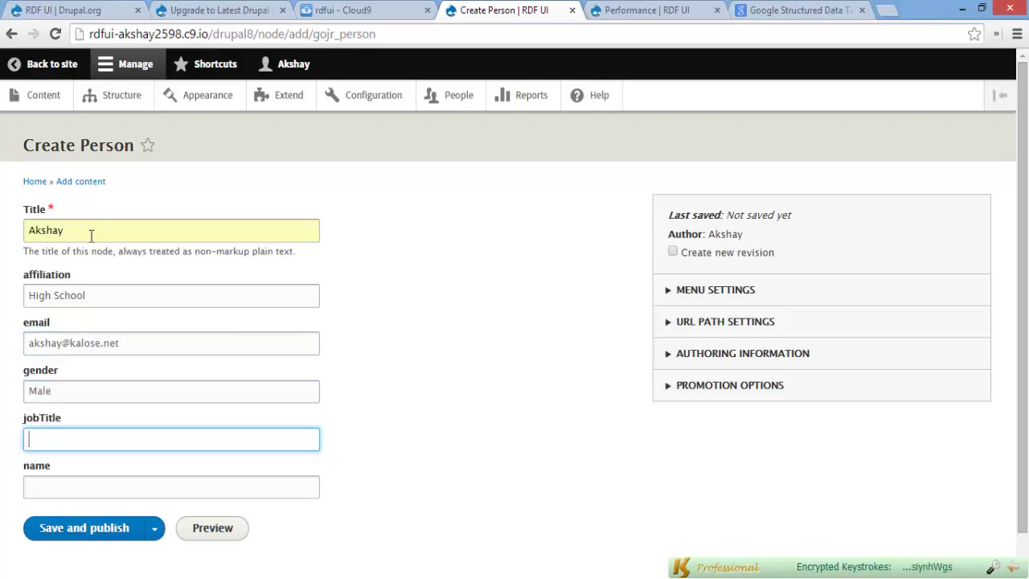
pyautogui.write('S')
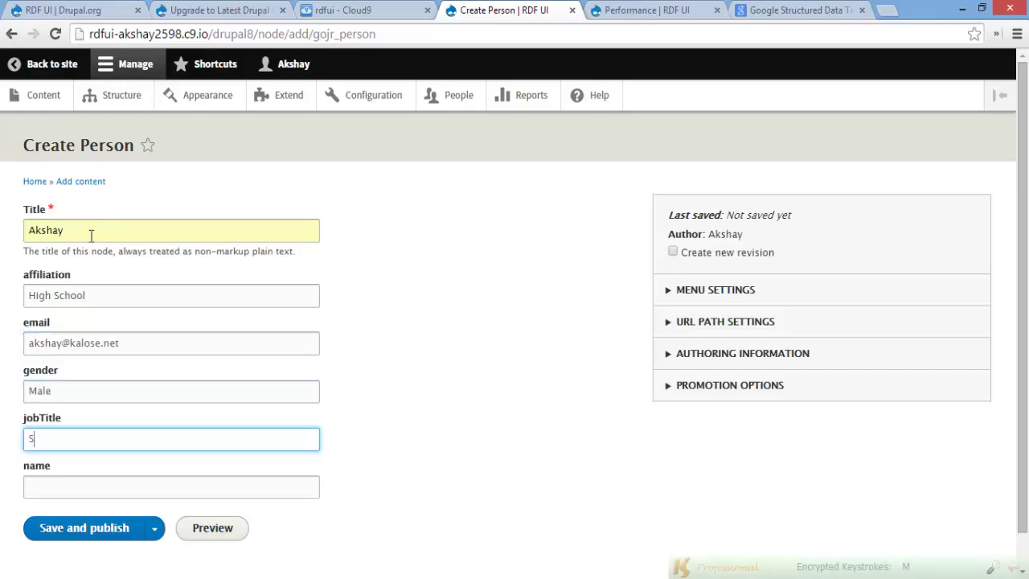
pyautogui.write('tudent')
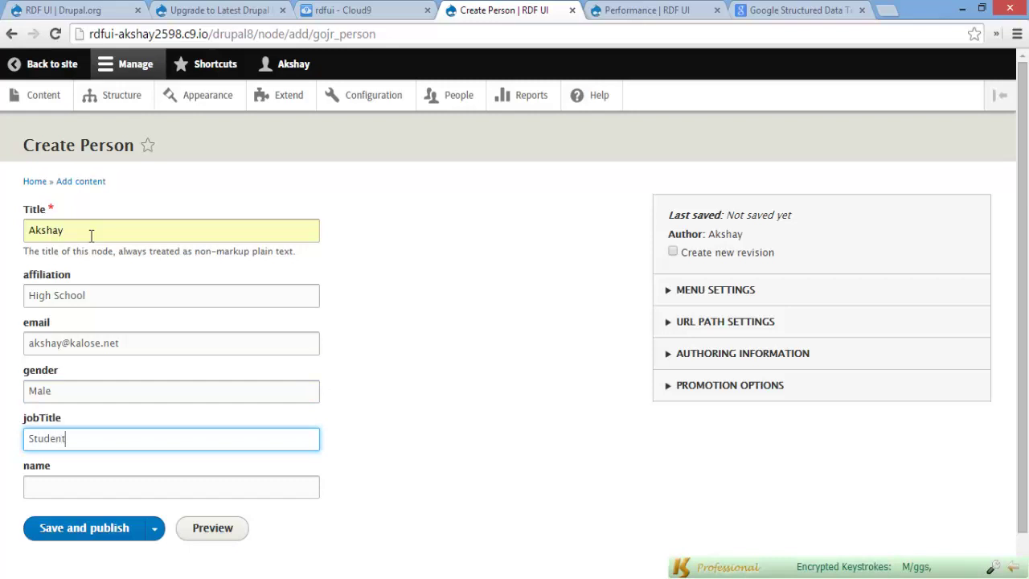
pyautogui.press('Tab')
pyautogui.write('Akshay')
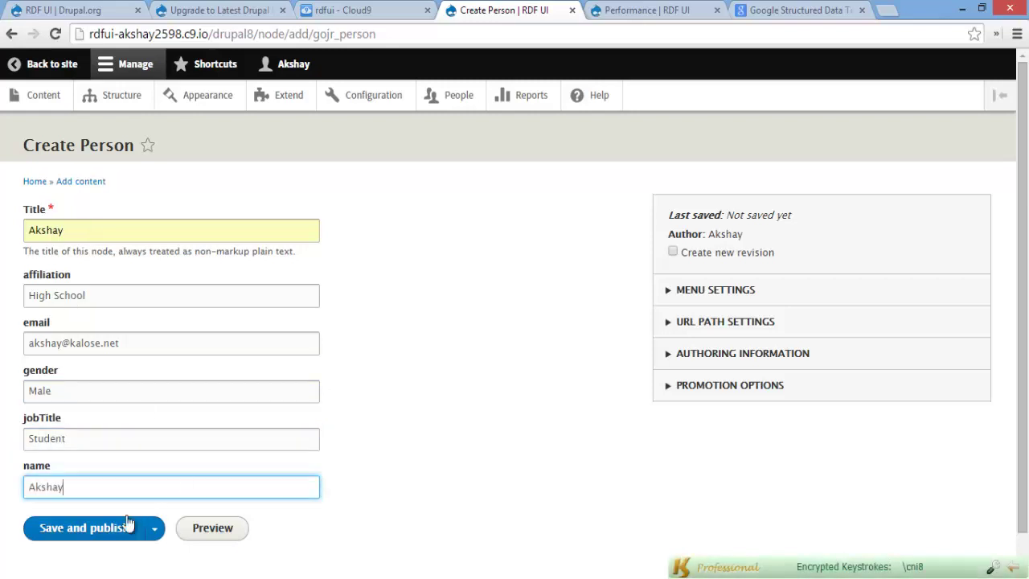
pyautogui.click(105, 529)
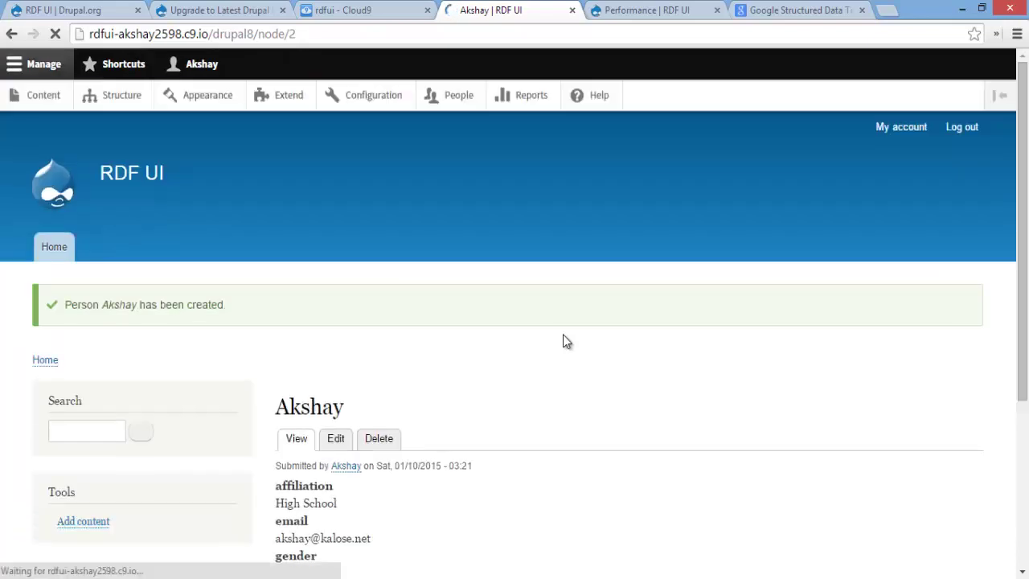
# Review the Person node's displayed field values and select the page's web address
pyautogui.scroll(-3, 563, 341)
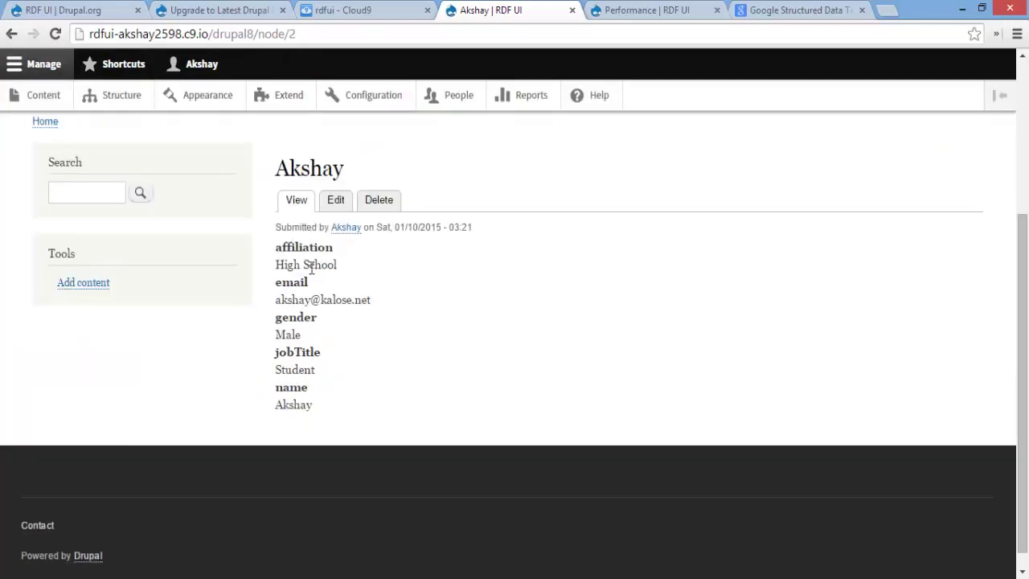
pyautogui.moveTo(276, 243); pyautogui.dragTo(456, 390)
pyautogui.click(305, 170)
pyautogui.rightClick(304, 170)
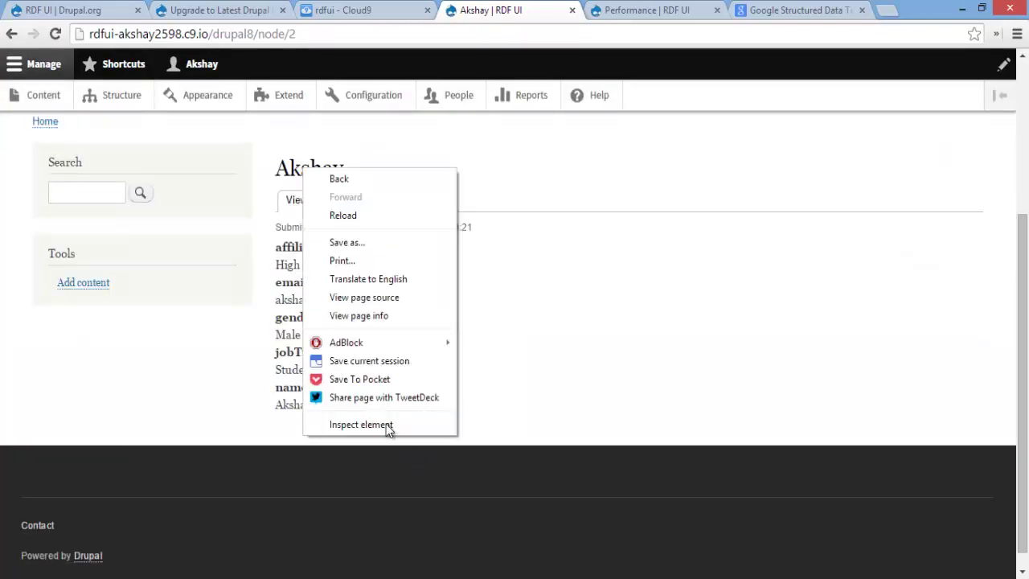
pyautogui.click(275, 348)
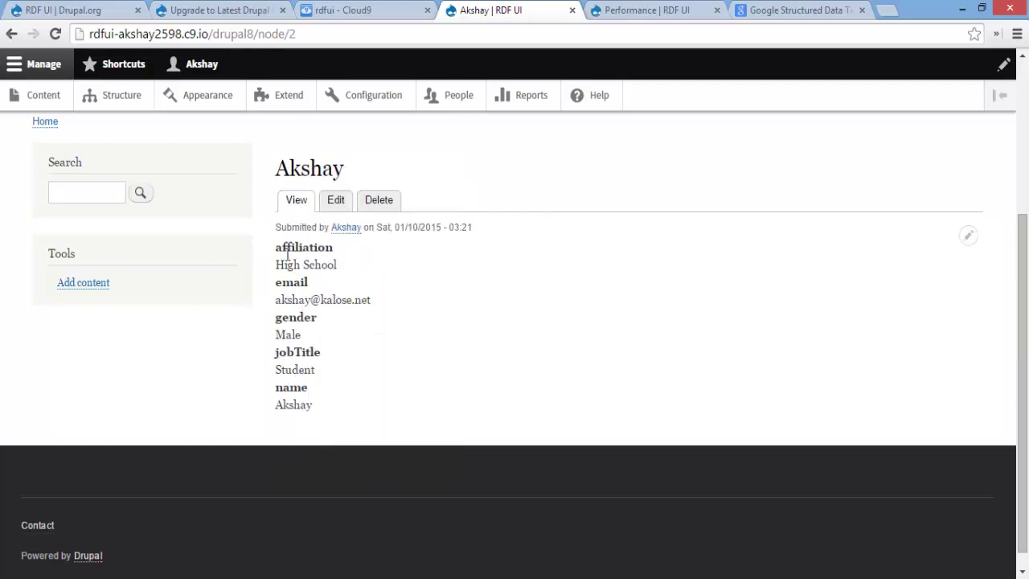
pyautogui.moveTo(275, 243); pyautogui.dragTo(440, 408)
pyautogui.click(442, 409)
pyautogui.scroll(3, 453, 294)
pyautogui.hotkey('ctrl', 'l')
pyautogui.hotkey('ctrl', 'c')
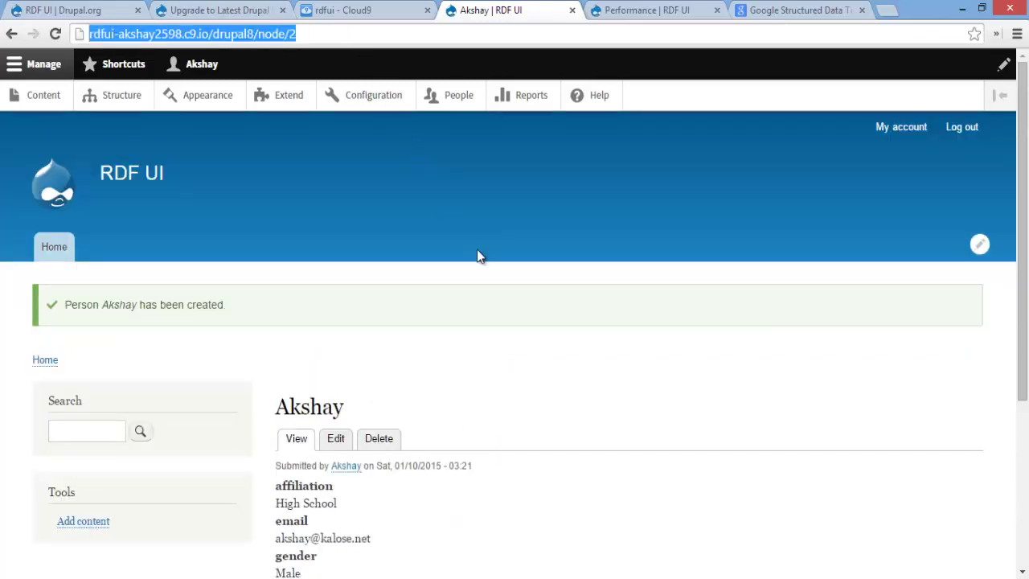
# Switch to Google's Structured Data Testing Tool and point out its richsnippets address and name
pyautogui.click(793, 16)
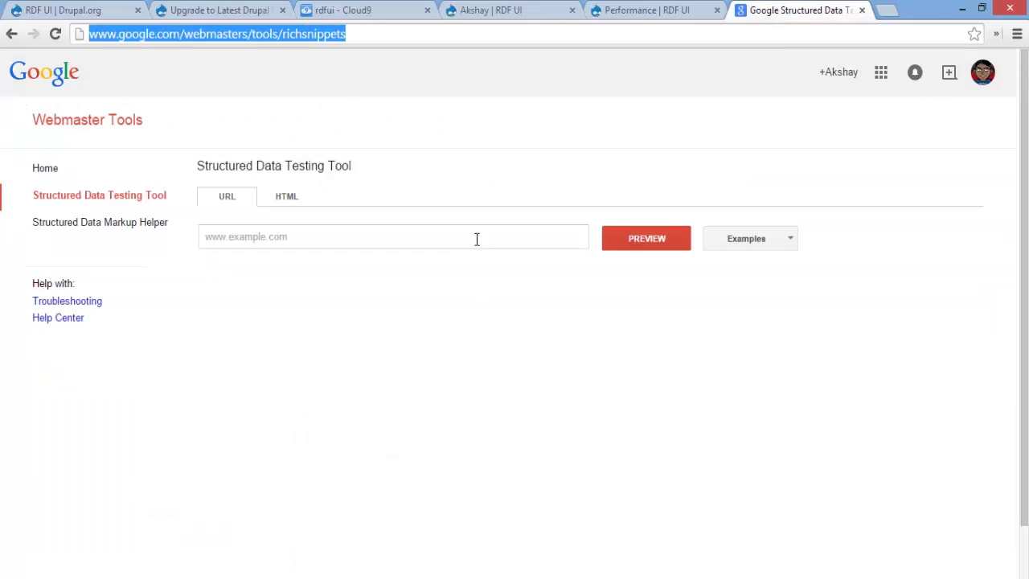
pyautogui.click(311, 107)
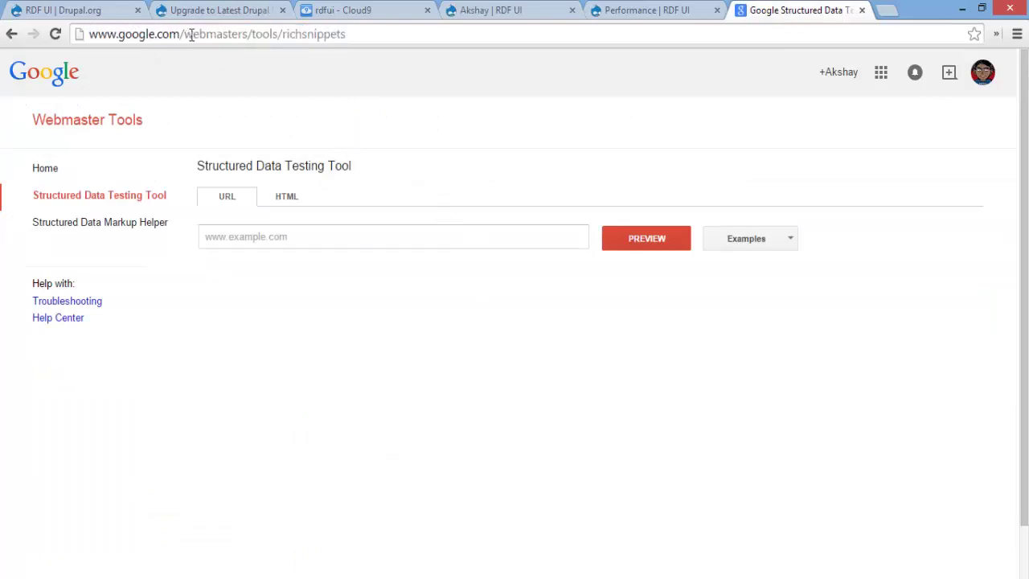
pyautogui.moveTo(184, 36); pyautogui.dragTo(271, 36)
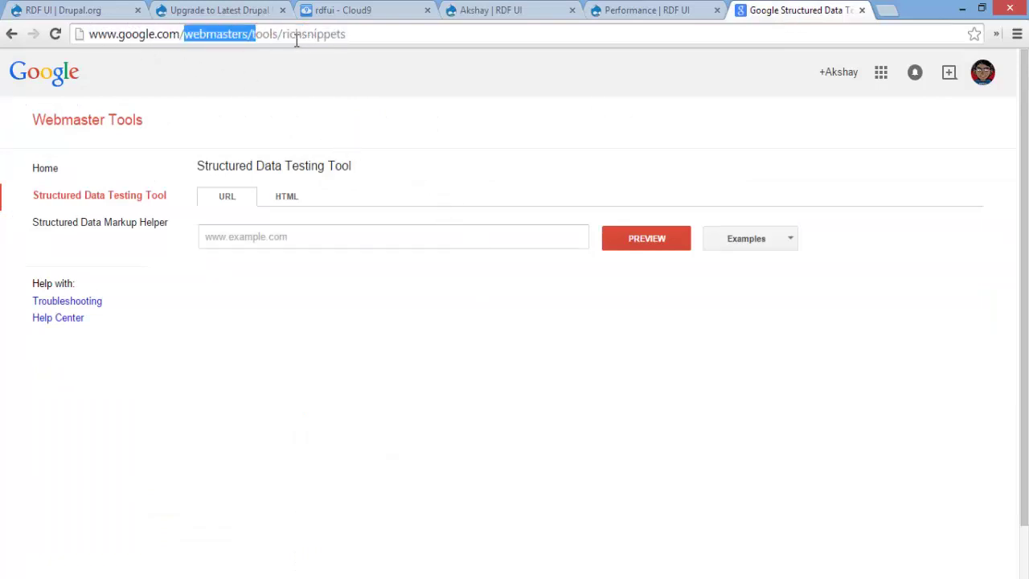
pyautogui.moveTo(391, 33); pyautogui.dragTo(277, 44)
pyautogui.click(387, 39)
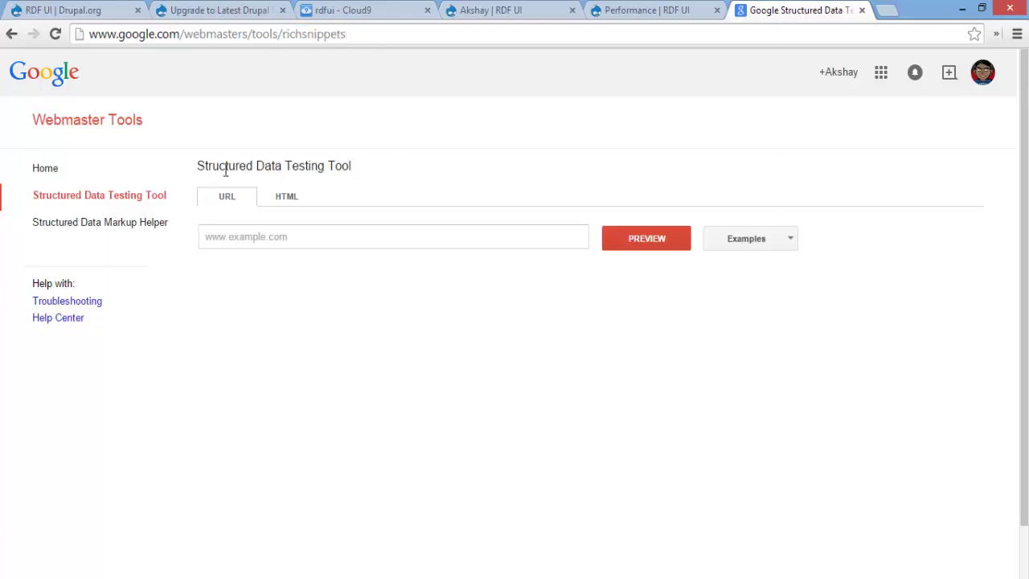
pyautogui.moveTo(198, 166); pyautogui.dragTo(328, 188)
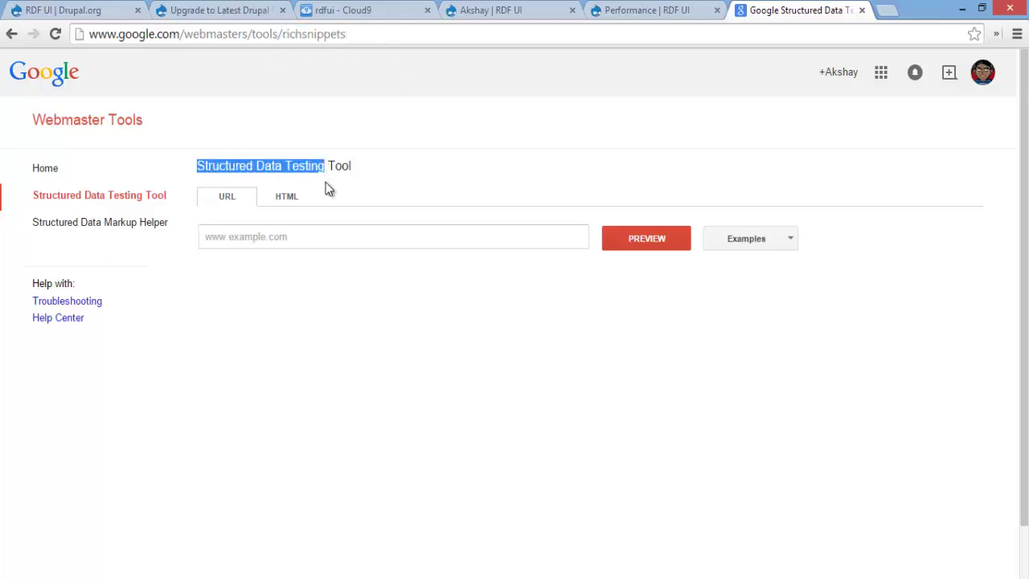
# Paste the Person node's URL into the tool and run the preview
pyautogui.click(320, 239)
pyautogui.hotkey('ctrl', 'v')
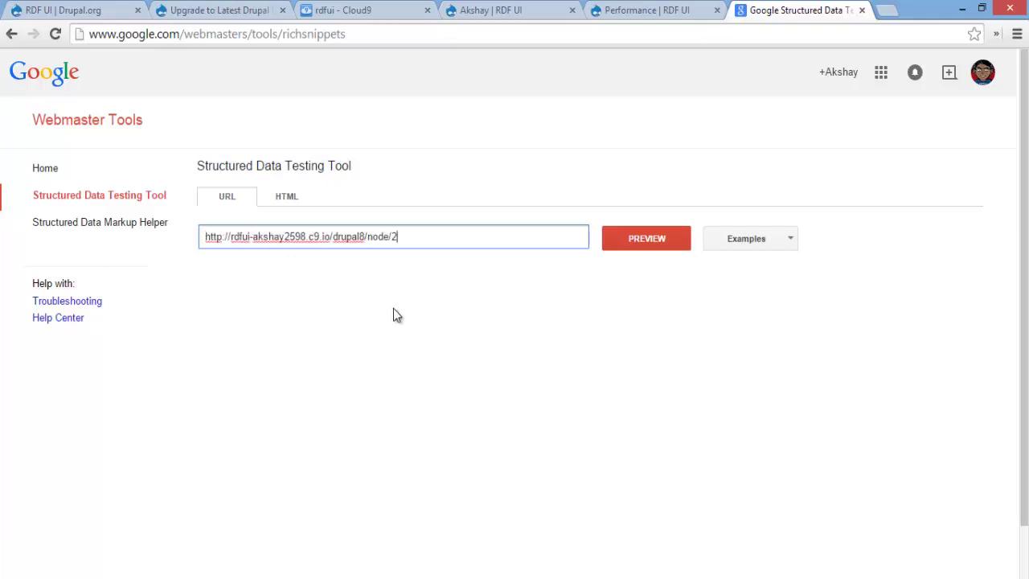
pyautogui.click(647, 239)
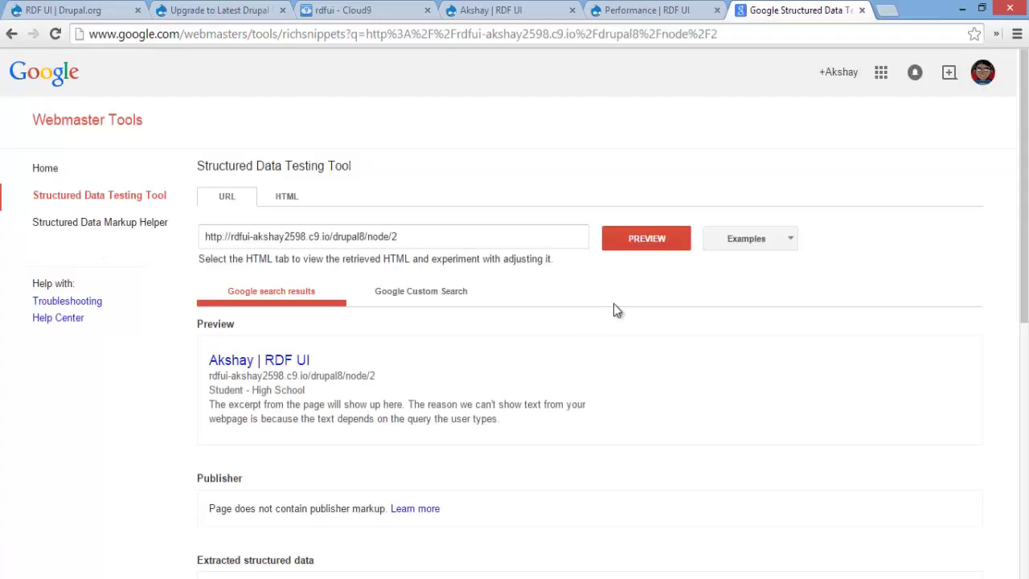
# Review the extracted Person type and its property values
pyautogui.scroll(-2, 377, 177)
pyautogui.scroll(-1, 421, 231)
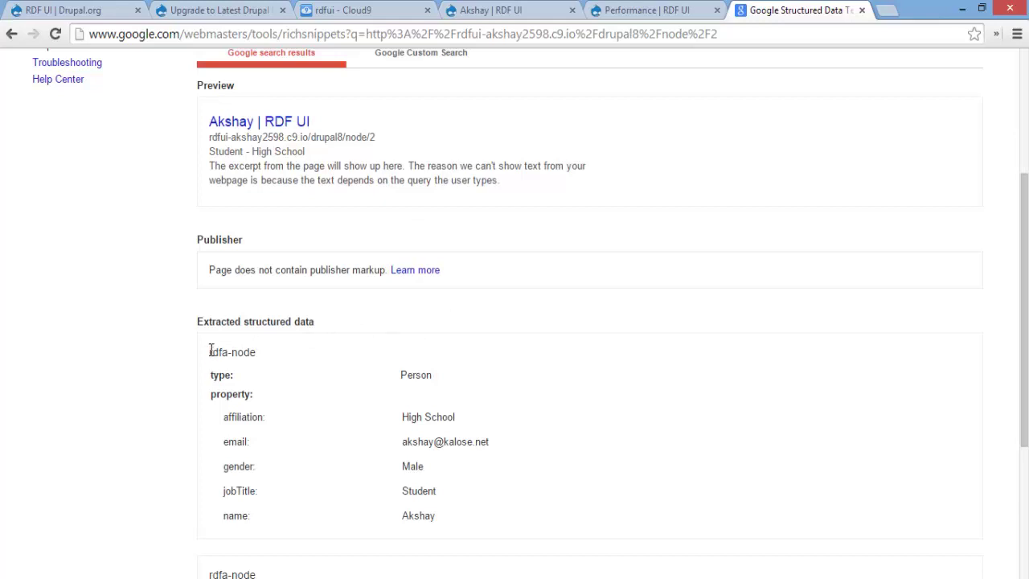
pyautogui.moveTo(211, 350); pyautogui.dragTo(395, 406)
pyautogui.click(496, 477)
pyautogui.moveTo(220, 418); pyautogui.dragTo(324, 501)
pyautogui.click(422, 426)
pyautogui.moveTo(458, 461); pyautogui.dragTo(516, 500)
pyautogui.click(427, 466)
# Note the 'Student - High School' snippet line, then return to the Drupal node page
pyautogui.scroll(1, 341, 329)
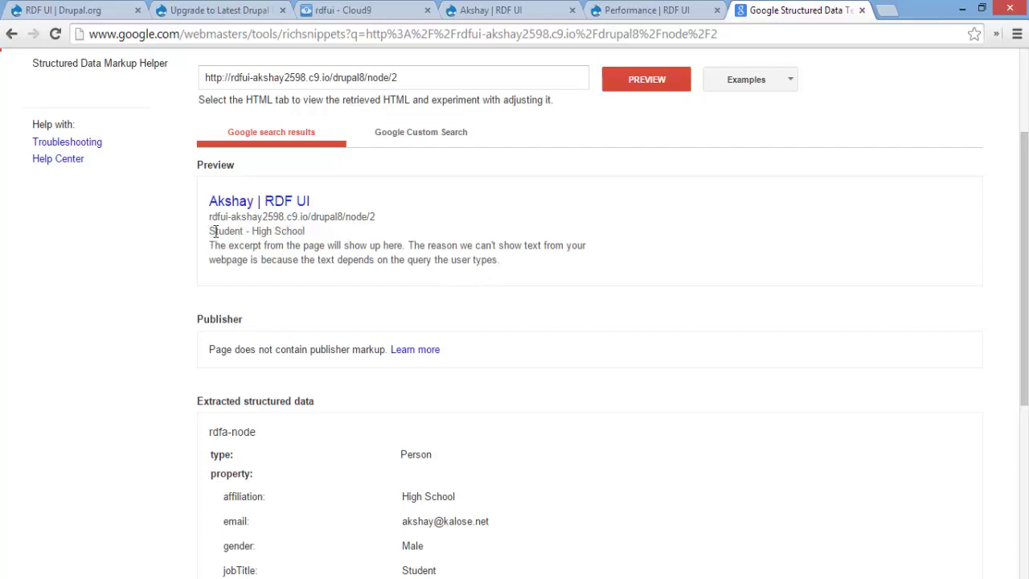
pyautogui.moveTo(212, 231); pyautogui.dragTo(348, 230)
pyautogui.click(270, 287)
pyautogui.scroll(2, 334, 230)
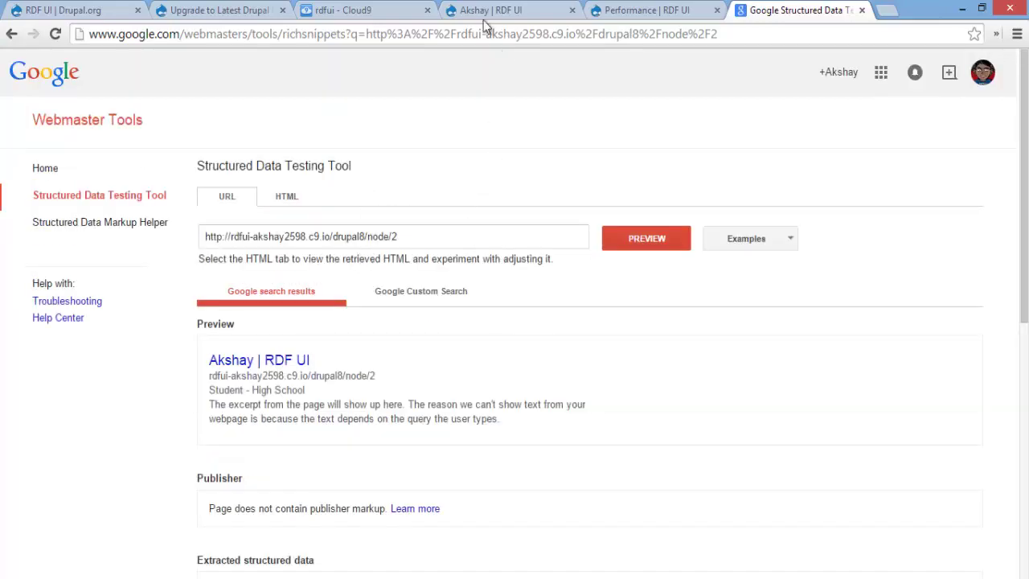
pyautogui.click(483, 11)
pyautogui.scroll(-3, 537, 319)
pyautogui.click(515, 330)
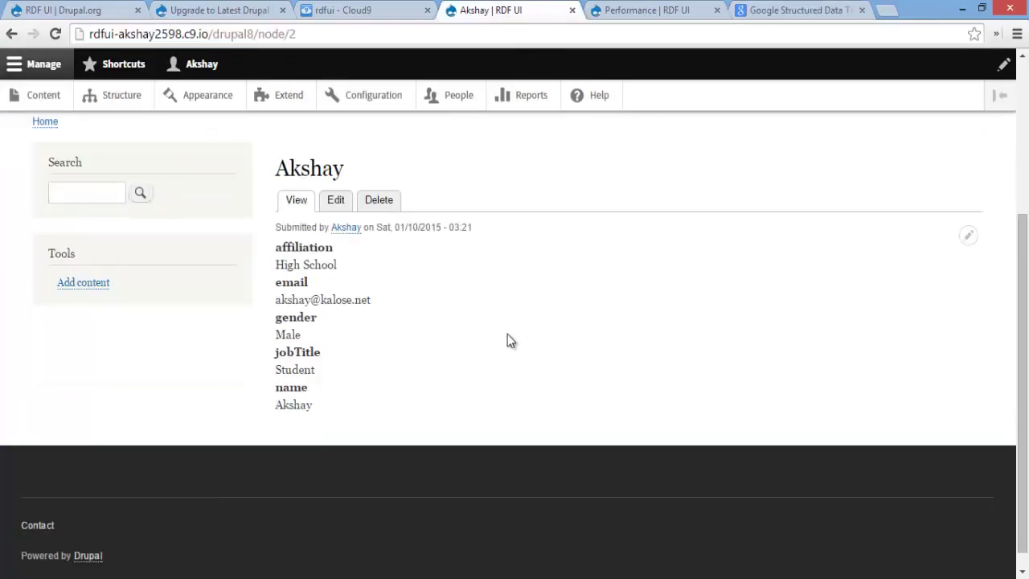